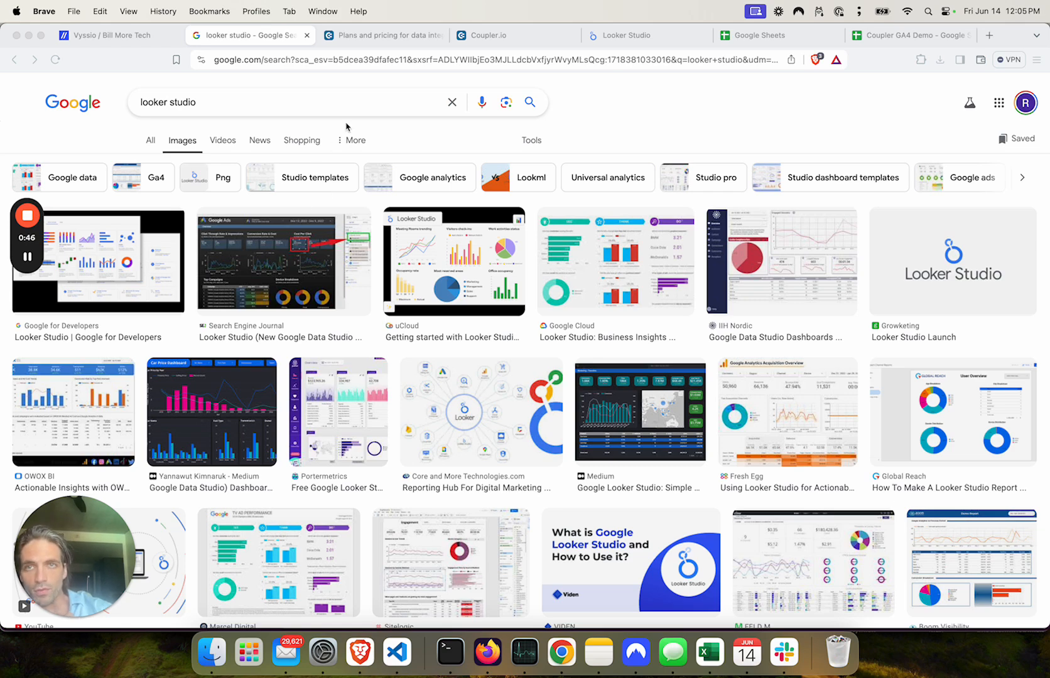
# Review the Coupler.io pricing page, including the monthly plans, the plan comparison and the frequently asked questions
pyautogui.click(383, 35)
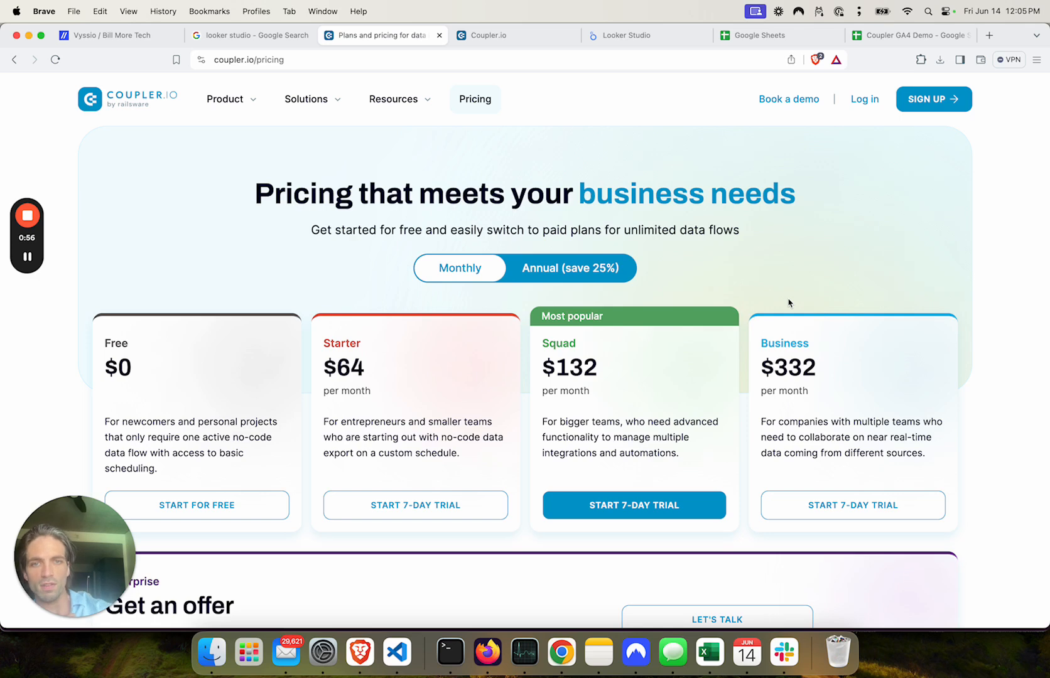
pyautogui.scroll(-5, 605, 435)
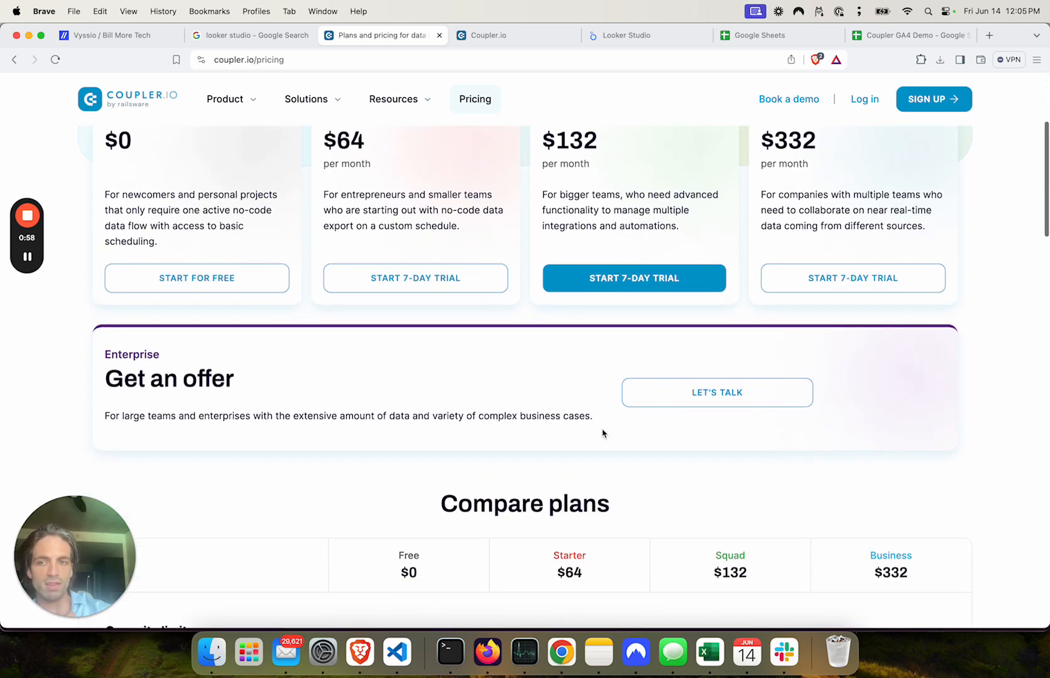
pyautogui.scroll(-5, 1045, 462)
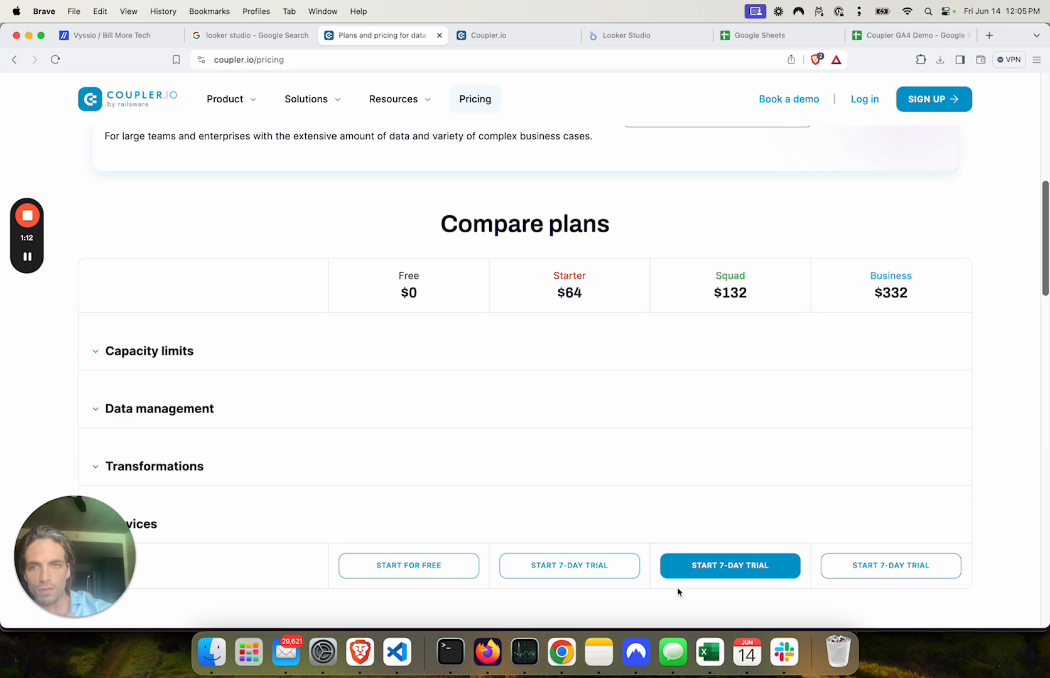
pyautogui.scroll(2, 738, 361)
pyautogui.scroll(-3, 680, 362)
pyautogui.scroll(-3, 679, 363)
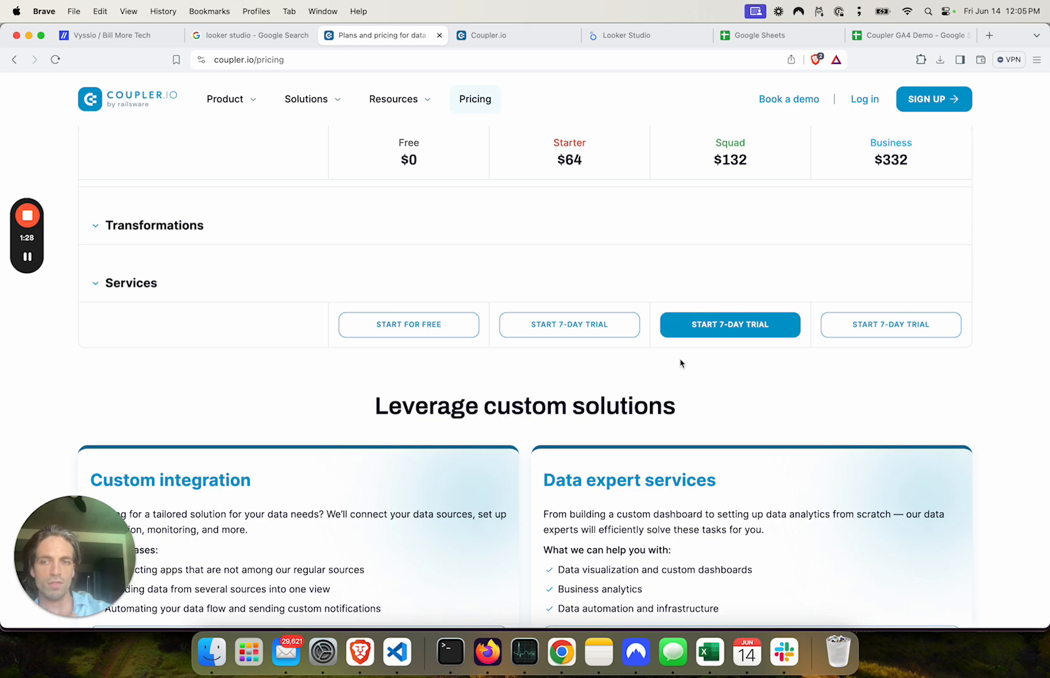
pyautogui.scroll(-7, 475, 306)
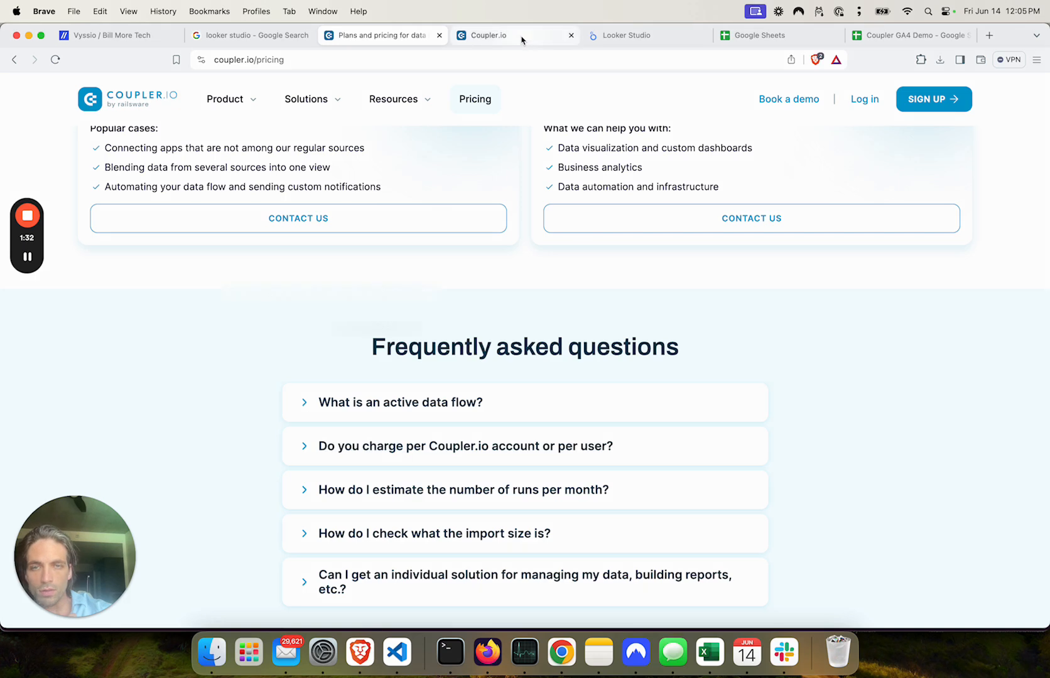
# Switch to the Coupler.io app and add a new importer with Google Analytics 4 as the source
pyautogui.click(521, 37)
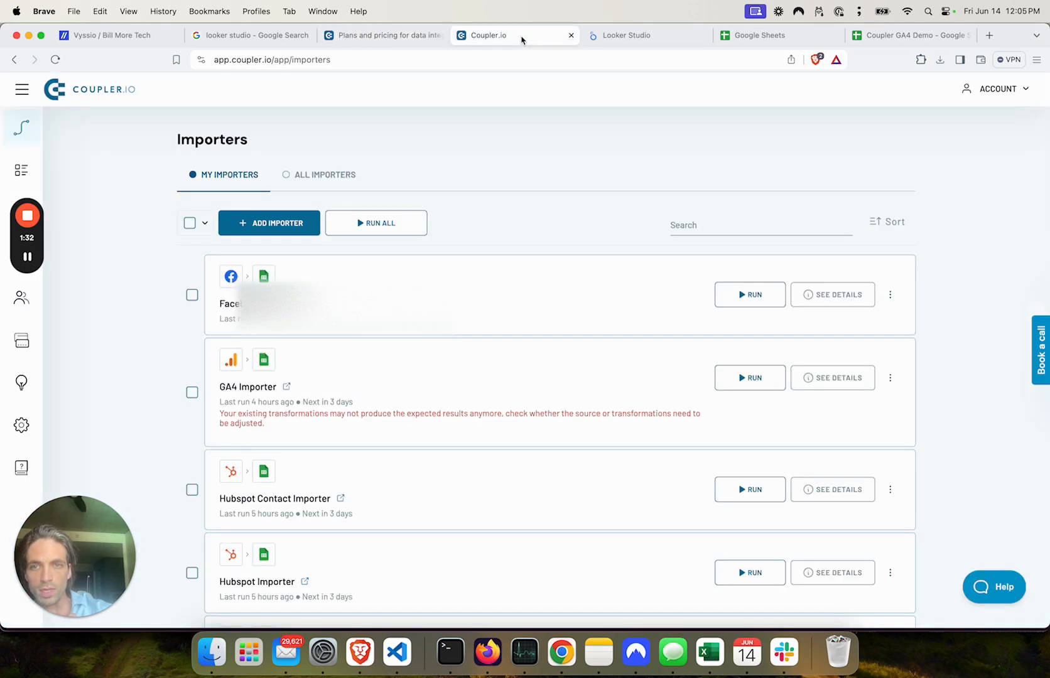
pyautogui.click(275, 227)
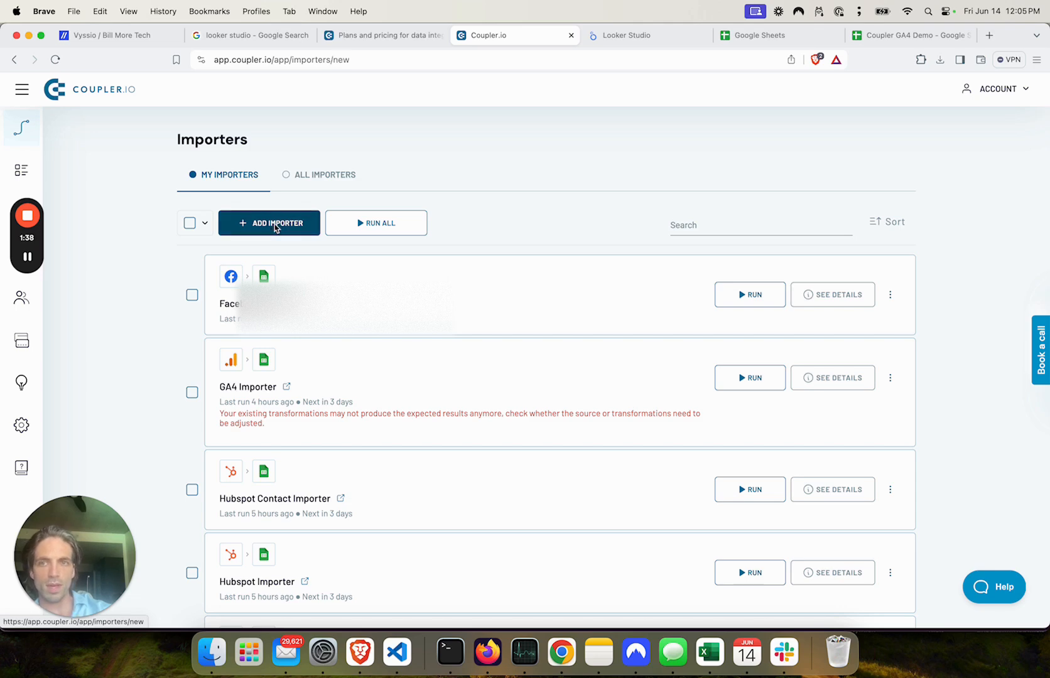
pyautogui.click(319, 233)
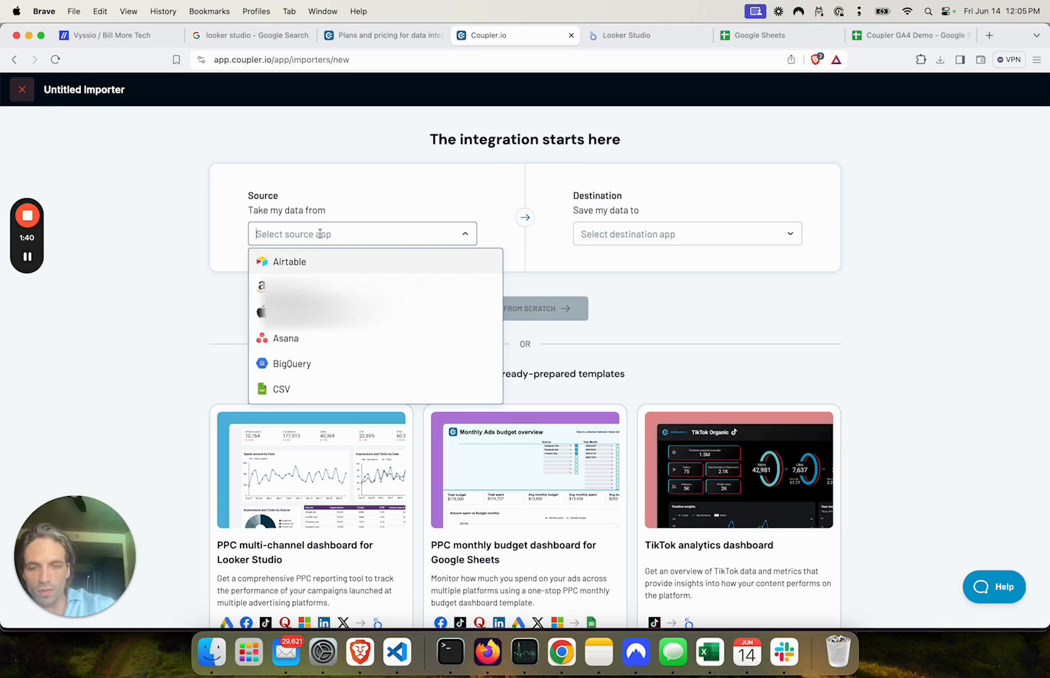
pyautogui.write('google an')
pyautogui.click(320, 260)
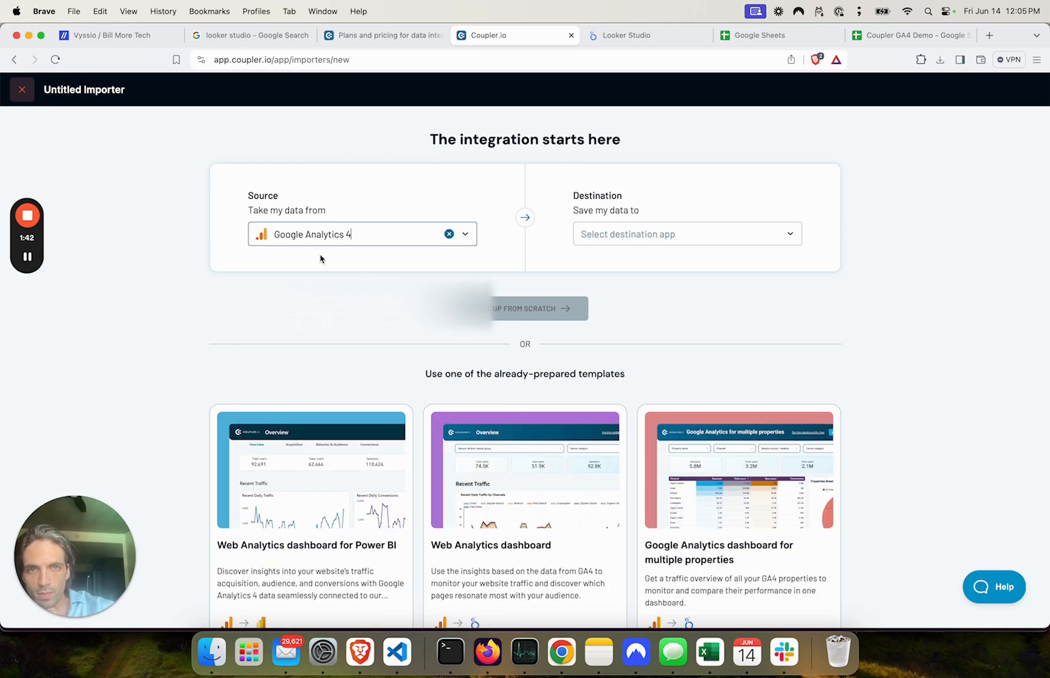
# Choose Google Sheets as the importer's destination and start setting it up from scratch
pyautogui.click(656, 231)
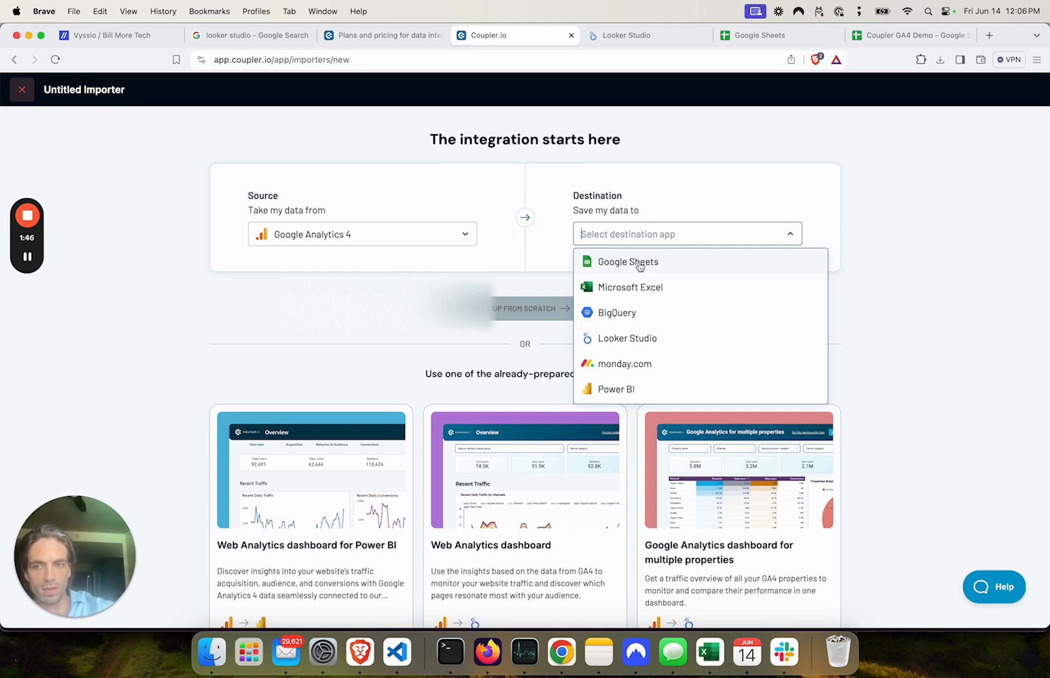
pyautogui.click(671, 267)
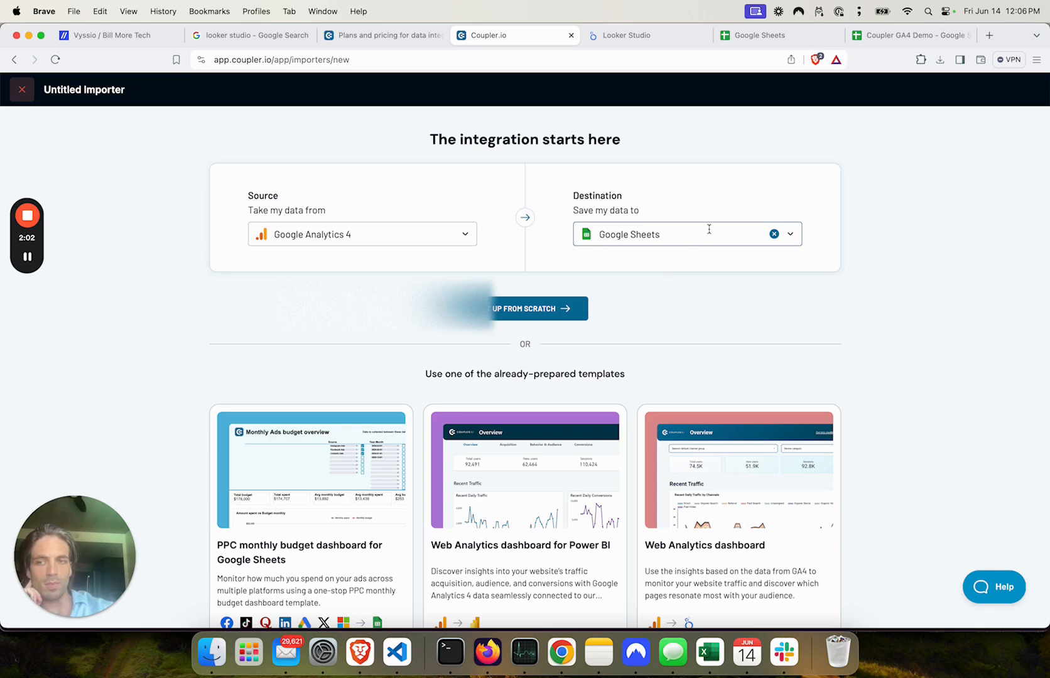
pyautogui.click(551, 311)
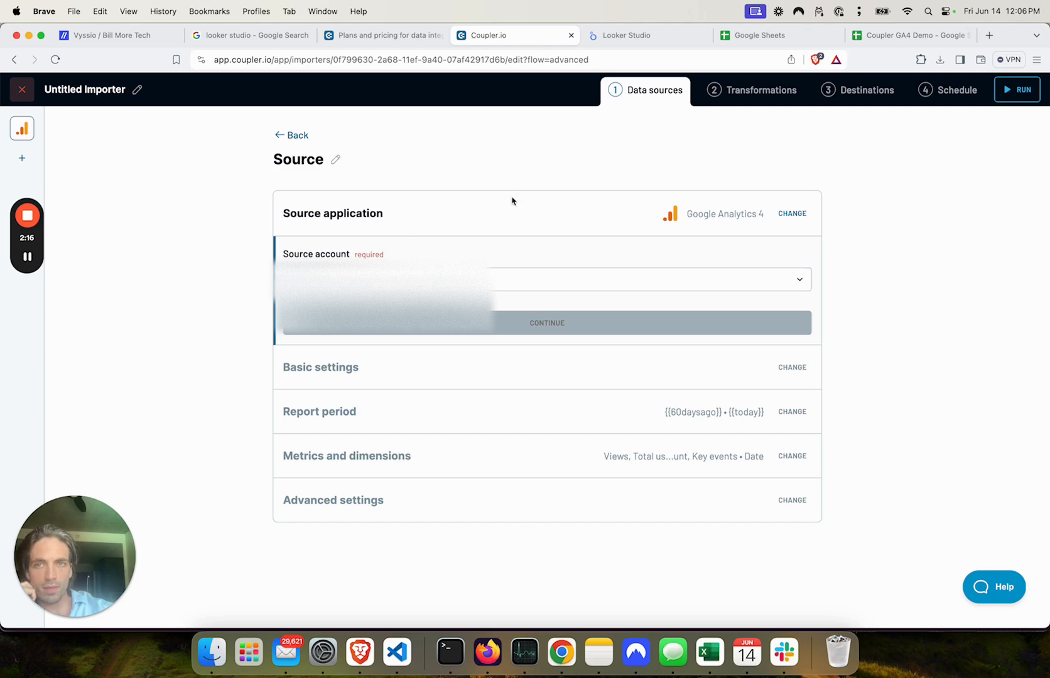
# Select the existing private Google Analytics source account and continue to the basic settings
pyautogui.click(465, 280)
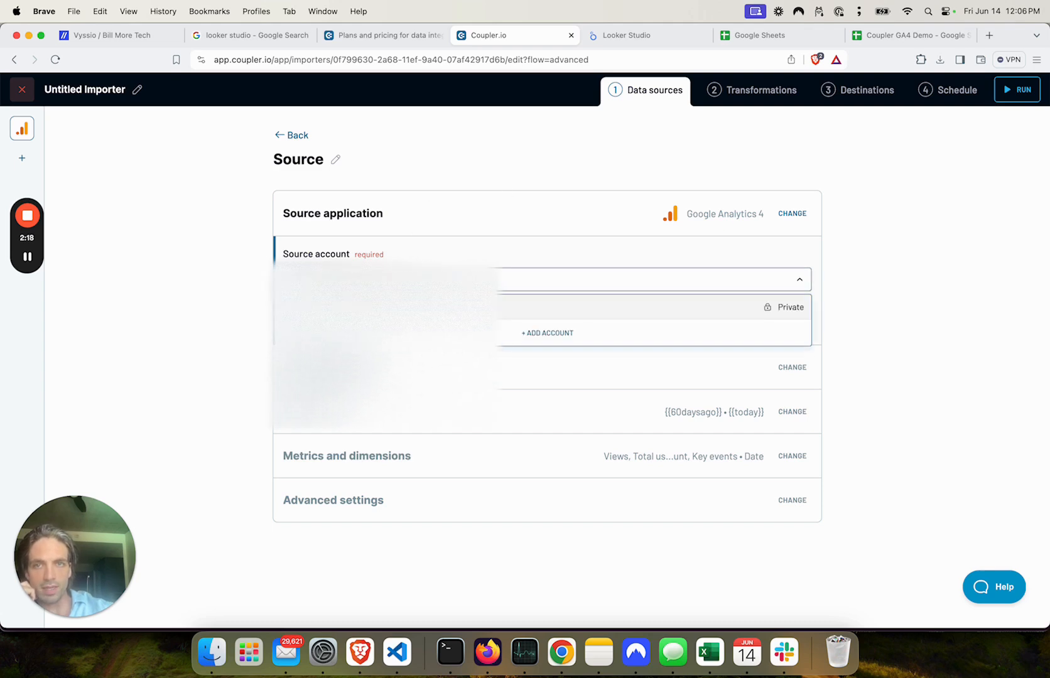
pyautogui.click(515, 307)
pyautogui.click(577, 324)
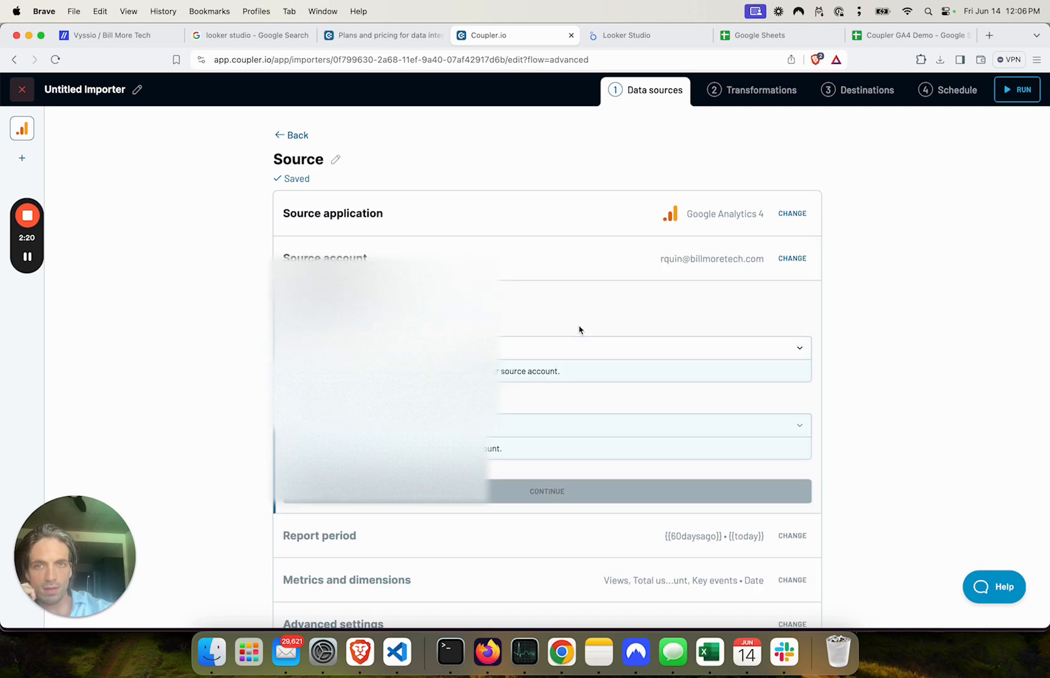
# In the basic settings, select the first Analytics account and the Vyssio property, and continue to the report period
pyautogui.click(452, 349)
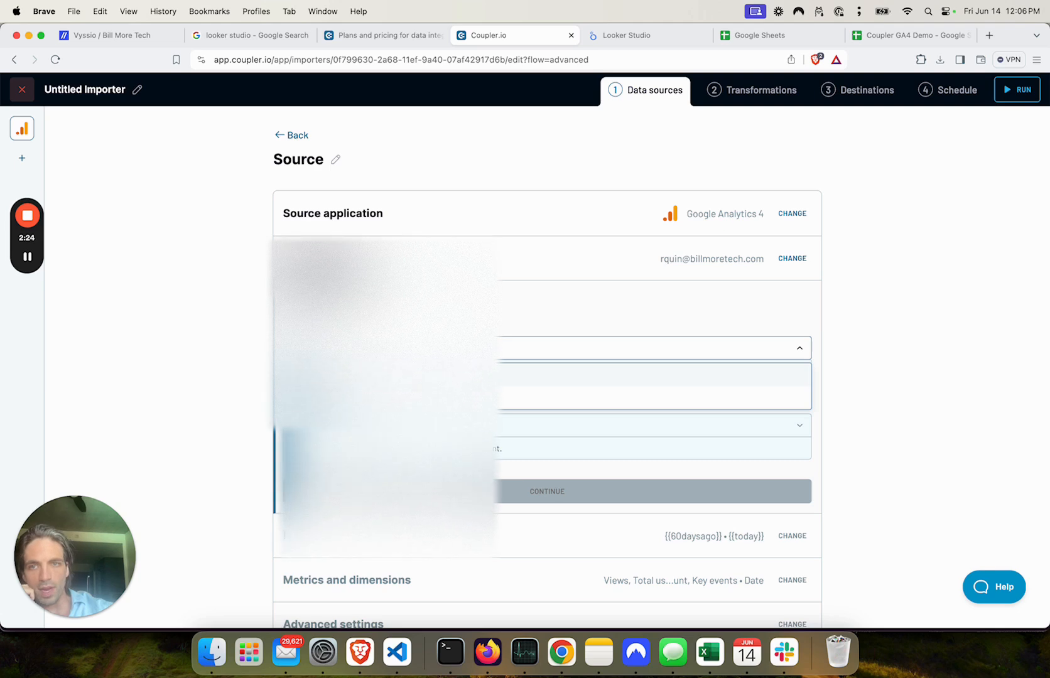
pyautogui.click(402, 375)
pyautogui.click(402, 426)
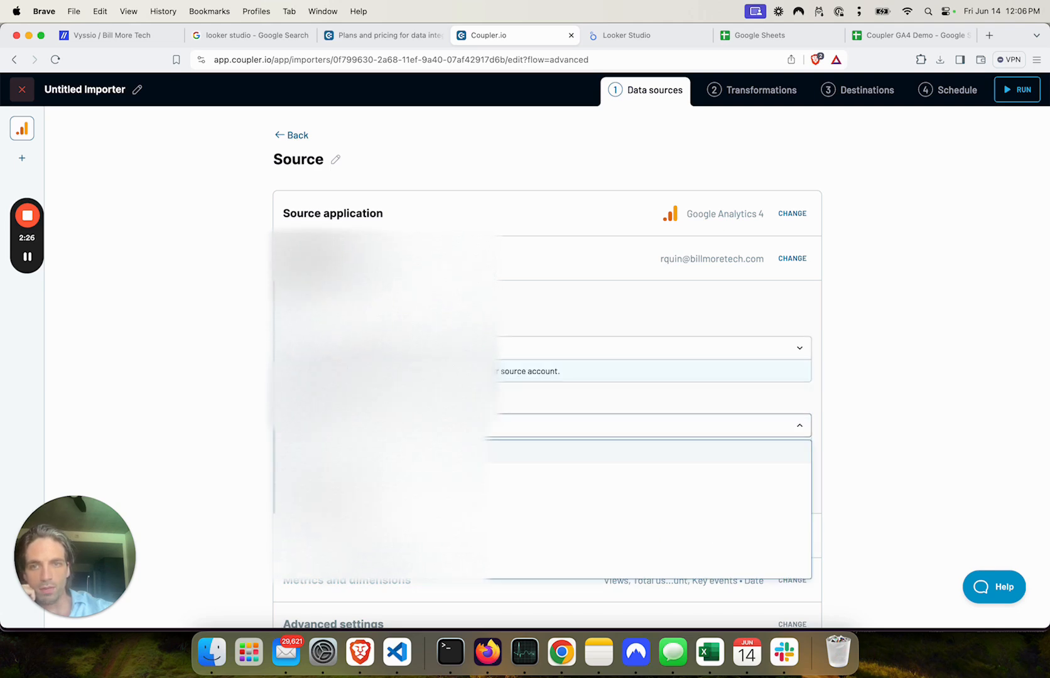
pyautogui.click(401, 475)
pyautogui.scroll(-2, 958, 363)
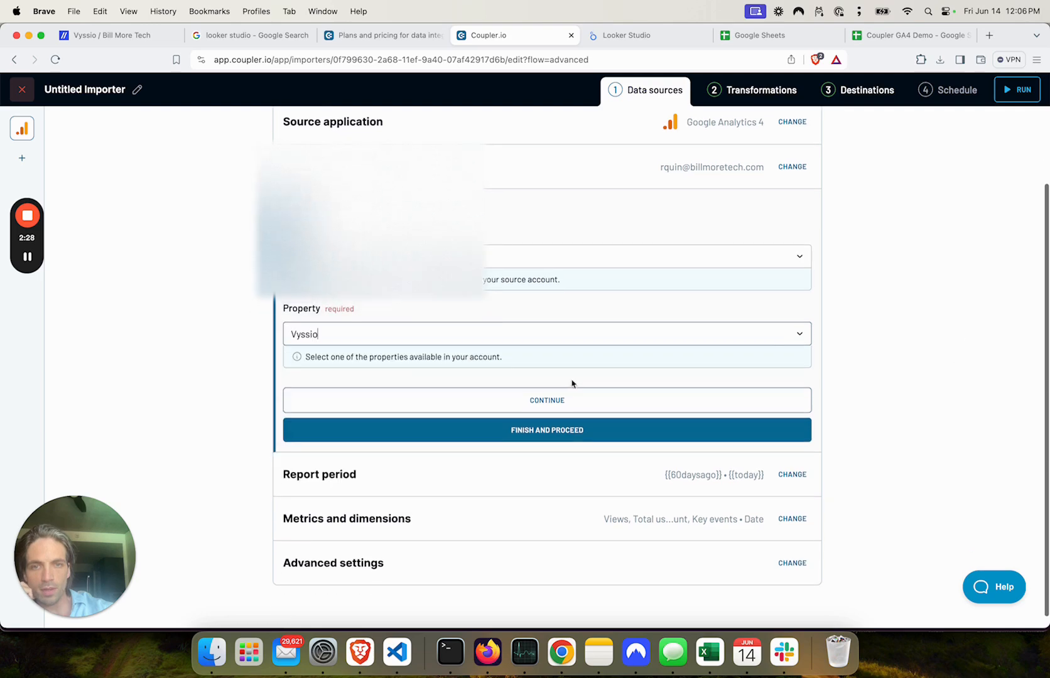
pyautogui.click(570, 400)
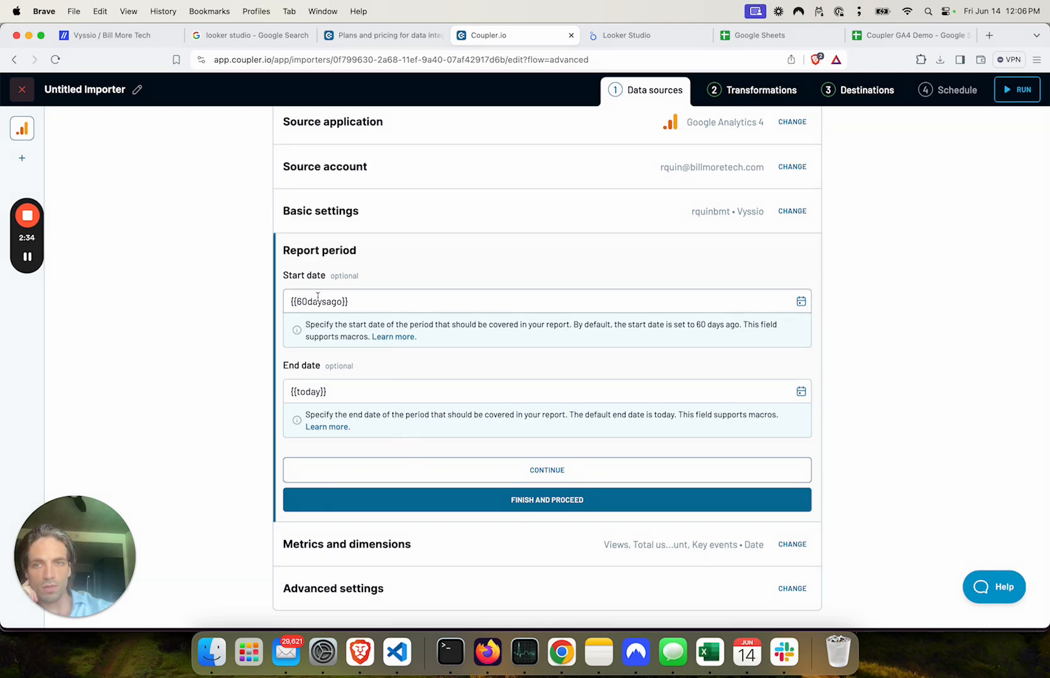
# Check the start and end date pickers, keep the report period {{60daysago}} to {{today}}, and continue to metrics and dimensions
pyautogui.click(386, 390)
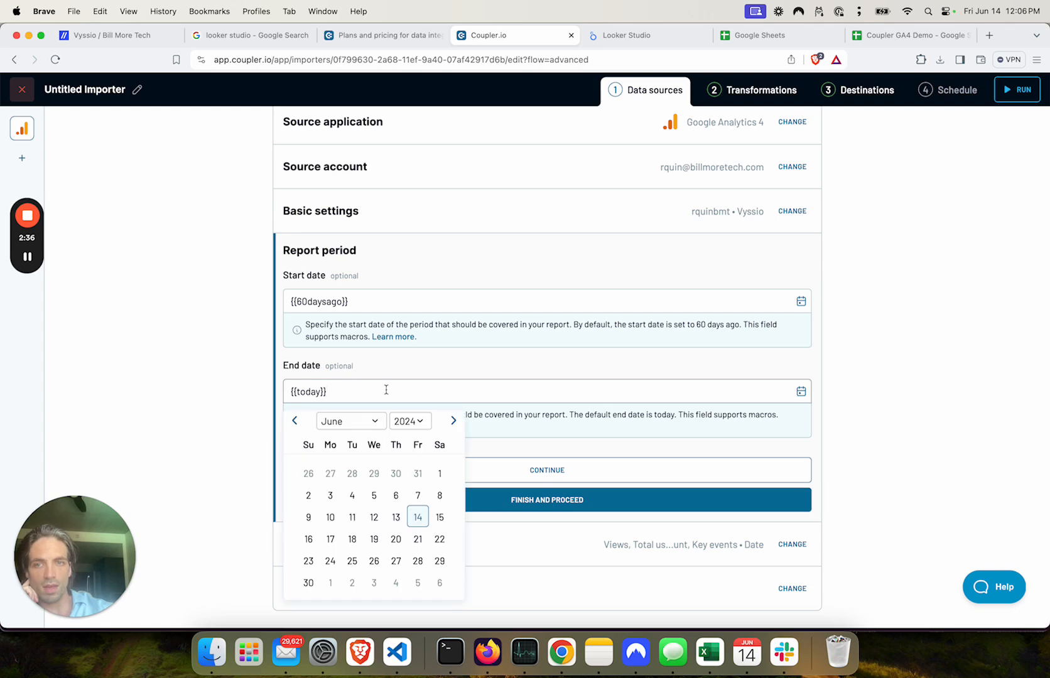
pyautogui.click(146, 355)
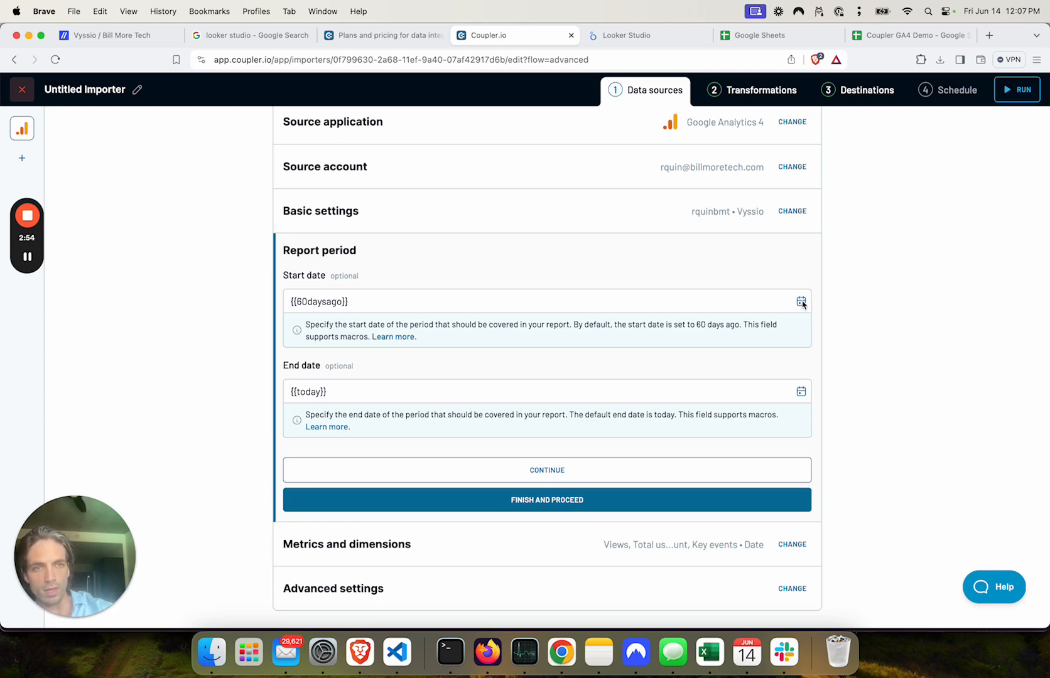
pyautogui.click(801, 302)
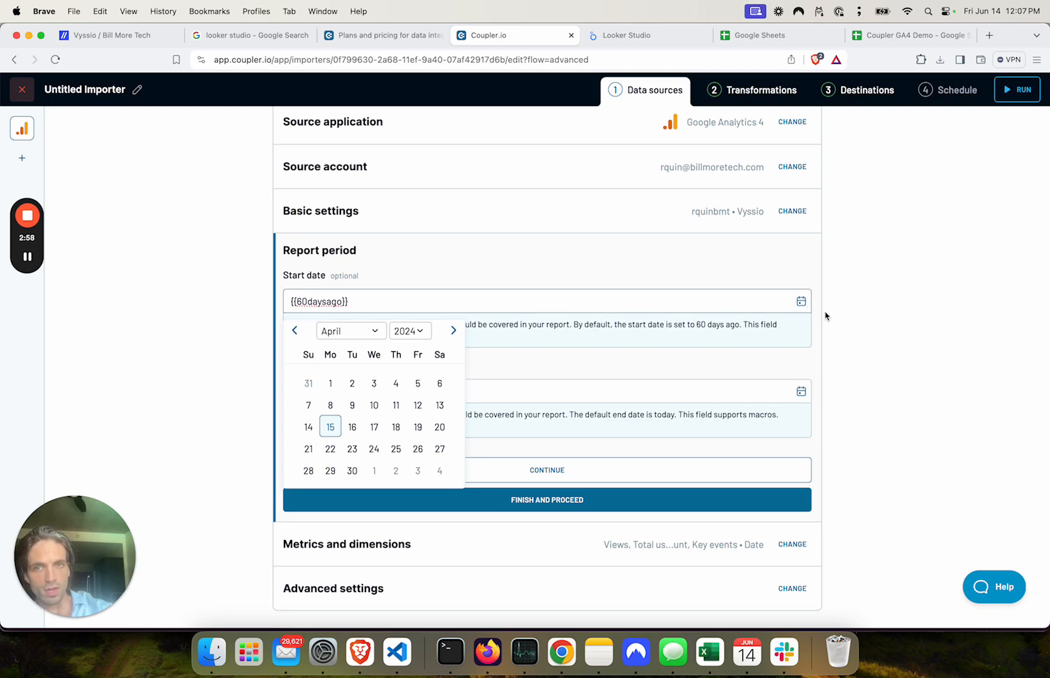
pyautogui.click(900, 344)
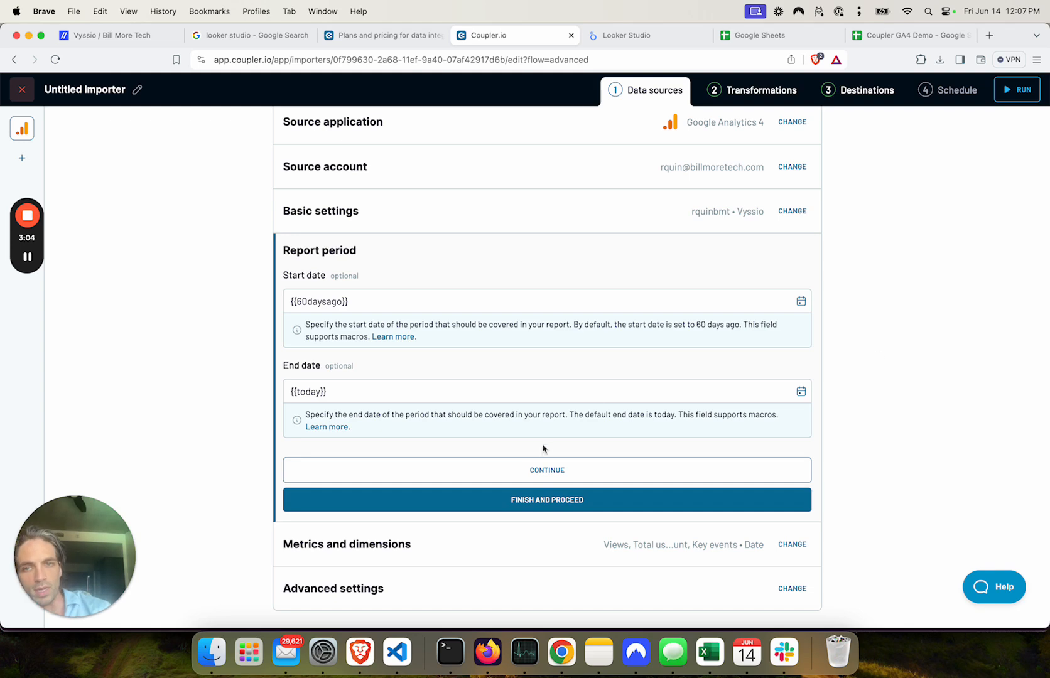
pyautogui.click(801, 391)
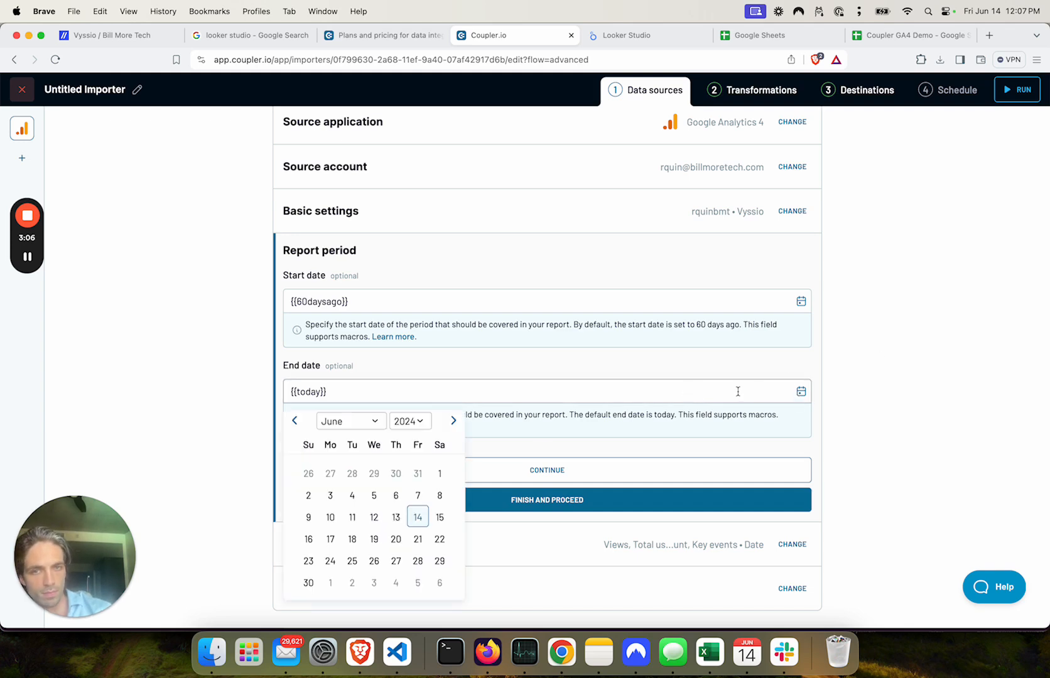
pyautogui.click(779, 444)
pyautogui.click(745, 468)
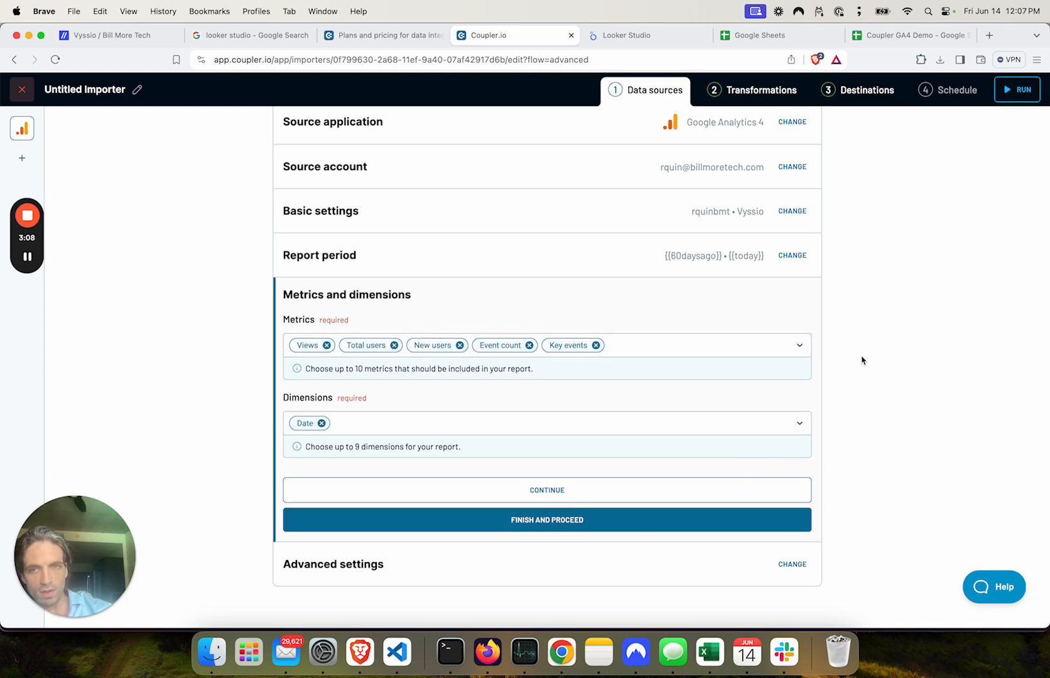
# Browse the list of available report metrics from its beginning
pyautogui.click(655, 342)
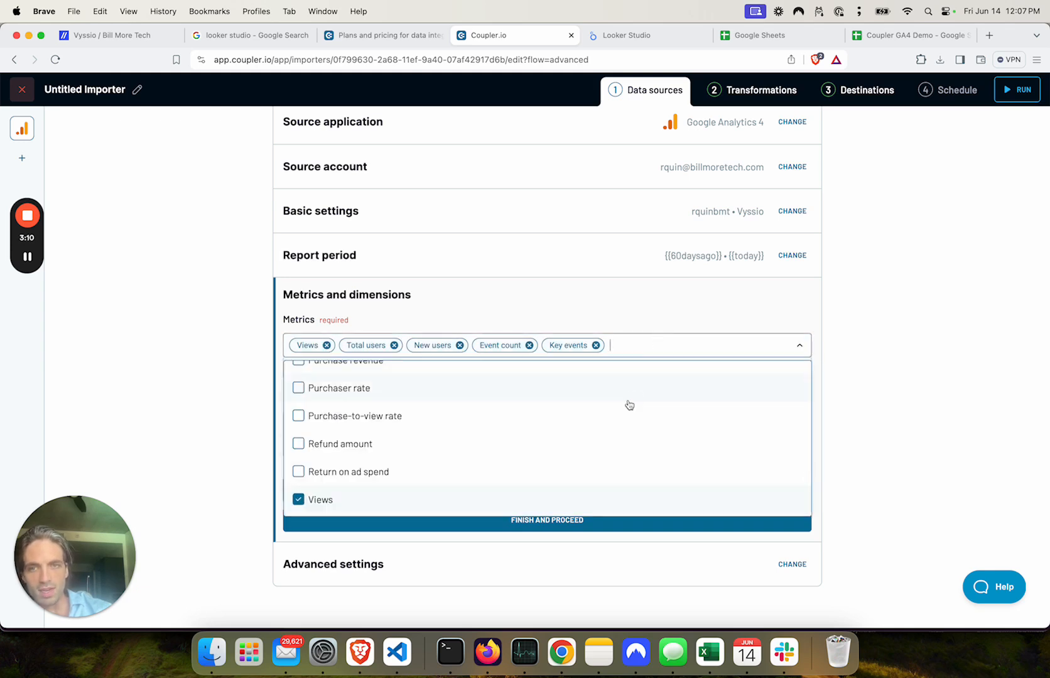
pyautogui.scroll(20, 629, 404)
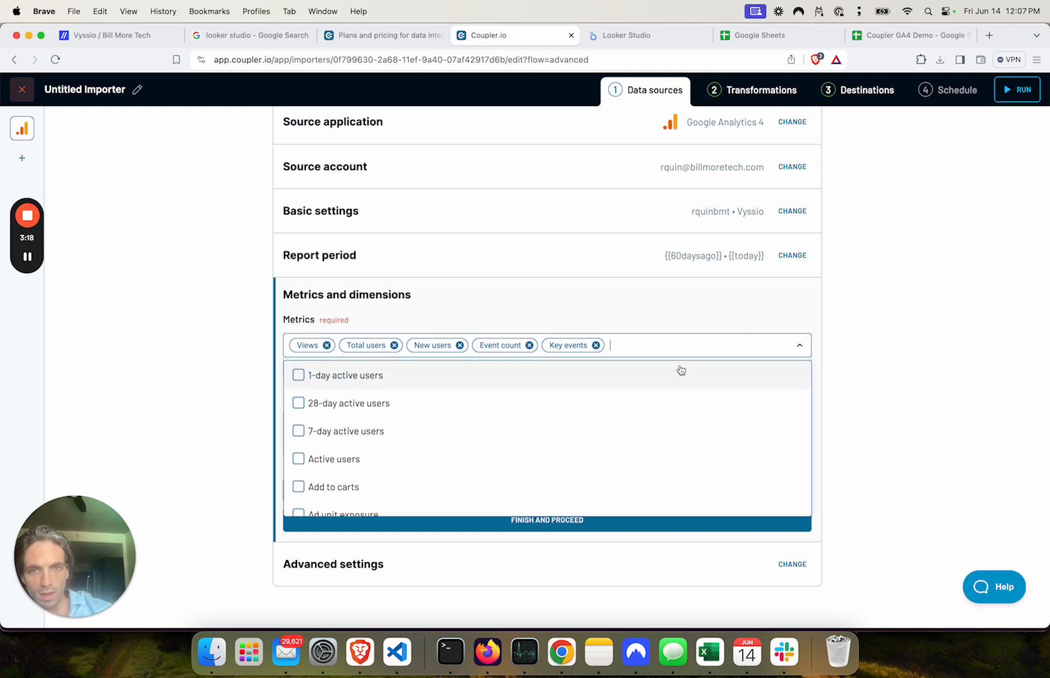
pyautogui.scroll(-1, 523, 403)
pyautogui.scroll(1, 524, 403)
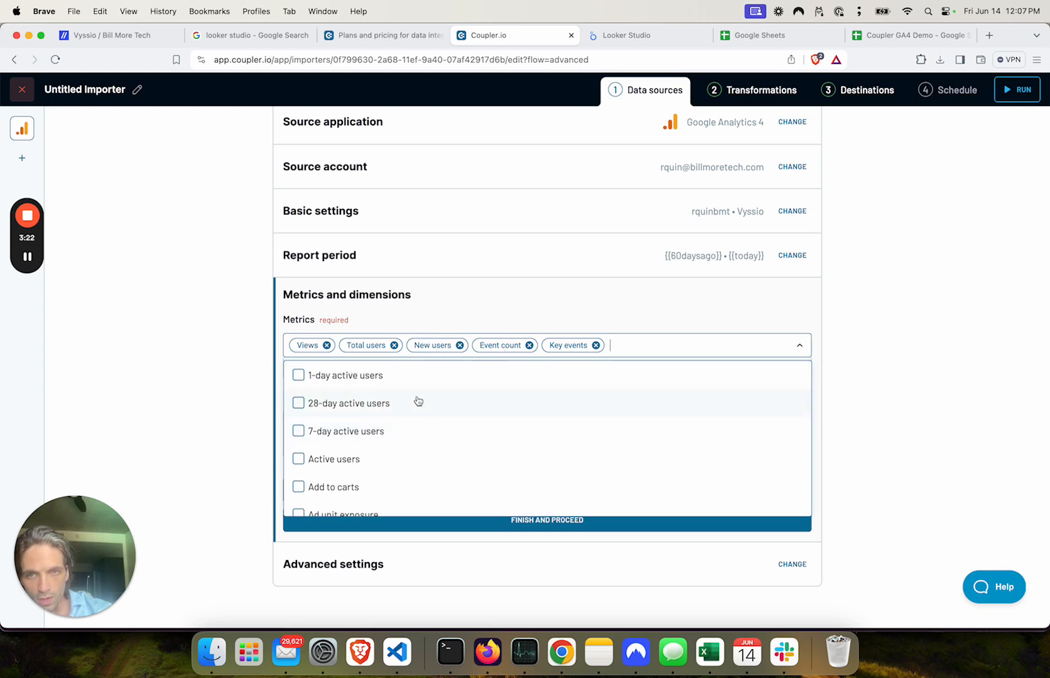
pyautogui.scroll(-3, 476, 442)
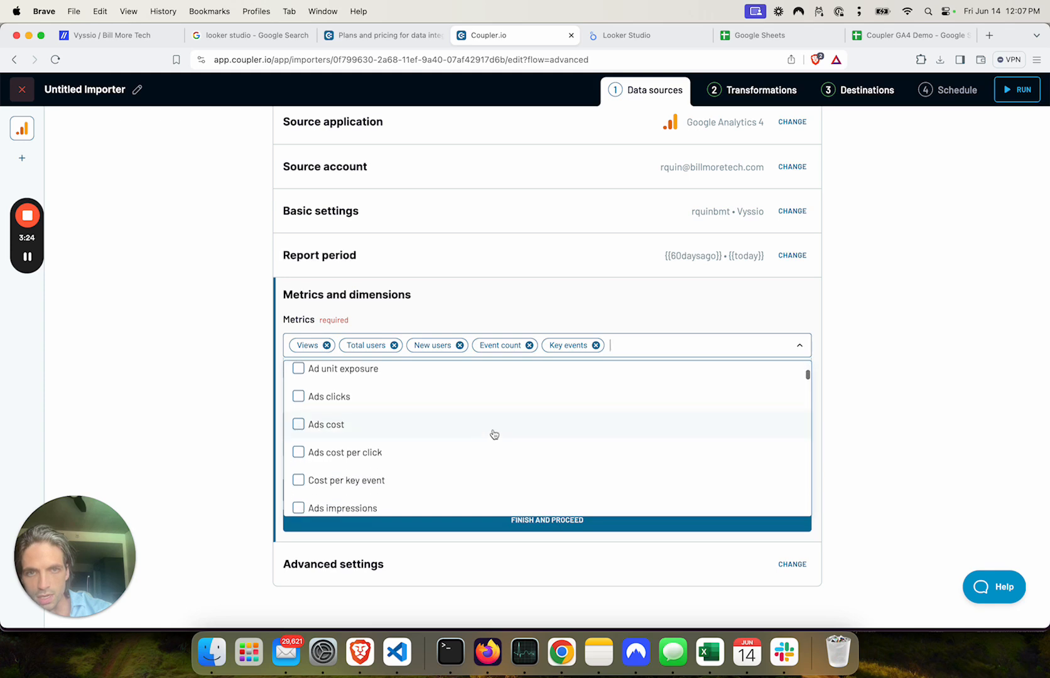
# Search the available metrics for "day" and "month", look through the ones matching "m", and close the list
pyautogui.write('da')
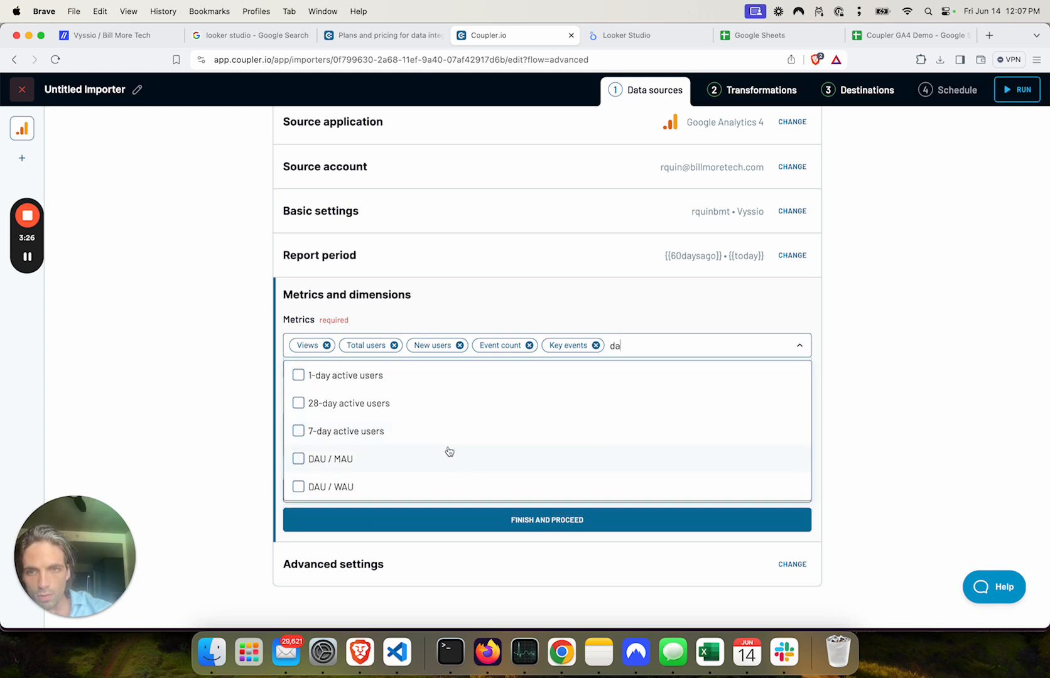
pyautogui.write('y')
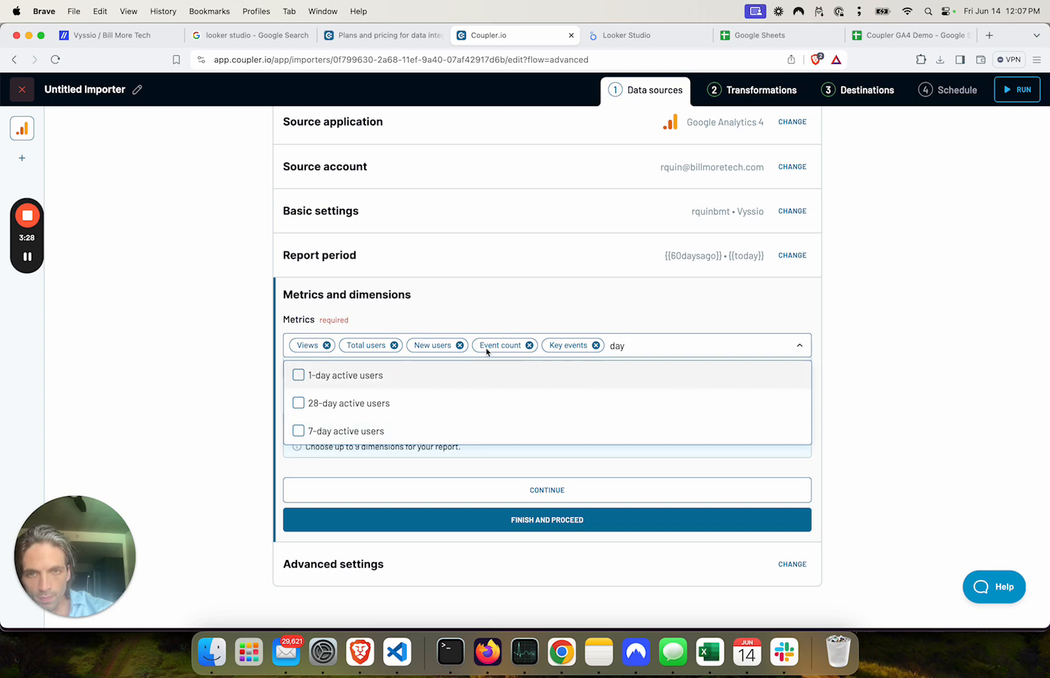
pyautogui.press('BackSpace')
pyautogui.press('BackSpace')
pyautogui.press('BackSpace')
pyautogui.write('month')
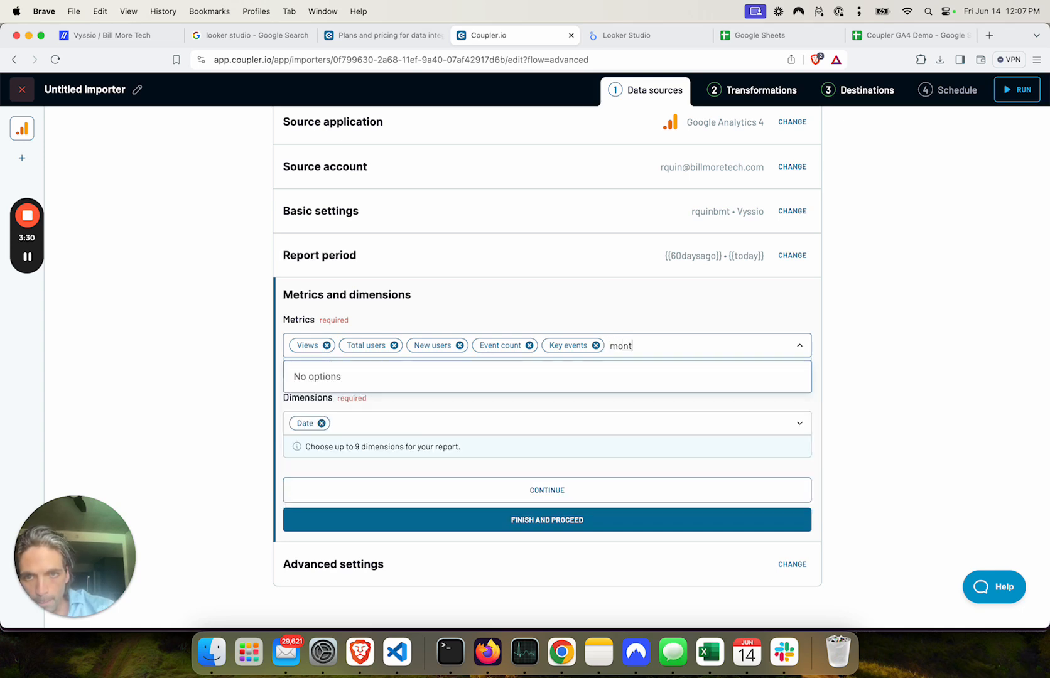
pyautogui.press('BackSpace')
pyautogui.press('BackSpace')
pyautogui.press('BackSpace')
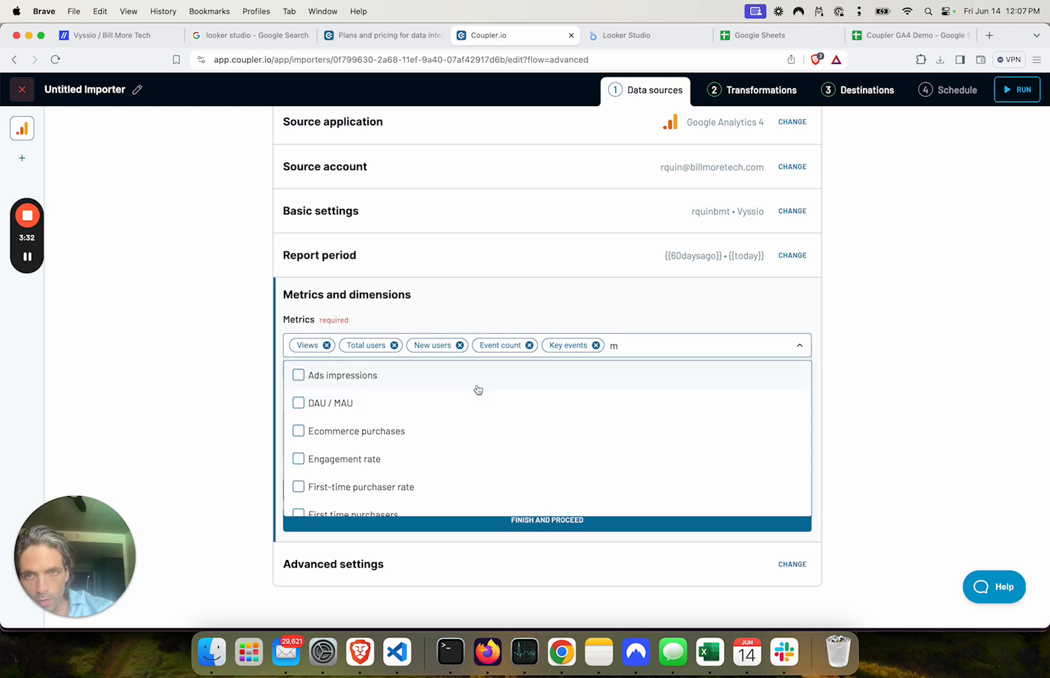
pyautogui.scroll(-5, 419, 404)
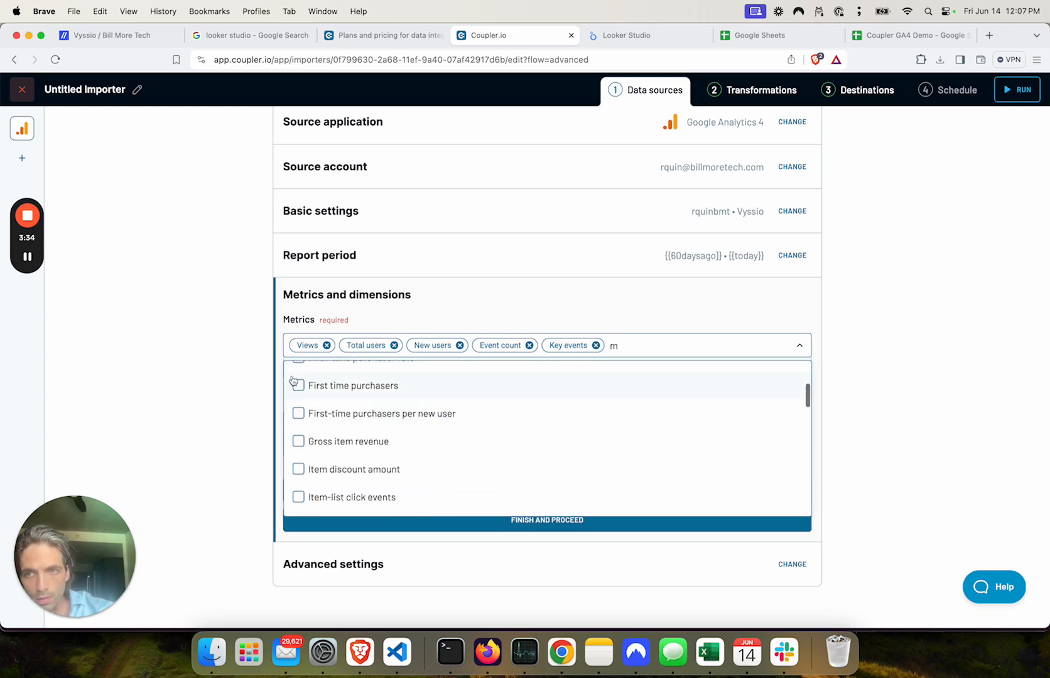
pyautogui.click(27, 252)
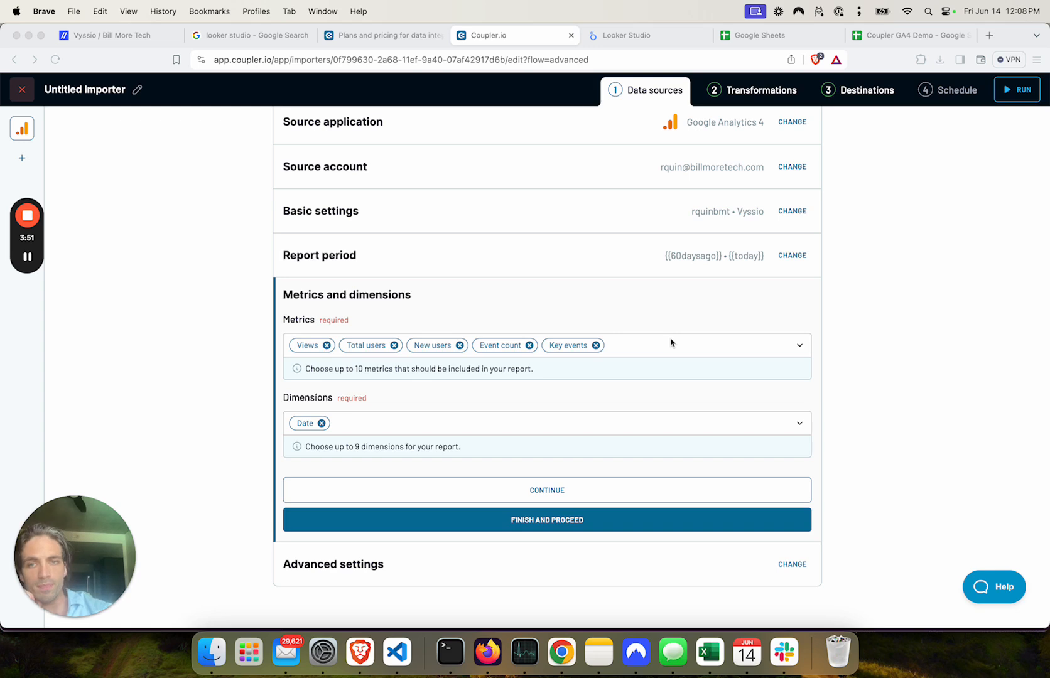
# Browse the available dimensions, keep Date as the only dimension, and continue to the advanced settings
pyautogui.click(544, 423)
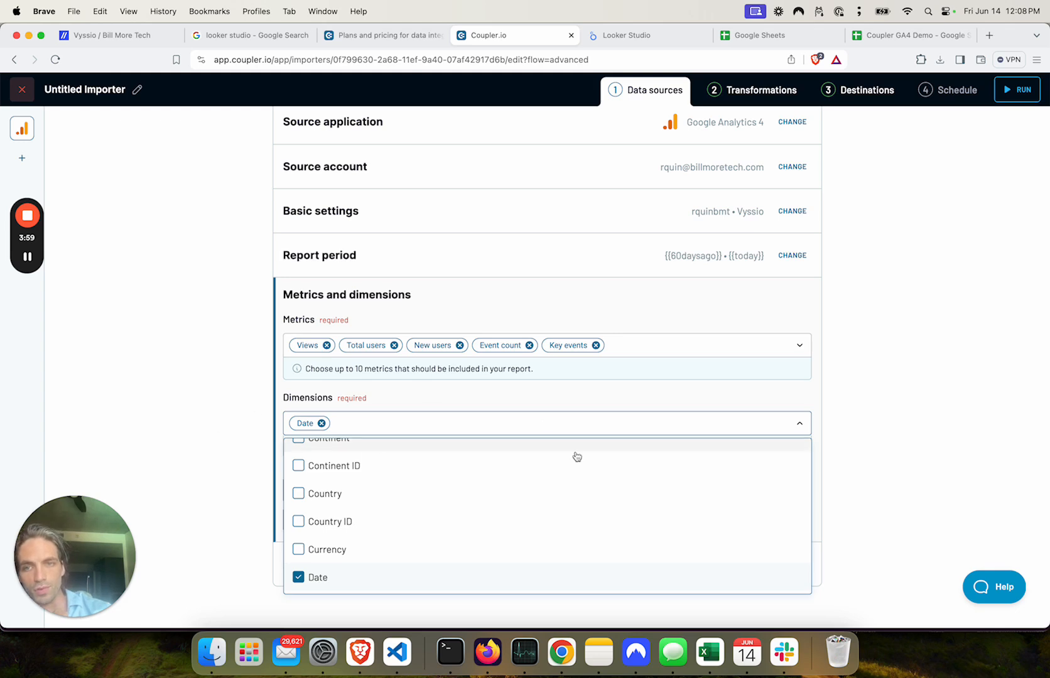
pyautogui.scroll(3, 584, 471)
pyautogui.scroll(15, 567, 511)
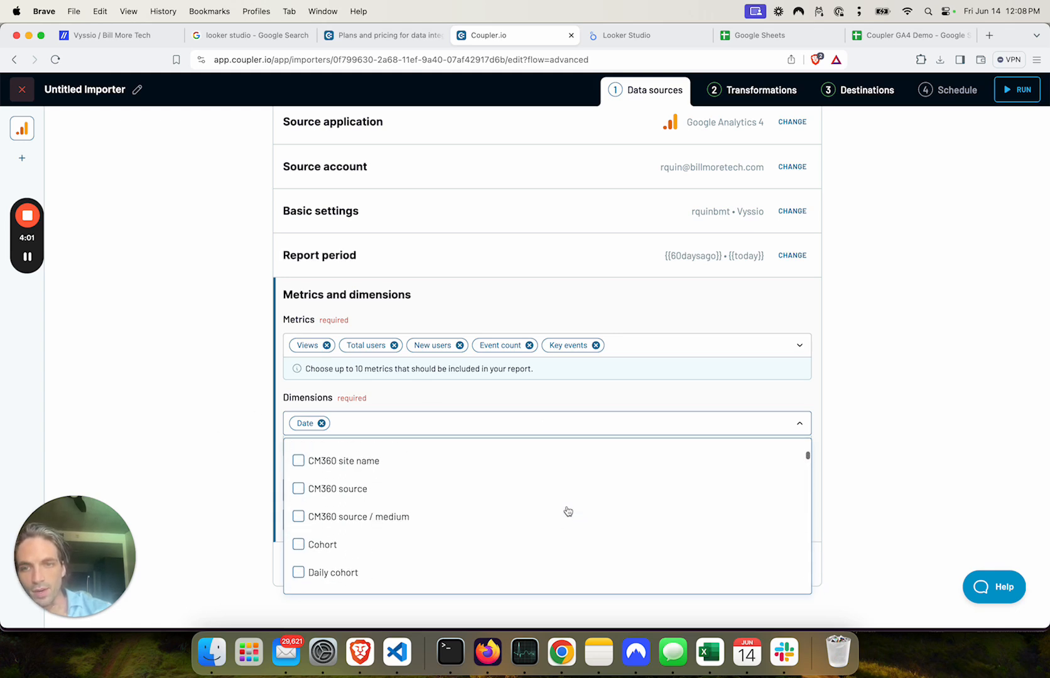
pyautogui.scroll(3, 567, 511)
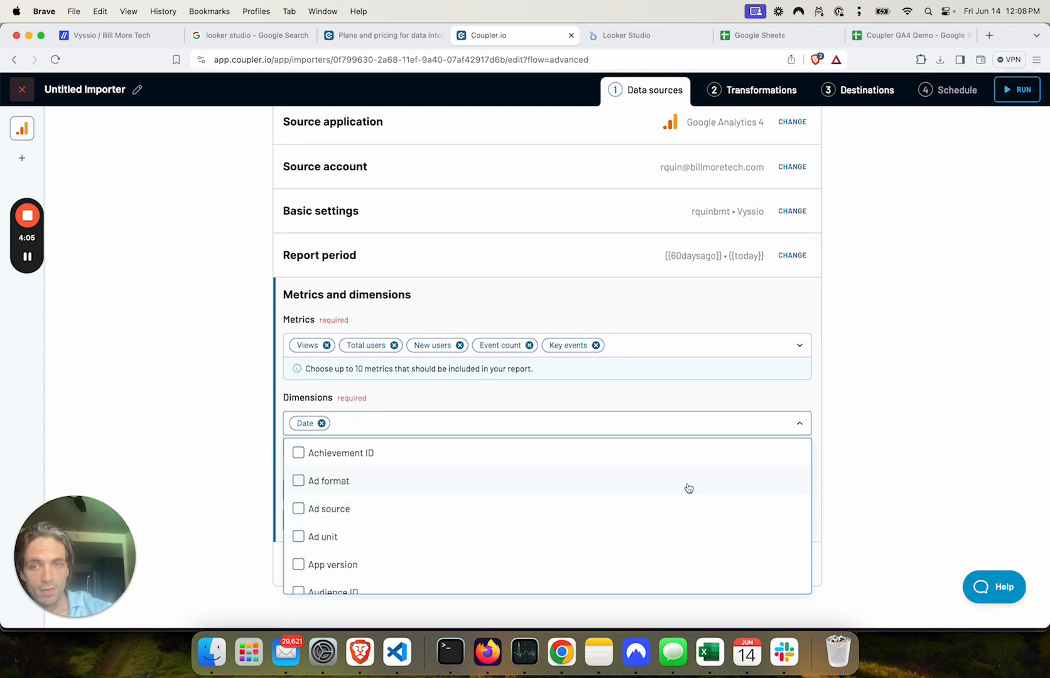
pyautogui.scroll(-10, 686, 487)
pyautogui.click(904, 429)
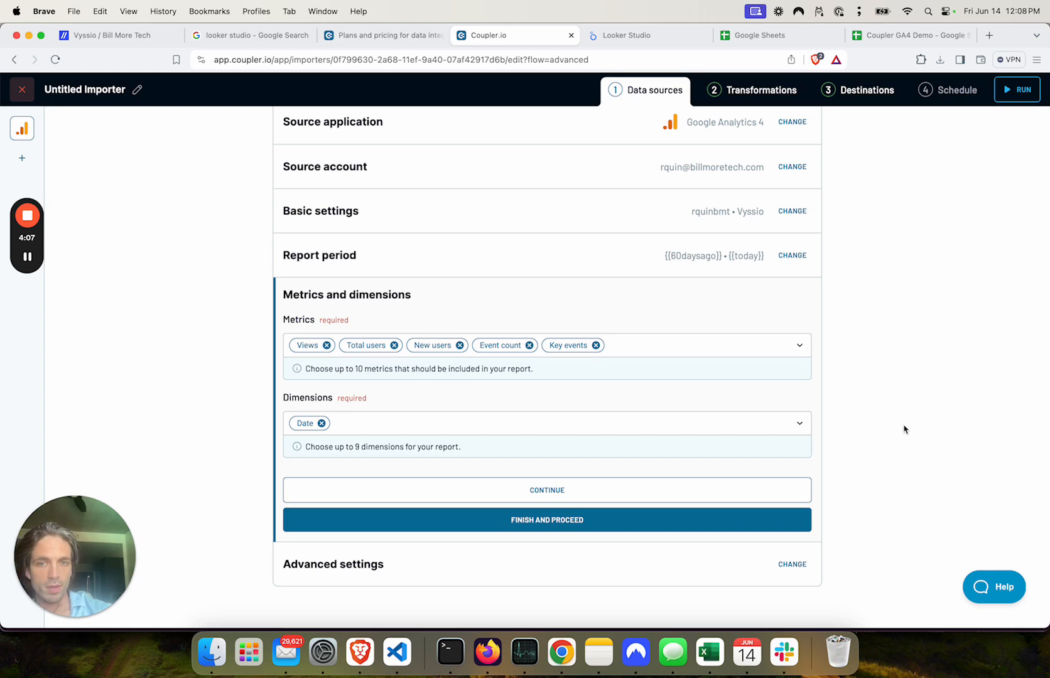
pyautogui.click(656, 489)
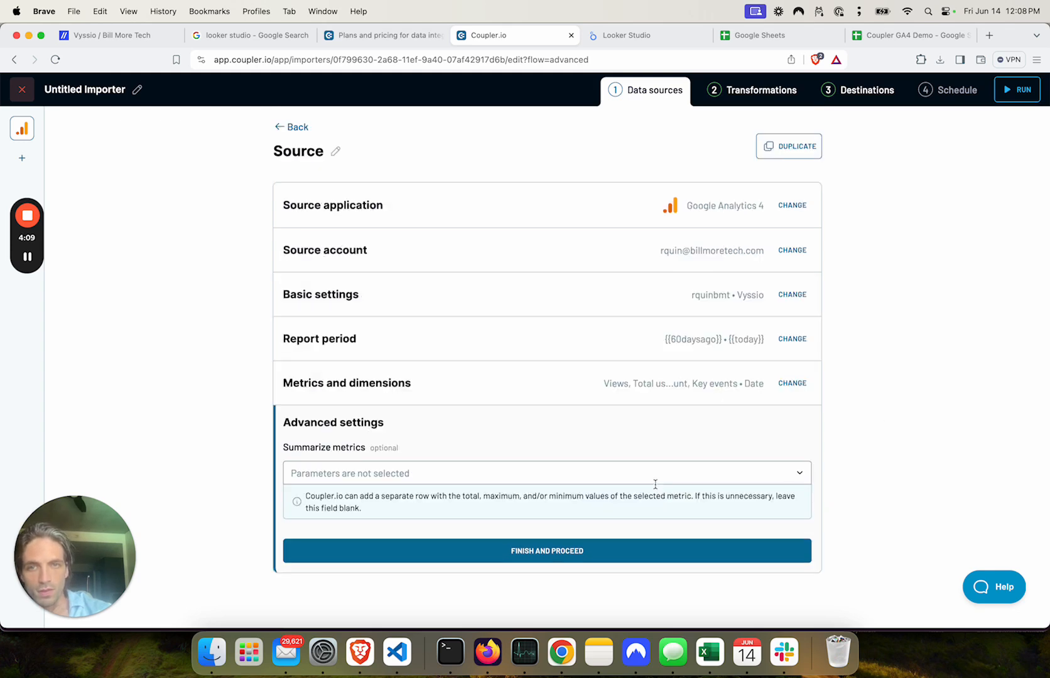
# Check the Summarize metrics options, leave them unselected, finish the source, and proceed through transformations to the destination setup
pyautogui.click(567, 476)
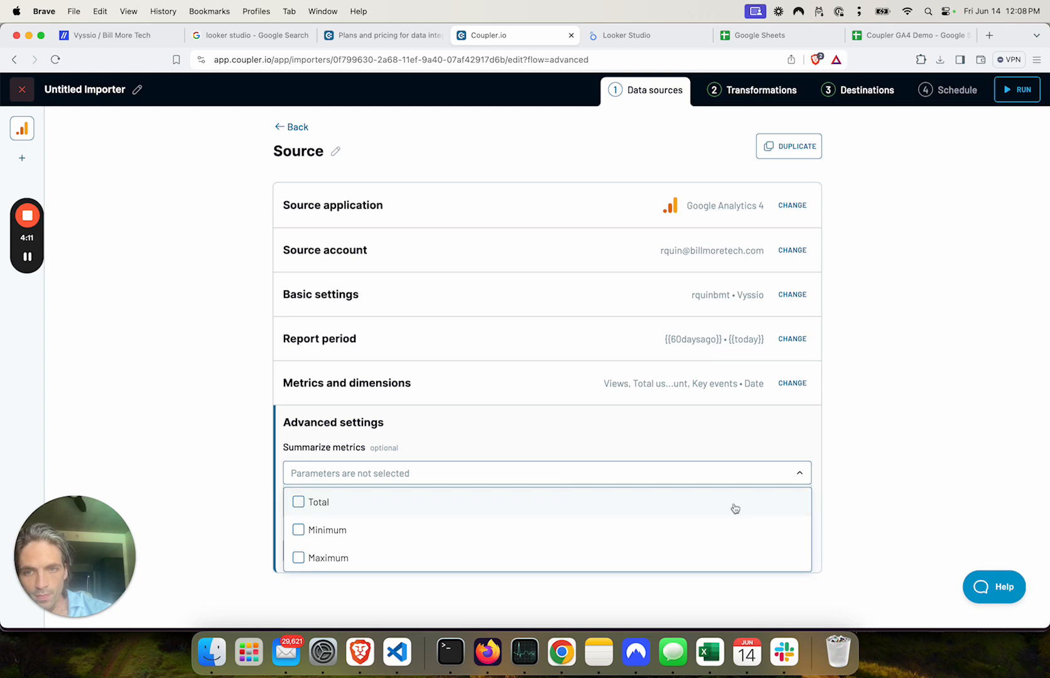
pyautogui.click(946, 421)
pyautogui.click(705, 552)
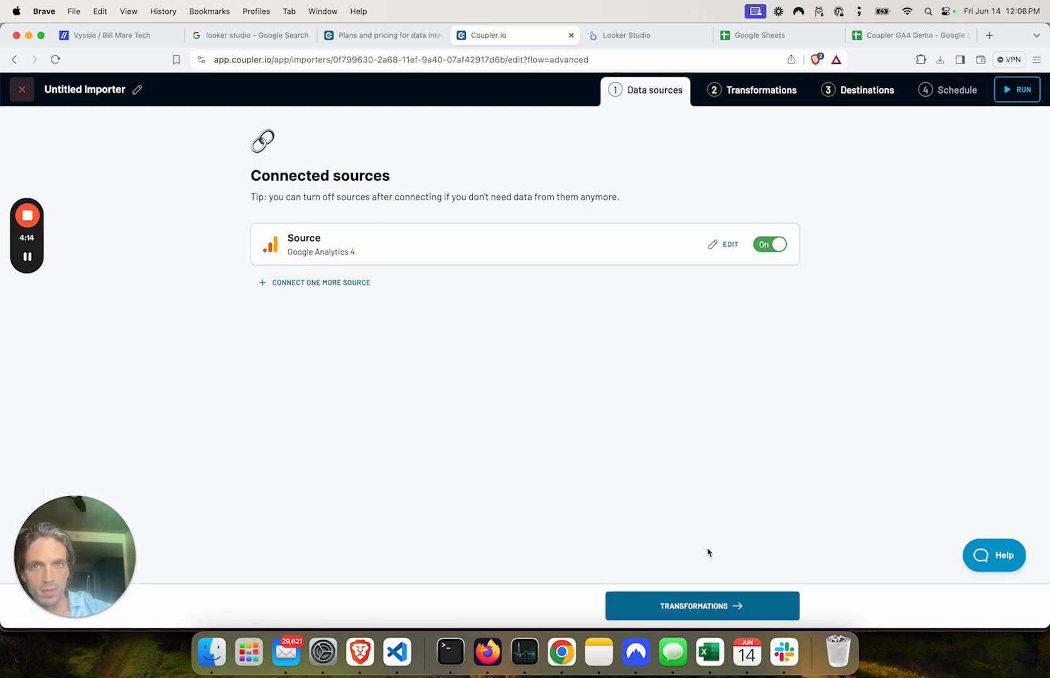
pyautogui.click(702, 601)
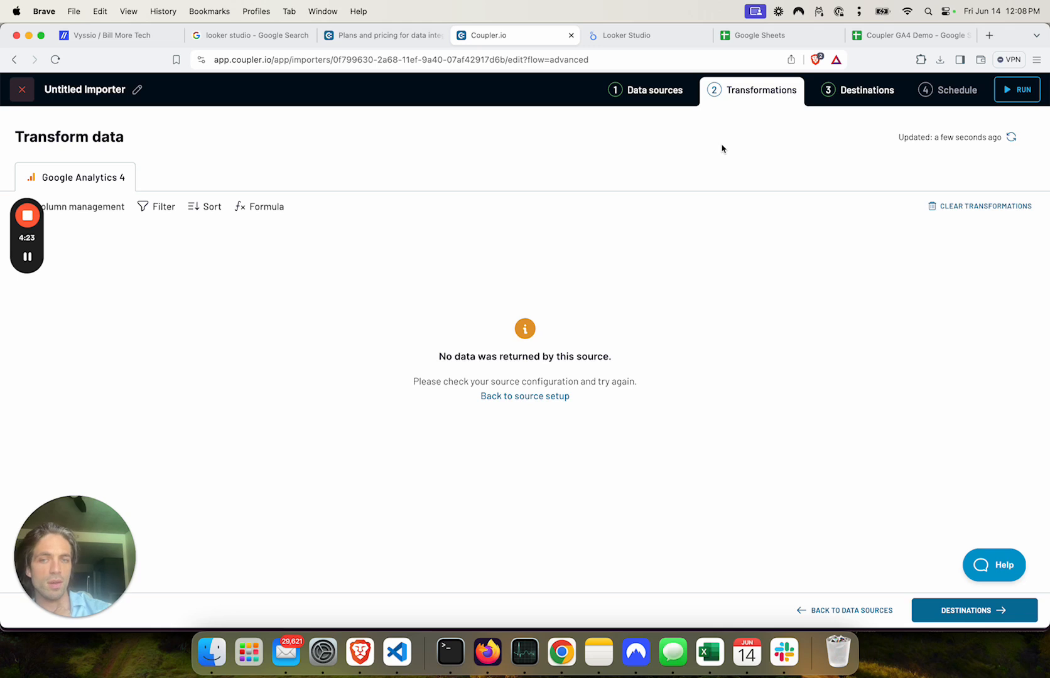
pyautogui.click(947, 604)
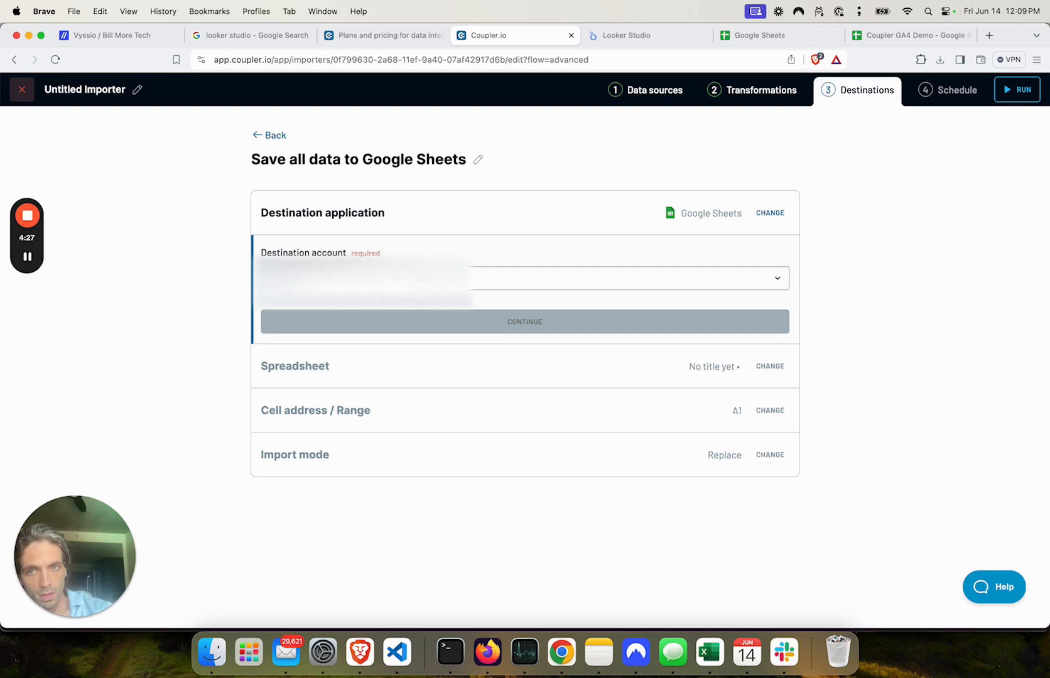
# Select the Google account as the destination account and continue to the spreadsheet settings
pyautogui.click(402, 278)
pyautogui.click(375, 307)
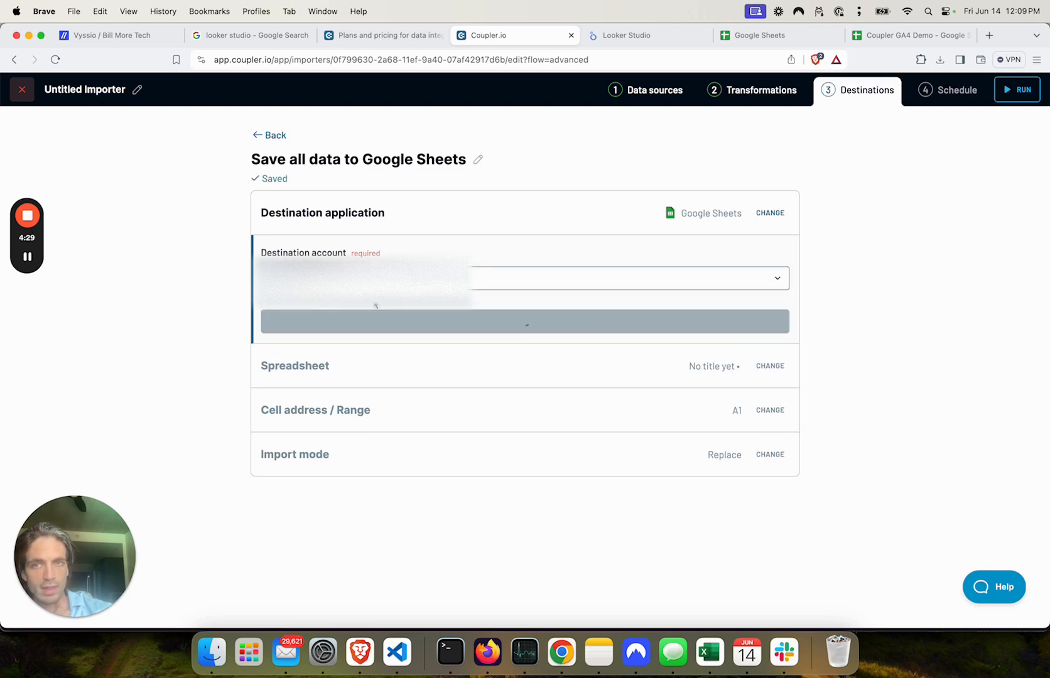
pyautogui.click(760, 321)
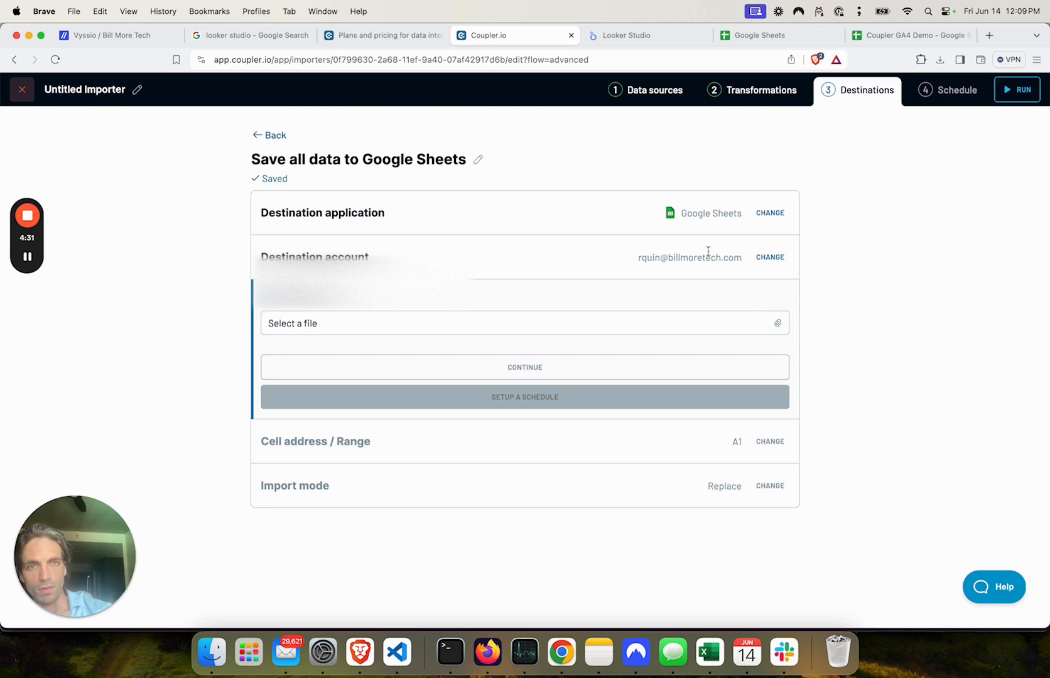
# Choose the Coupler GA4 Demo file in the Coupler Demos folder as the destination spreadsheet
pyautogui.click(498, 328)
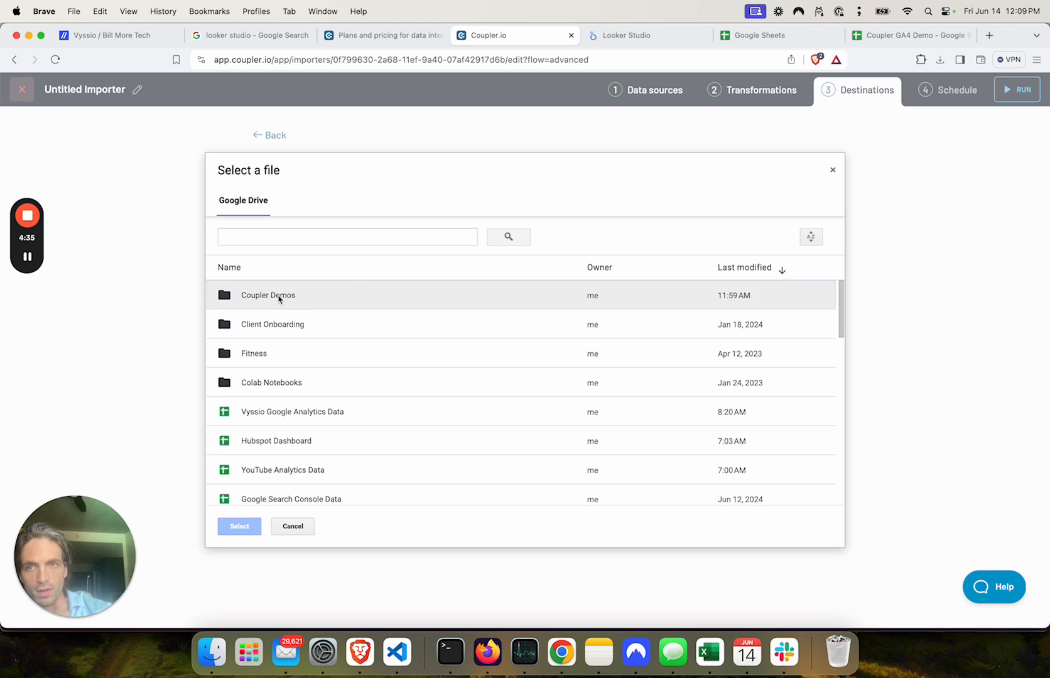
pyautogui.doubleClick(279, 298)
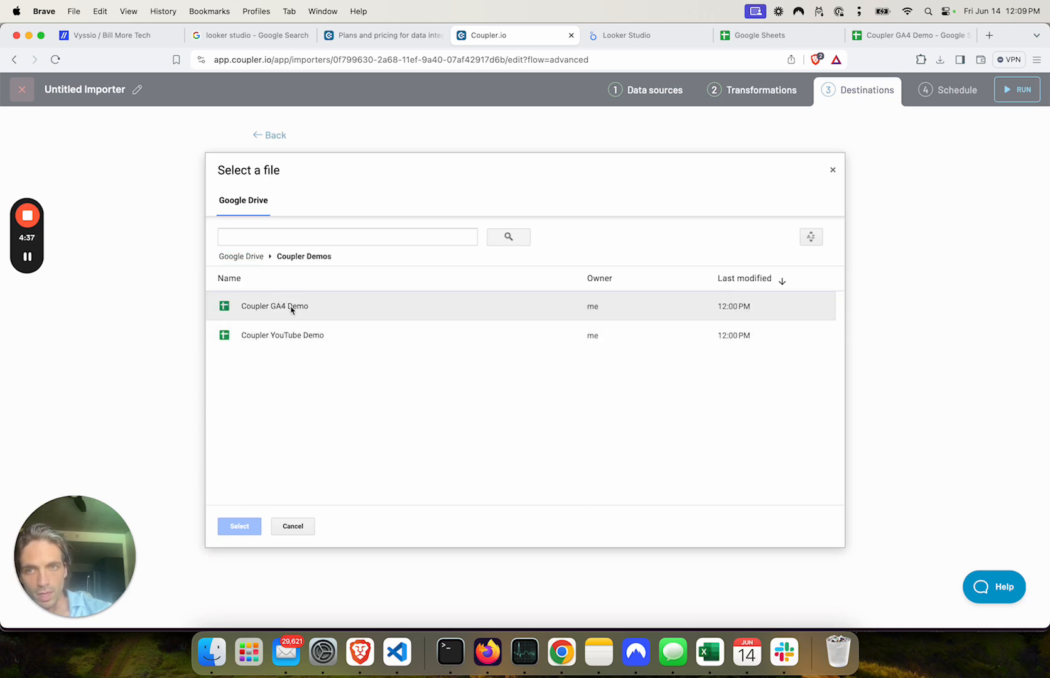
pyautogui.click(304, 308)
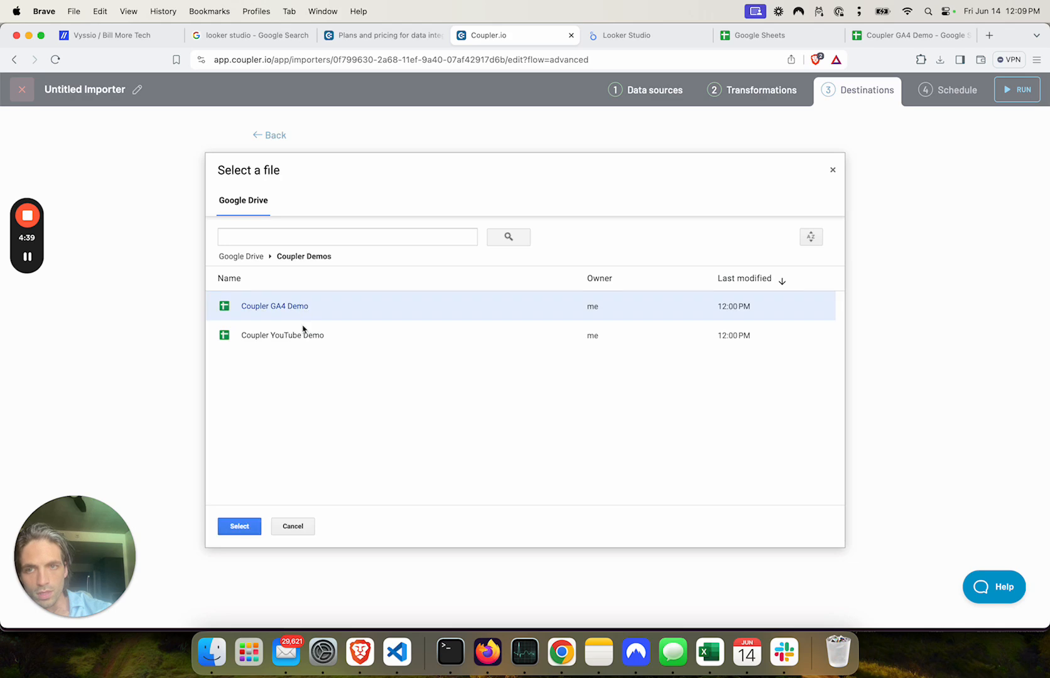
pyautogui.click(251, 528)
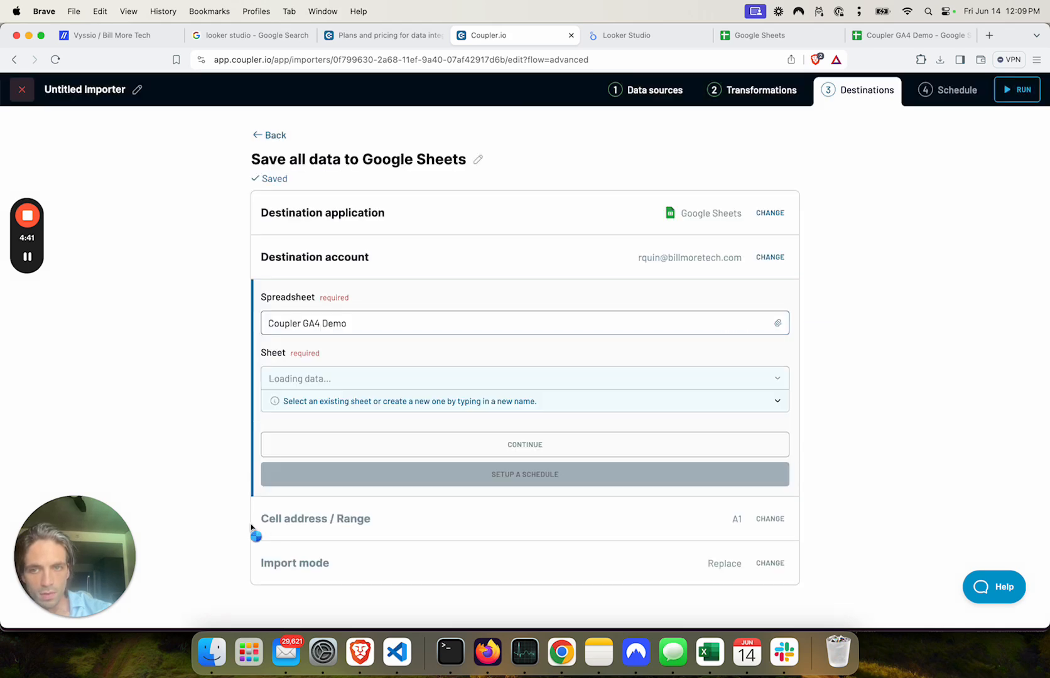
# Set the destination sheet to Sheet1, keep cell address A1, and proceed to the schedule setup
pyautogui.click(512, 385)
pyautogui.click(467, 400)
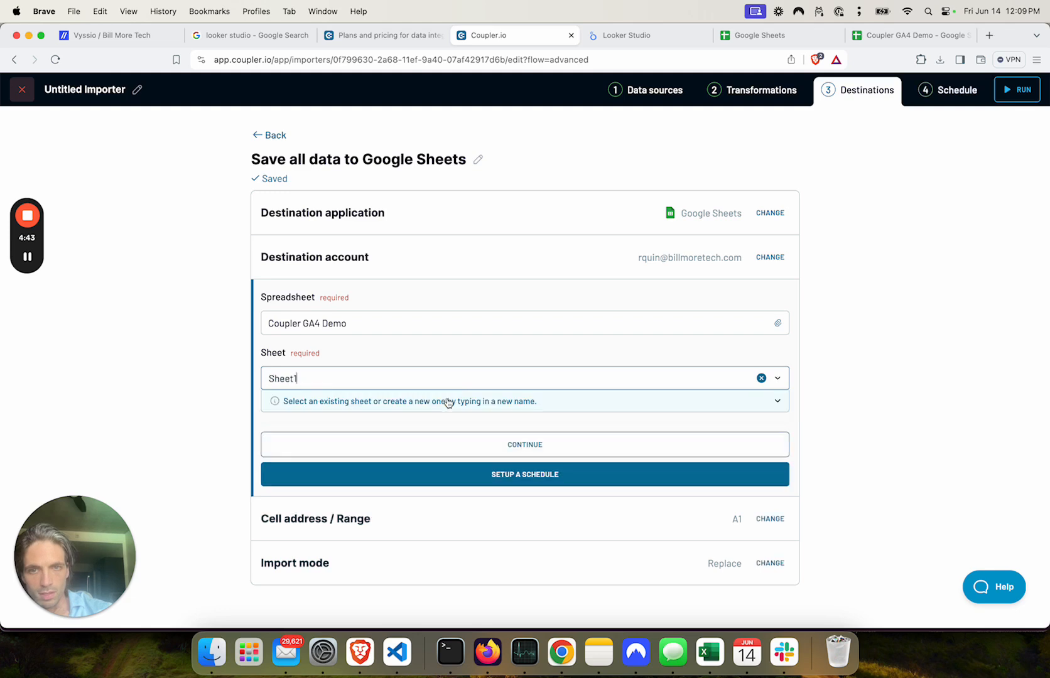
pyautogui.click(653, 451)
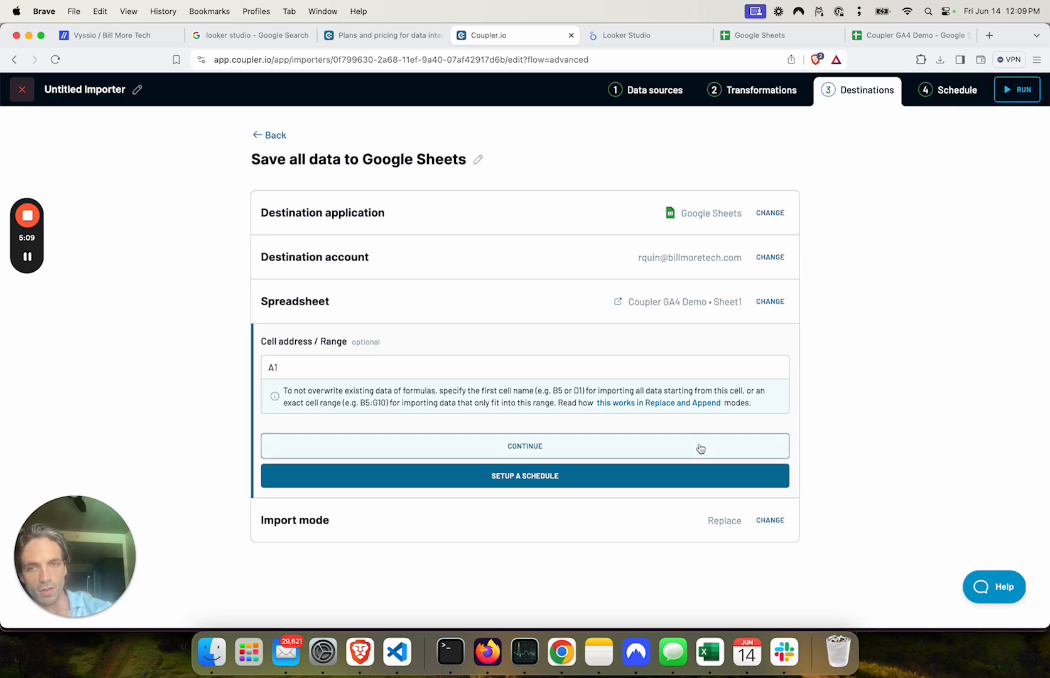
pyautogui.click(645, 481)
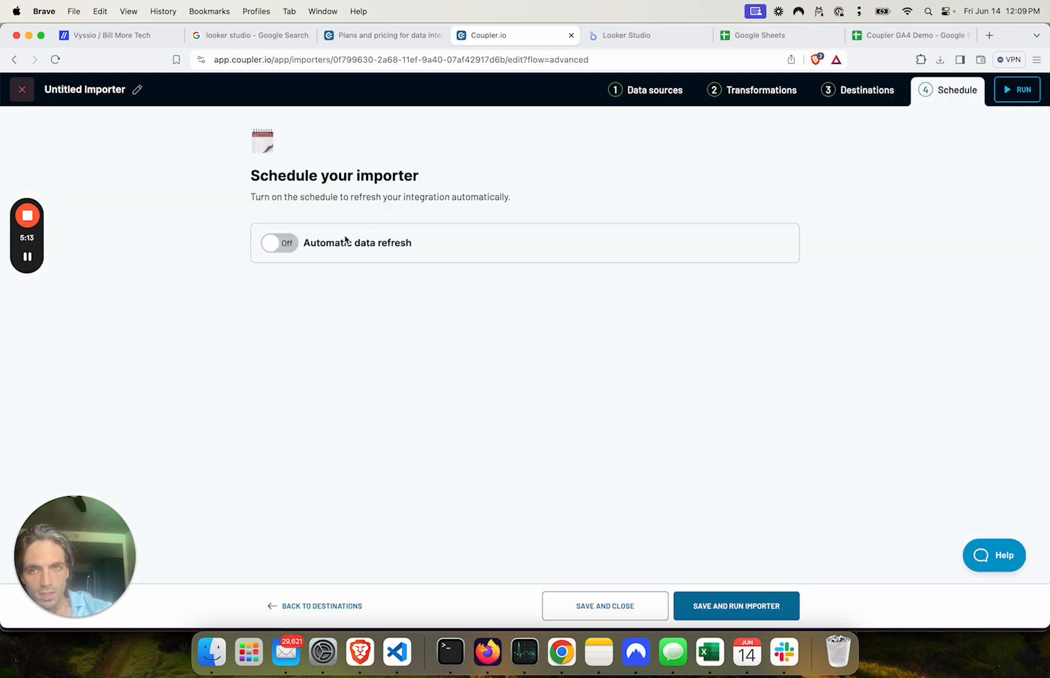
# Turn on automatic data refresh, look through the interval options, and turn the refresh off again
pyautogui.click(280, 243)
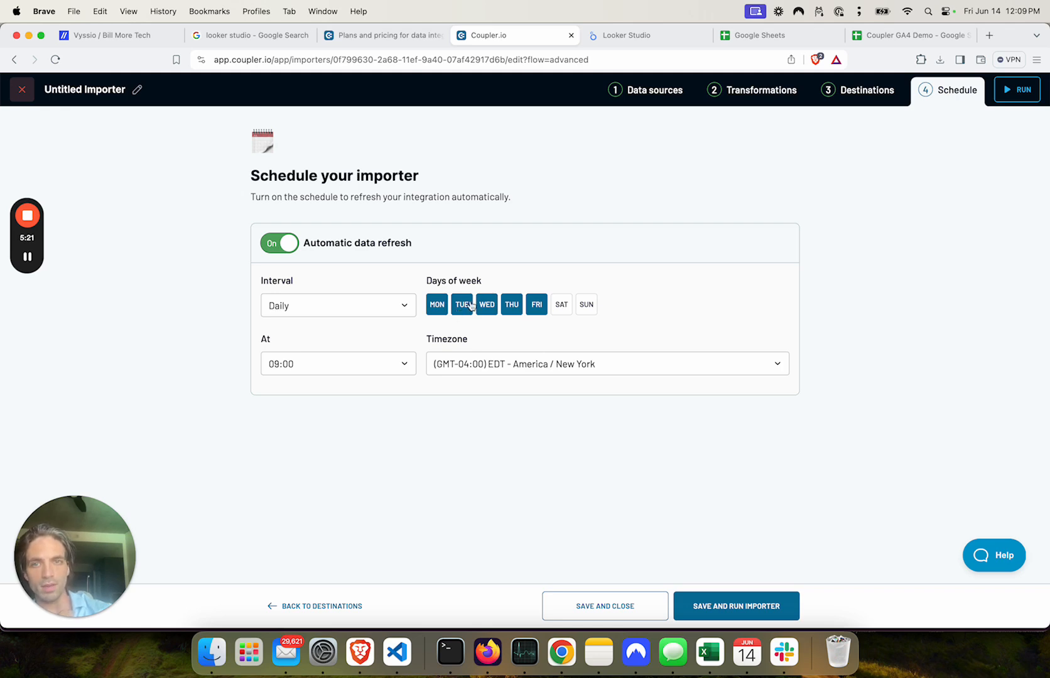
pyautogui.click(381, 307)
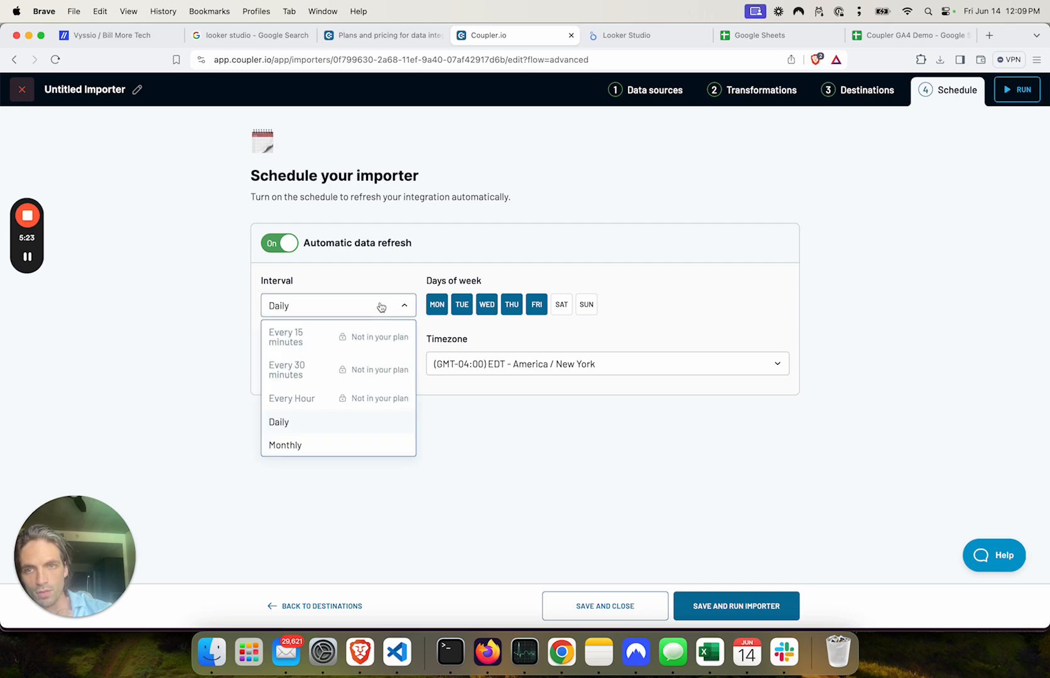
pyautogui.click(723, 492)
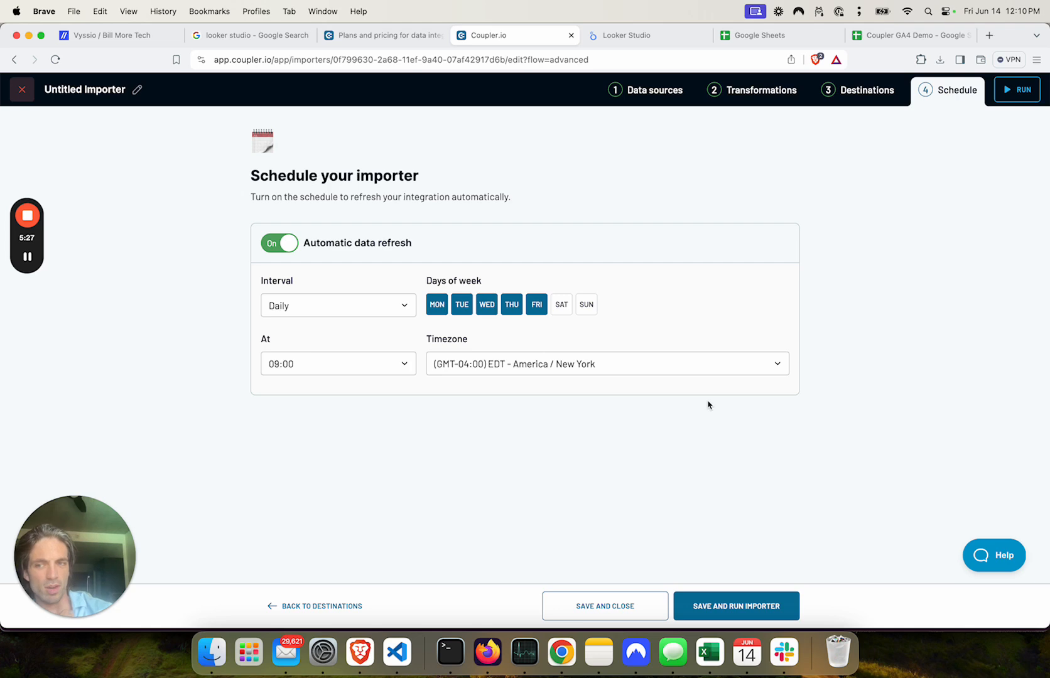
pyautogui.click(281, 256)
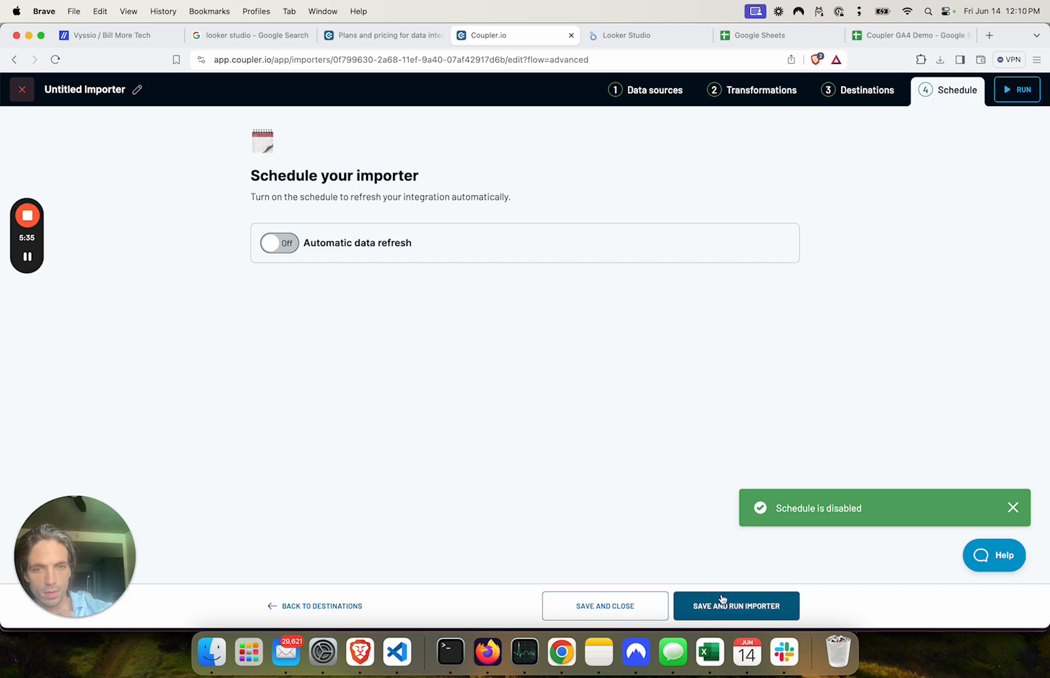
# Save and run the importer, and move the Coupler GA4 Demo browser tab beside the importer's tab
pyautogui.click(636, 604)
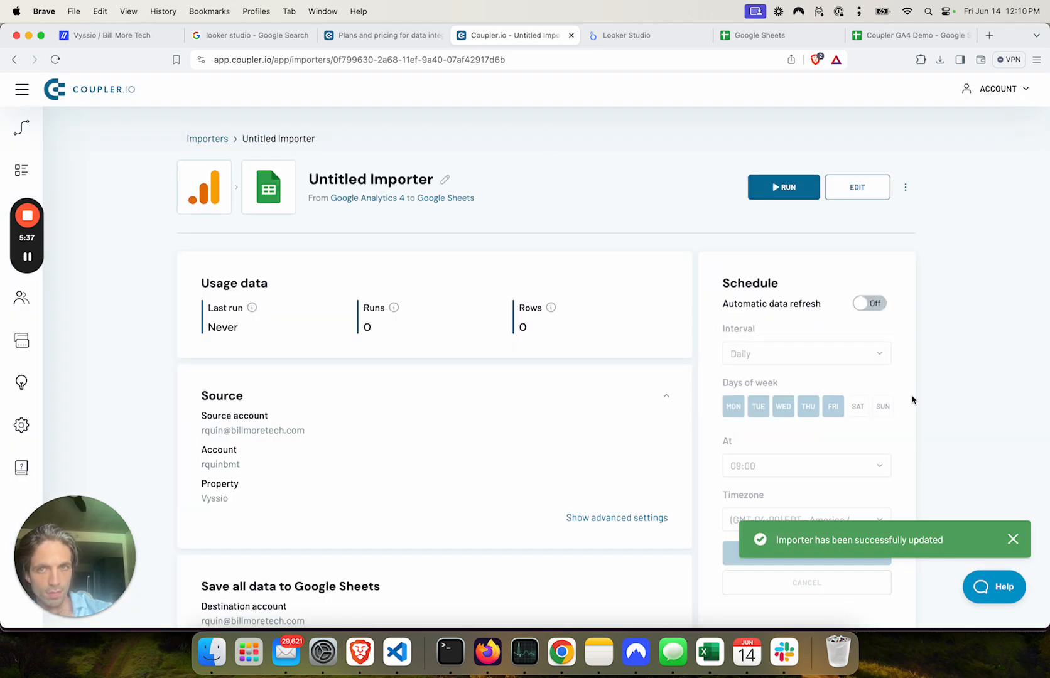
pyautogui.click(772, 196)
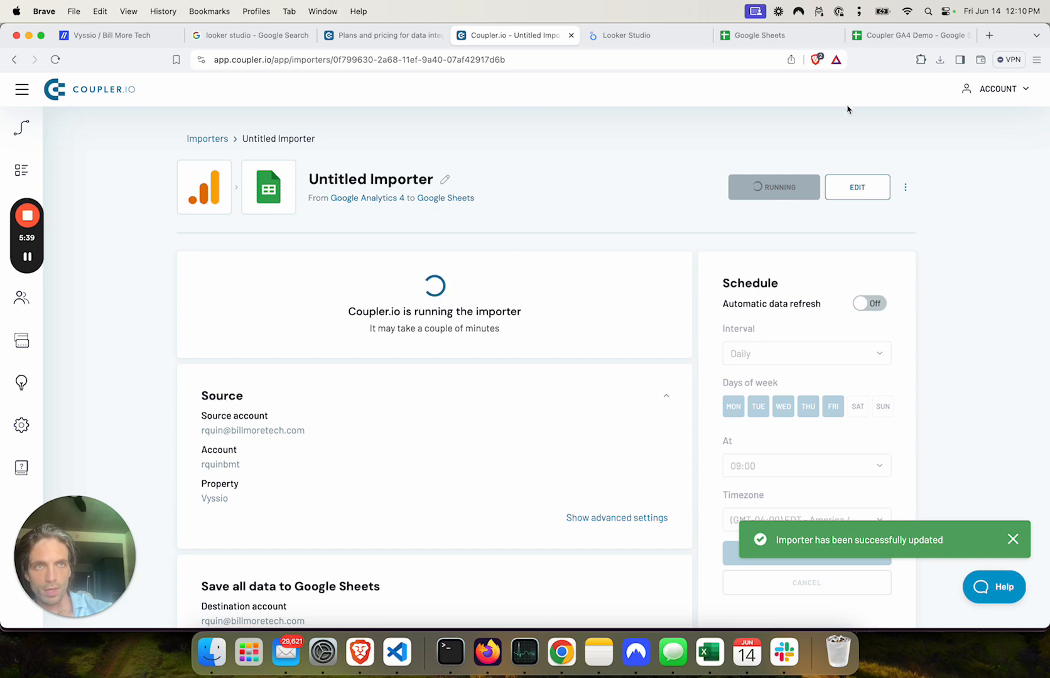
pyautogui.moveTo(910, 35); pyautogui.dragTo(680, 47)
pyautogui.click(516, 44)
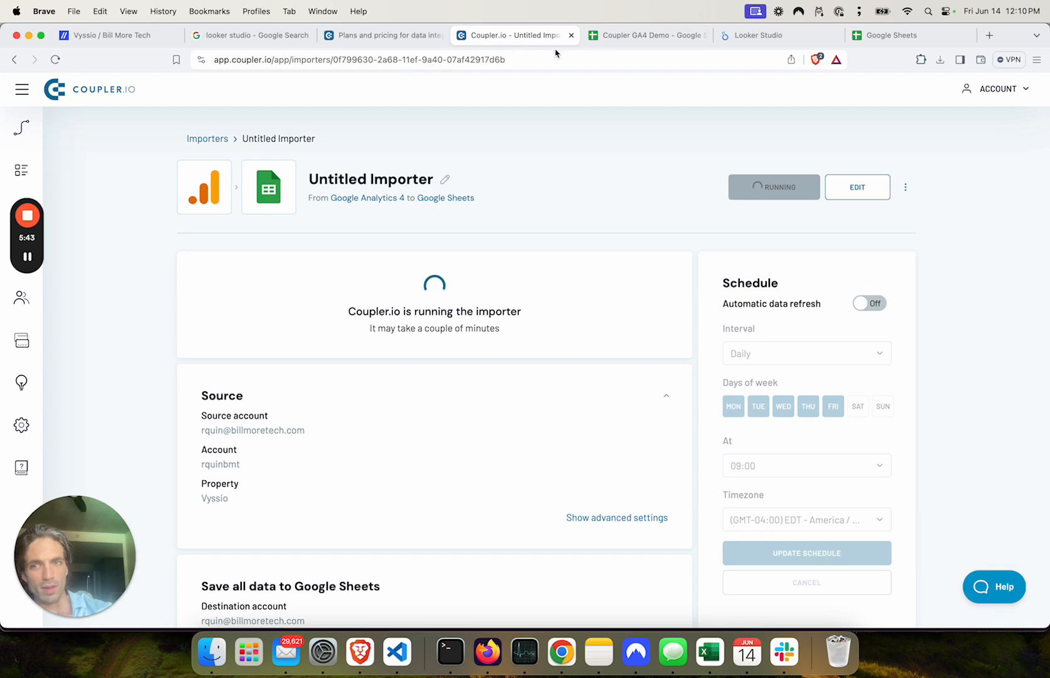
# Check the Coupler GA4 Demo spreadsheet for the imported data and return to the importer
pyautogui.moveTo(2, 238)
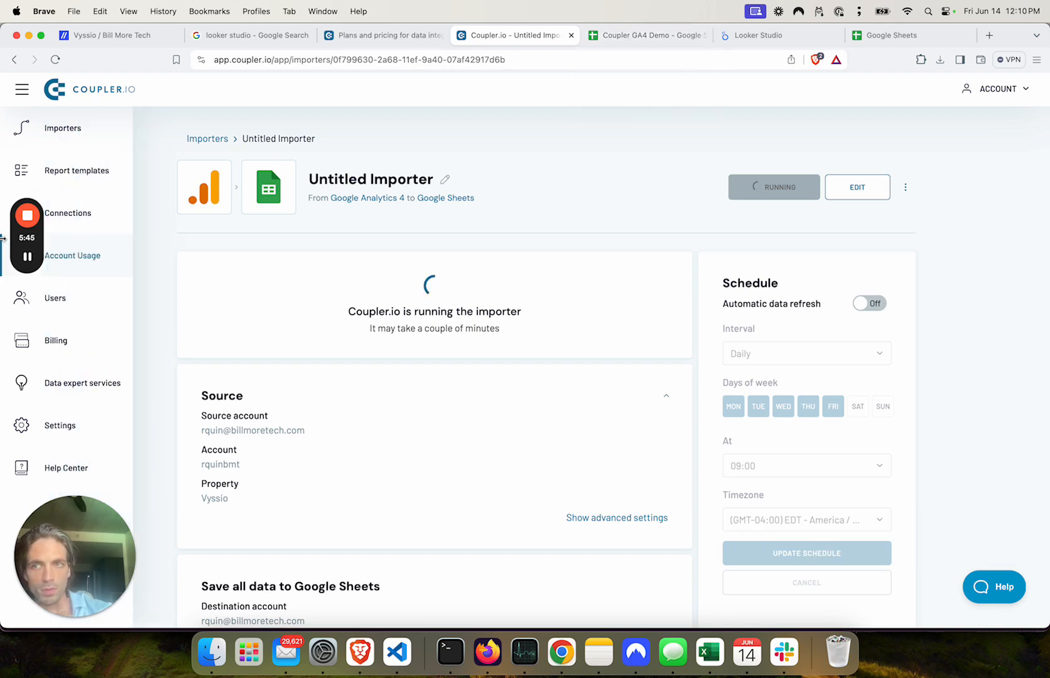
pyautogui.click(657, 36)
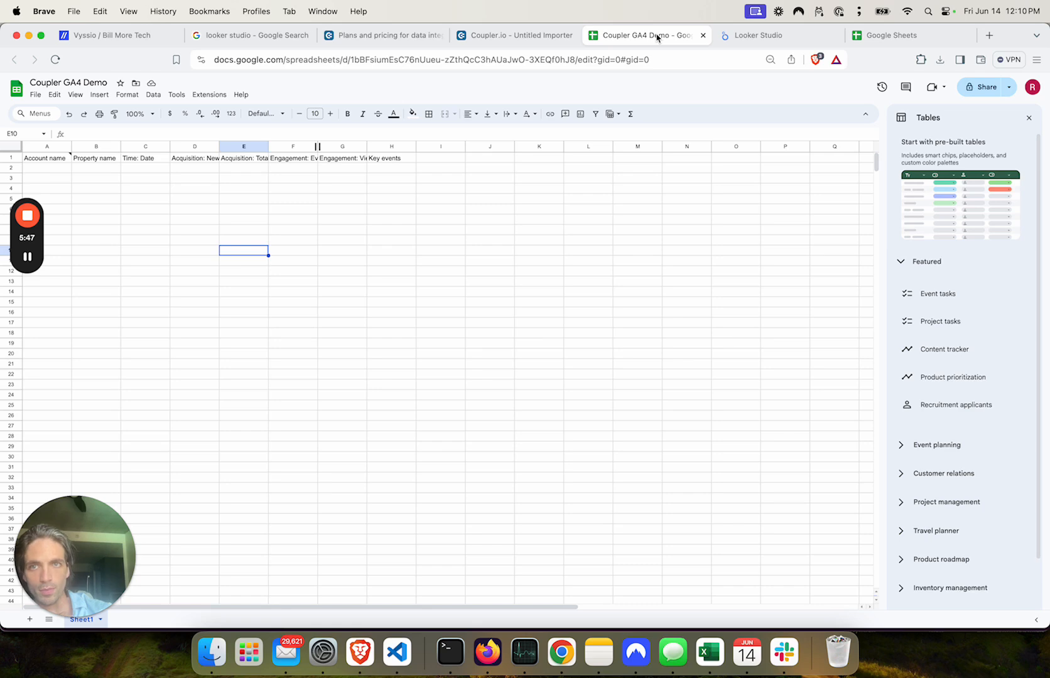
pyautogui.click(506, 37)
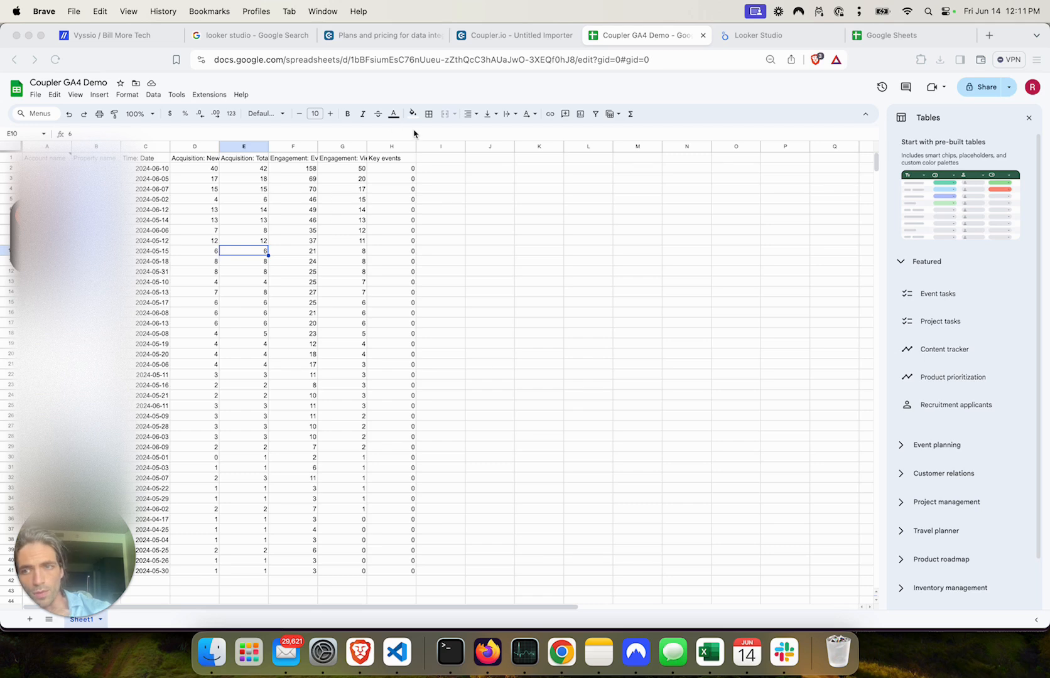
pyautogui.click(521, 44)
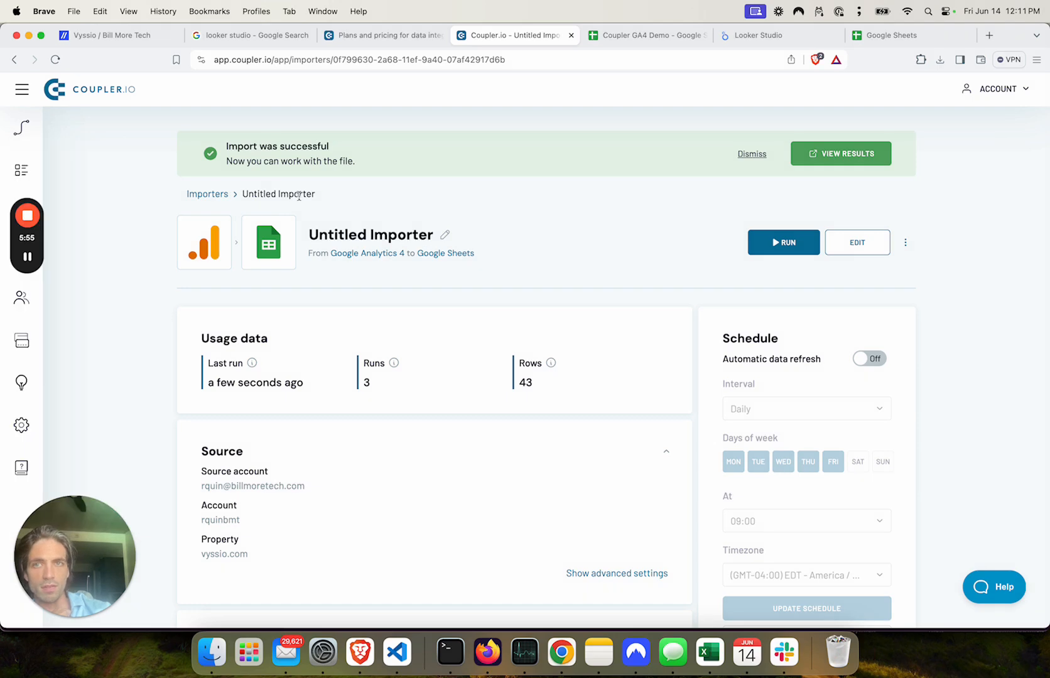
# Rename the importer as "YouTube Demo - GA4 Data" and run it again
pyautogui.click(378, 237)
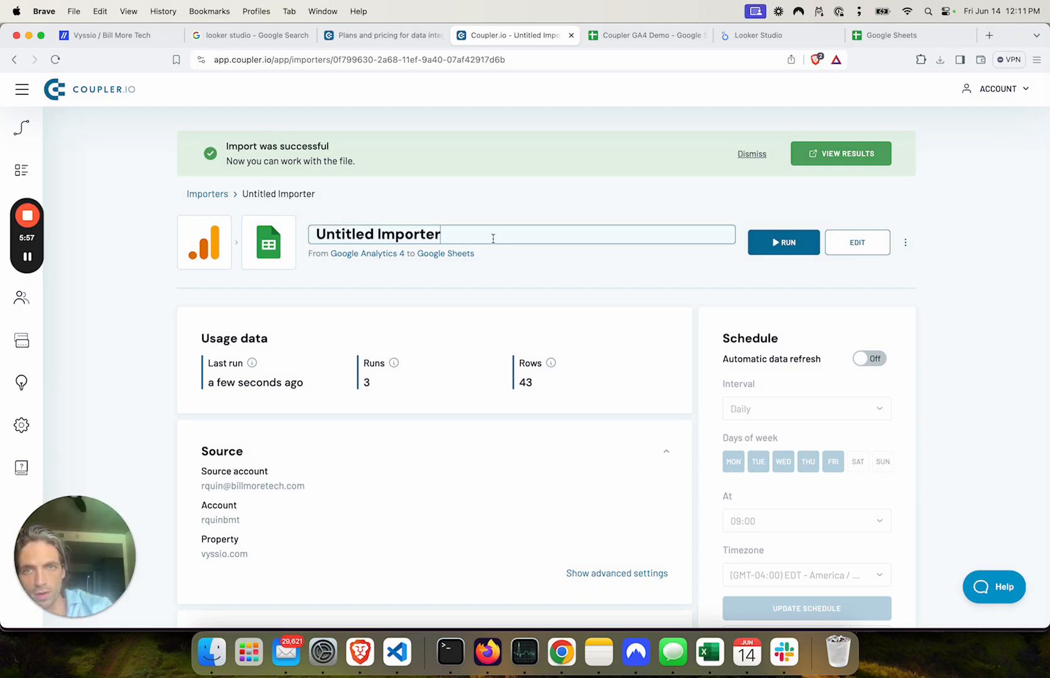
pyautogui.press('super+a')
pyautogui.write('C')
pyautogui.press('BackSpace')
pyautogui.write('GA')
pyautogui.press('BackSpace')
pyautogui.press('BackSpace')
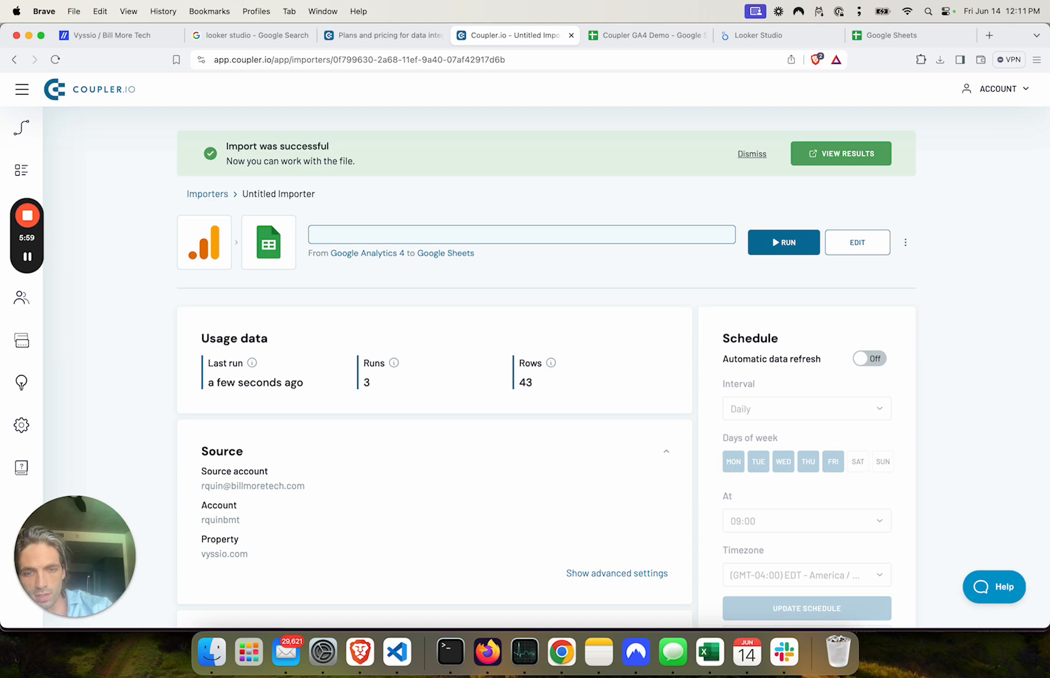
pyautogui.write('YoutTub')
pyautogui.press('BackSpace')
pyautogui.press('BackSpace')
pyautogui.press('BackSpace')
pyautogui.press('BackSpace')
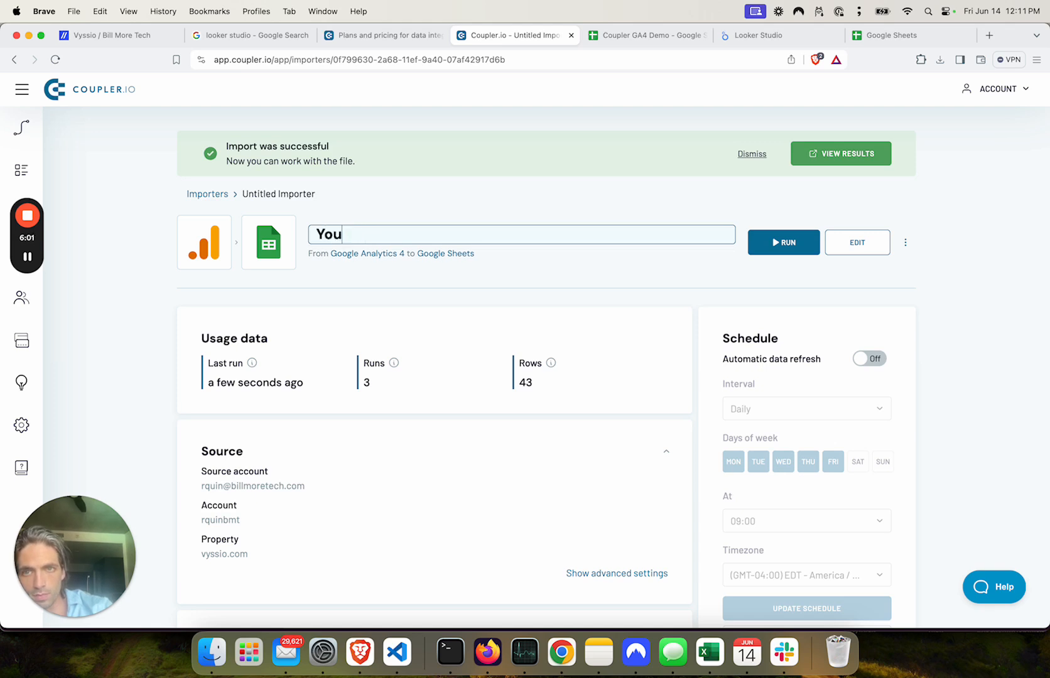
pyautogui.write('Tube Demo - GA4 Data')
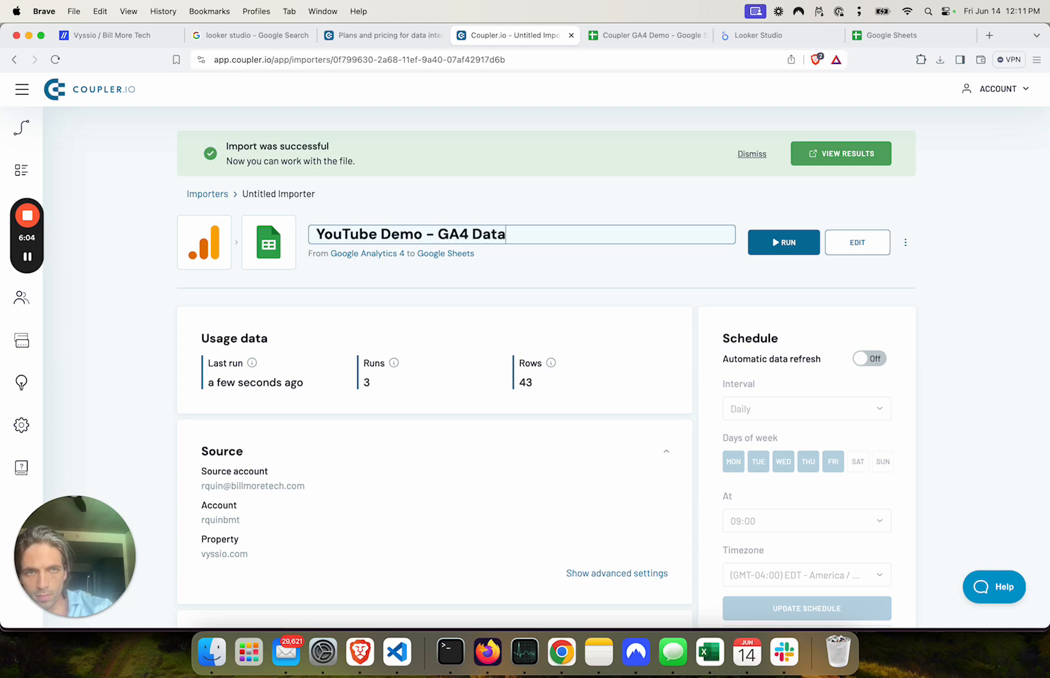
pyautogui.press('Return')
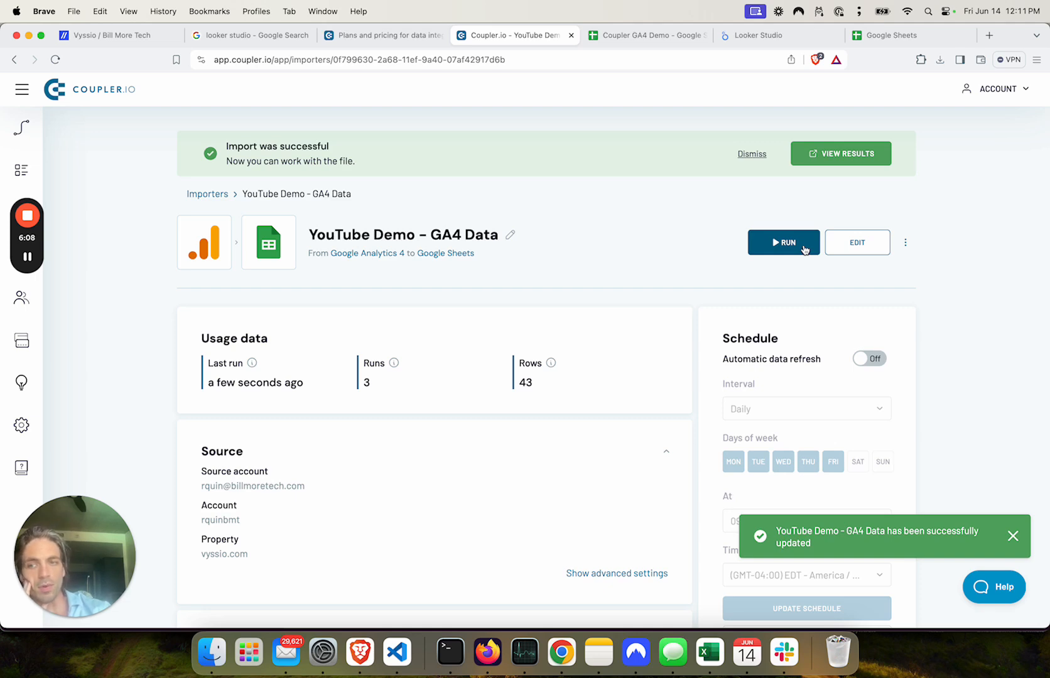
pyautogui.click(804, 246)
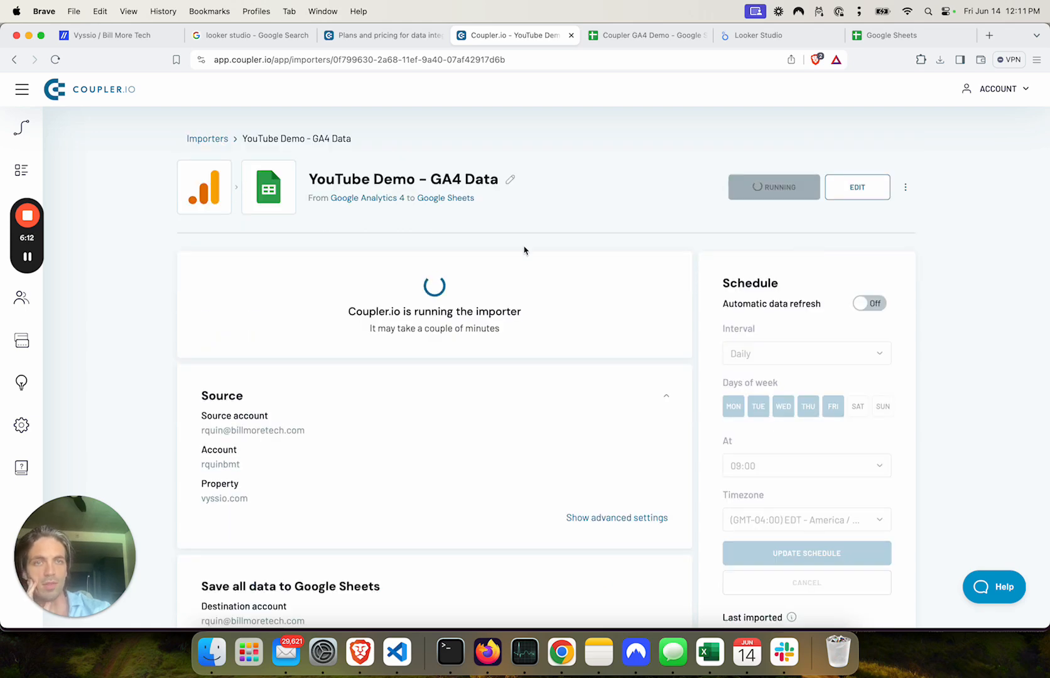
pyautogui.click(28, 257)
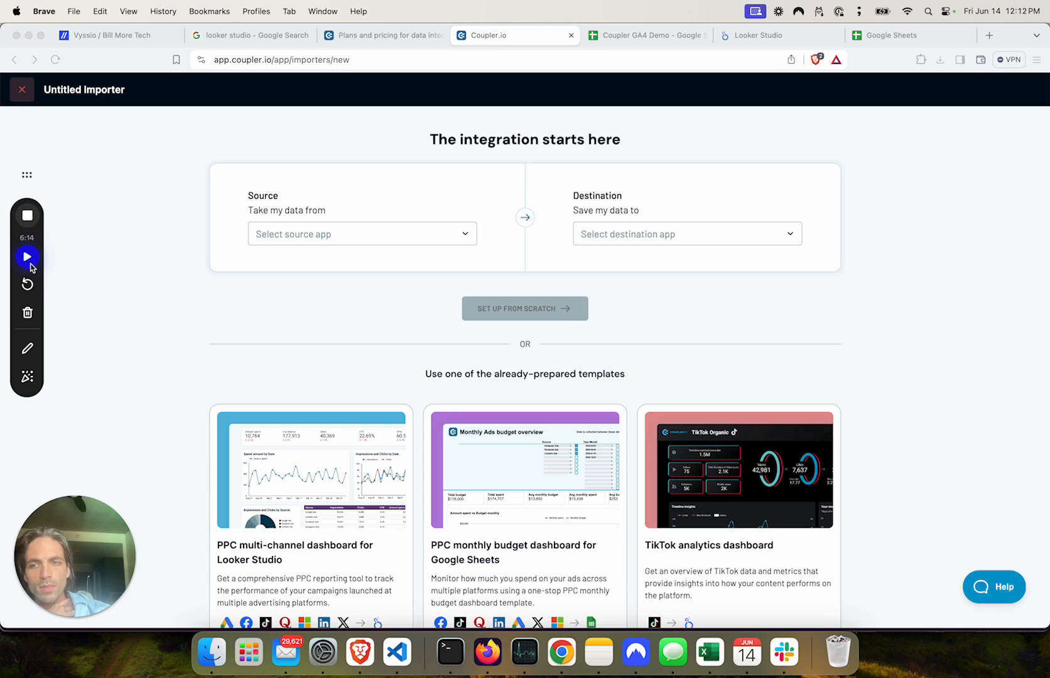
pyautogui.click(28, 261)
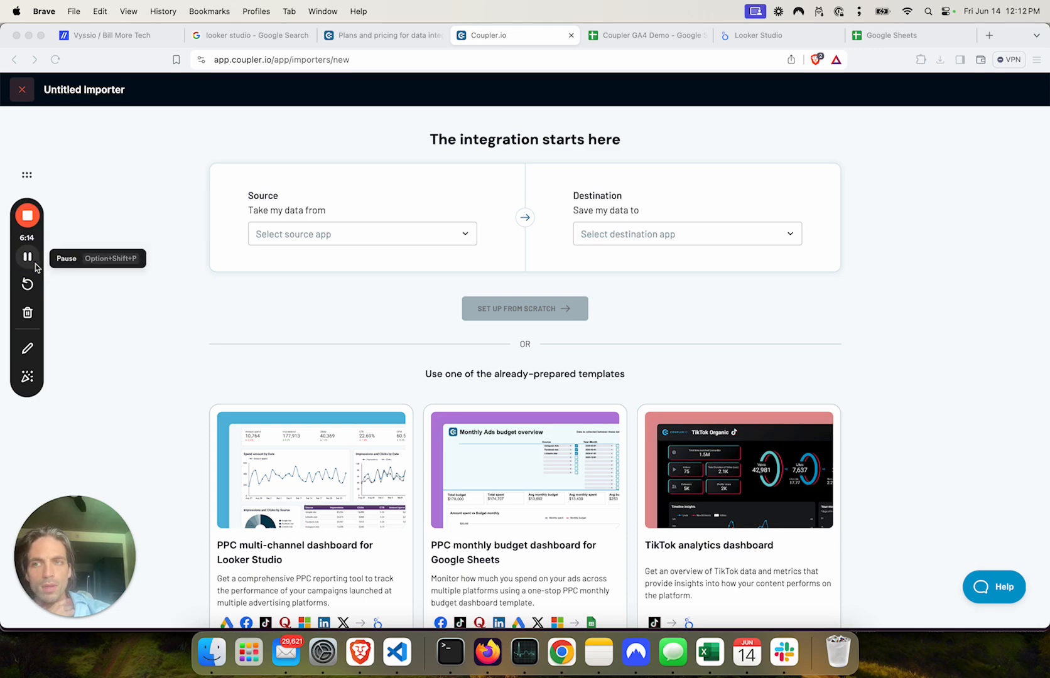
# Choose YouTube as the new importer's source and Google Sheets as its destination, and start the setup from scratch
pyautogui.click(322, 236)
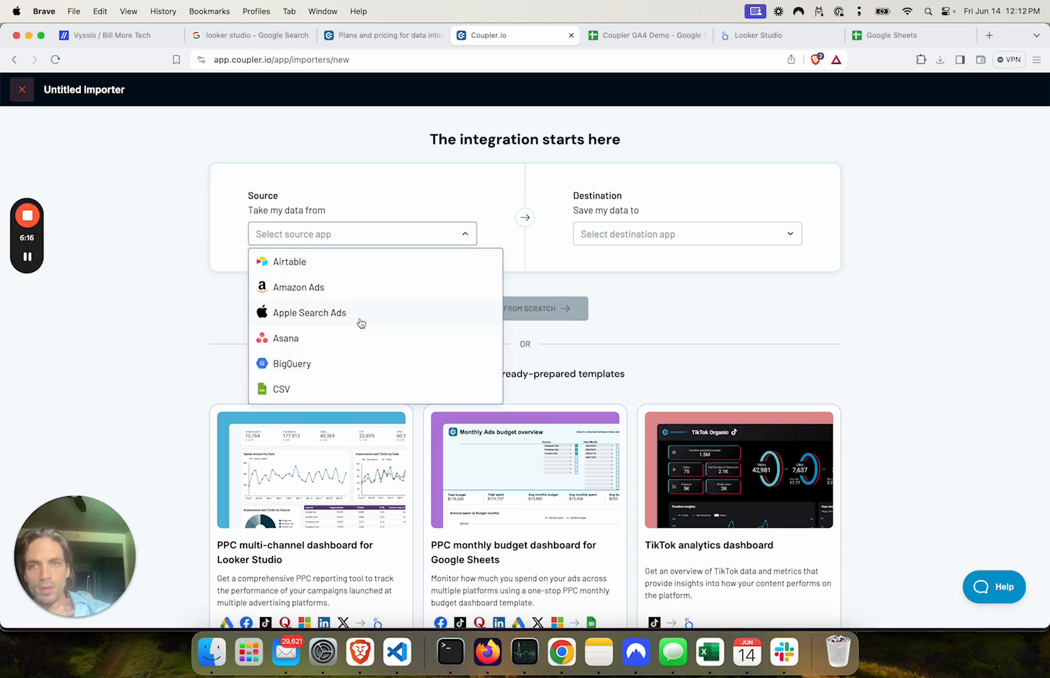
pyautogui.scroll(-2, 361, 322)
pyautogui.write('you')
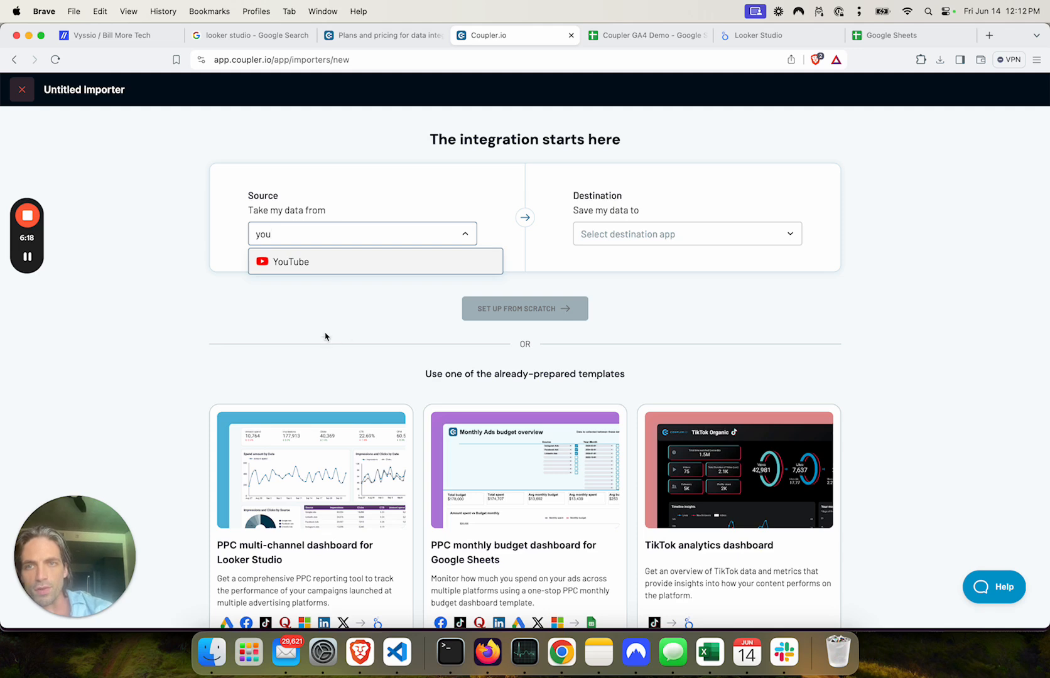
pyautogui.click(337, 270)
pyautogui.click(651, 239)
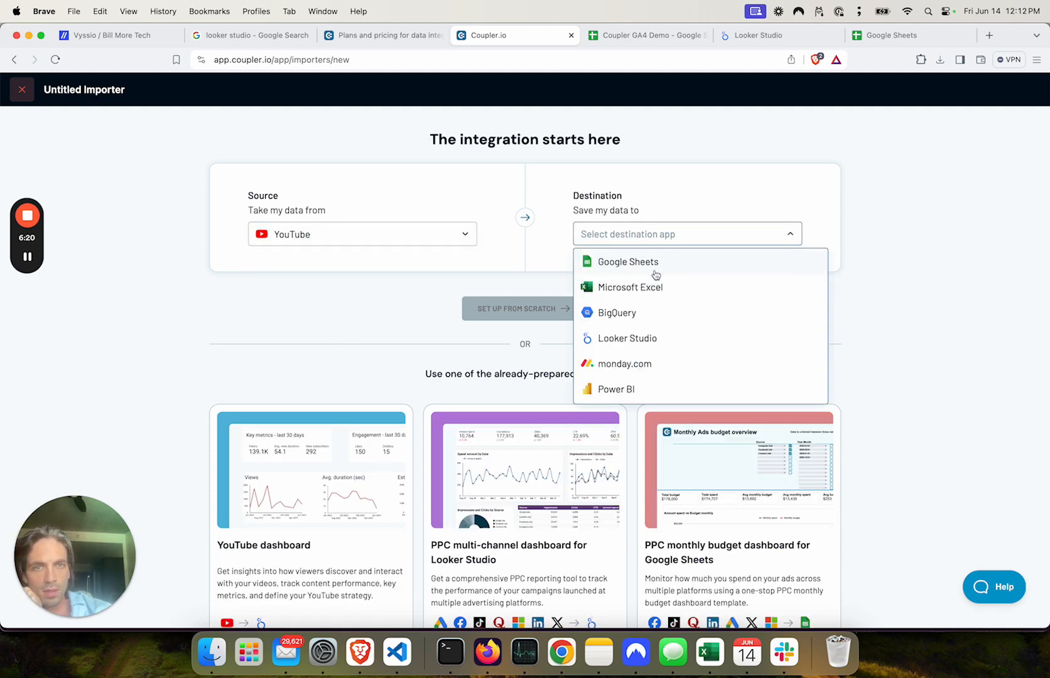
pyautogui.click(653, 264)
pyautogui.click(523, 309)
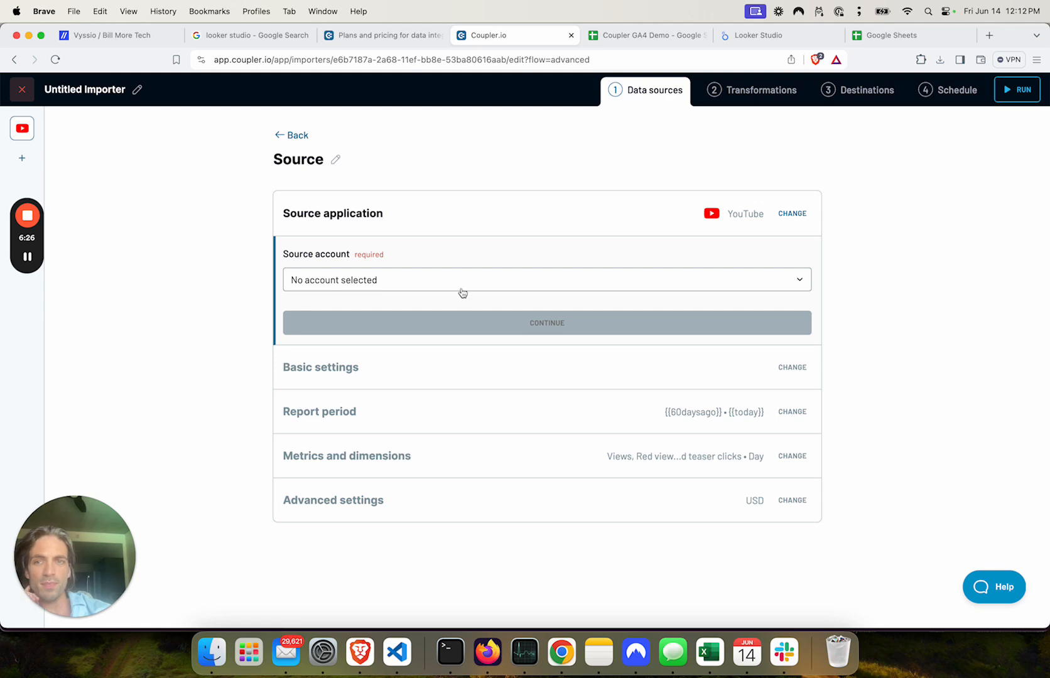
pyautogui.click(27, 256)
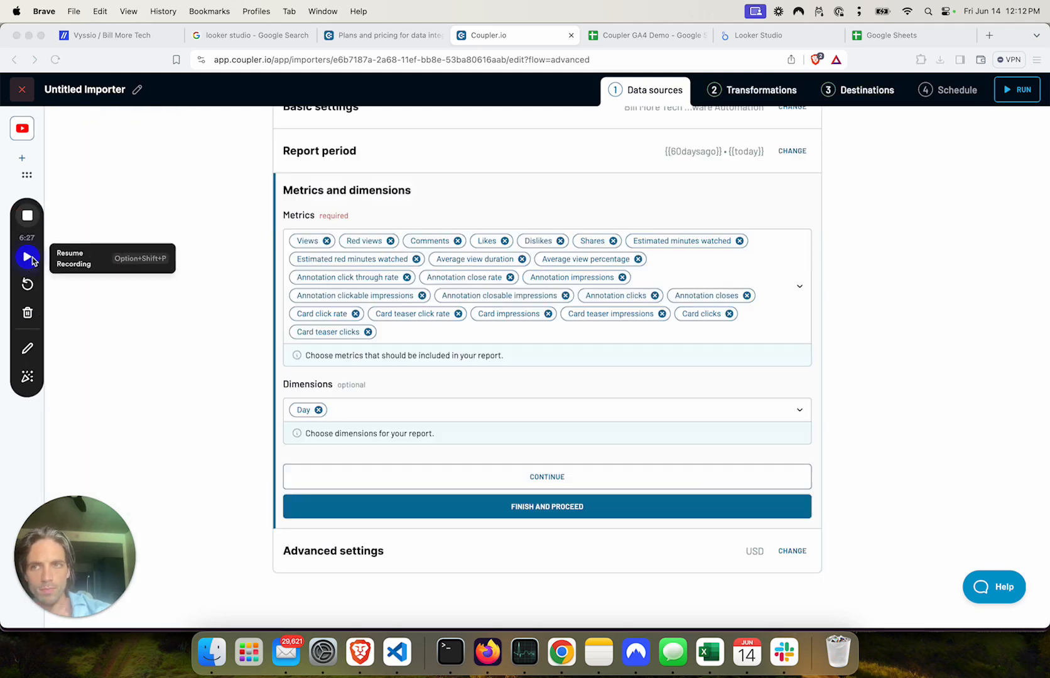
pyautogui.click(27, 257)
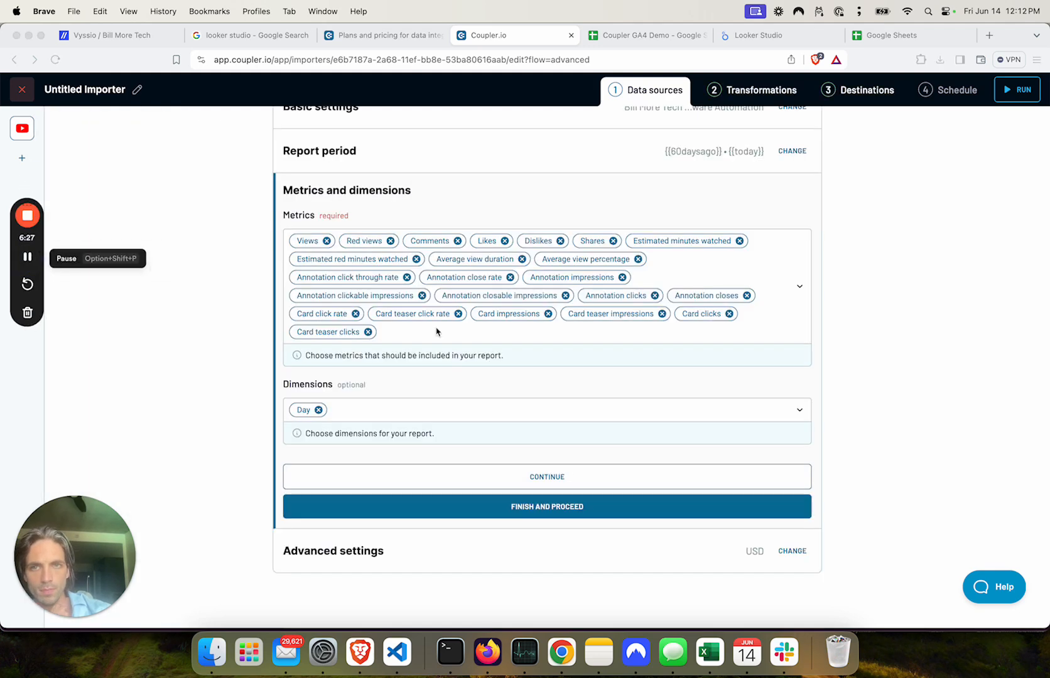
# Look through the available metrics and dimensions for the YouTube source without changing the selection
pyautogui.click(476, 333)
pyautogui.scroll(-10, 490, 387)
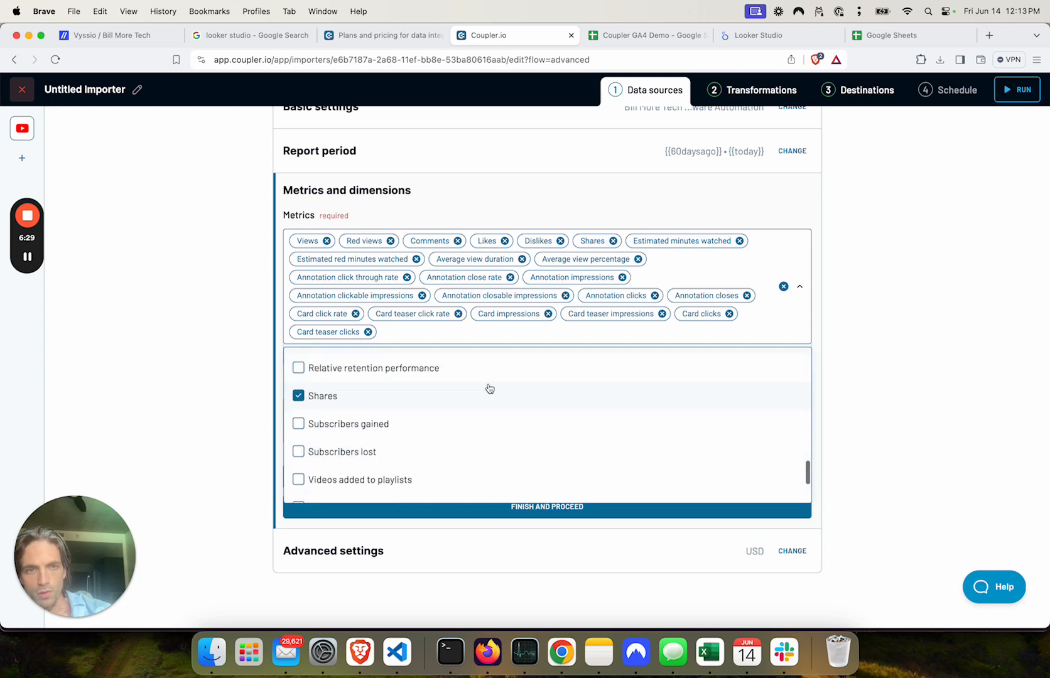
pyautogui.click(1034, 349)
pyautogui.click(508, 408)
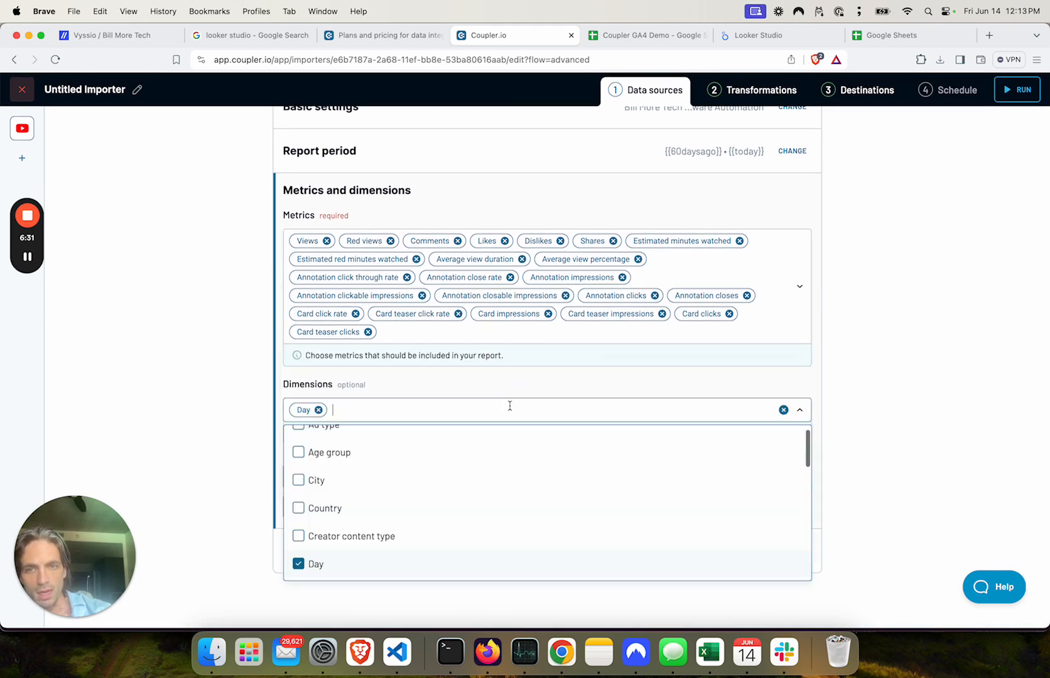
pyautogui.scroll(-10, 472, 515)
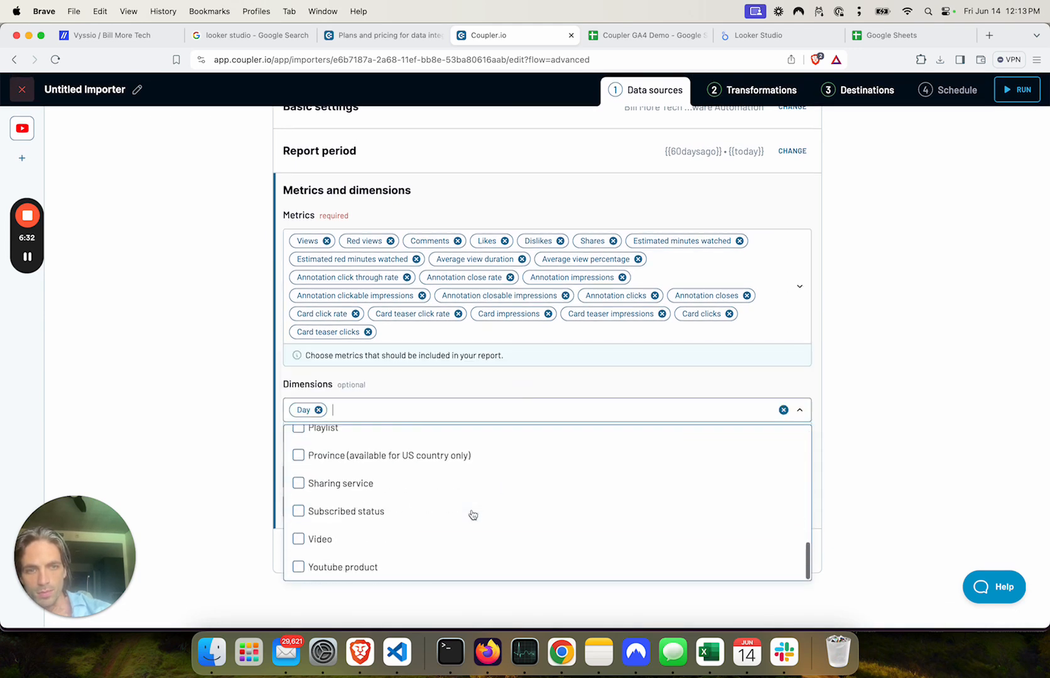
pyautogui.click(949, 362)
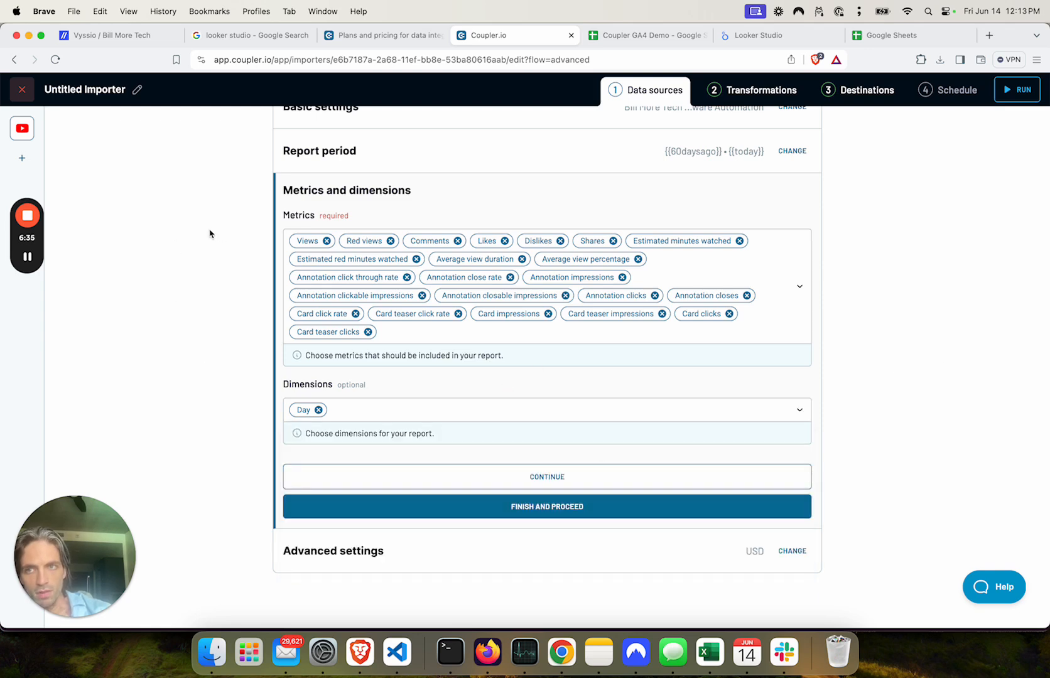
pyautogui.click(25, 264)
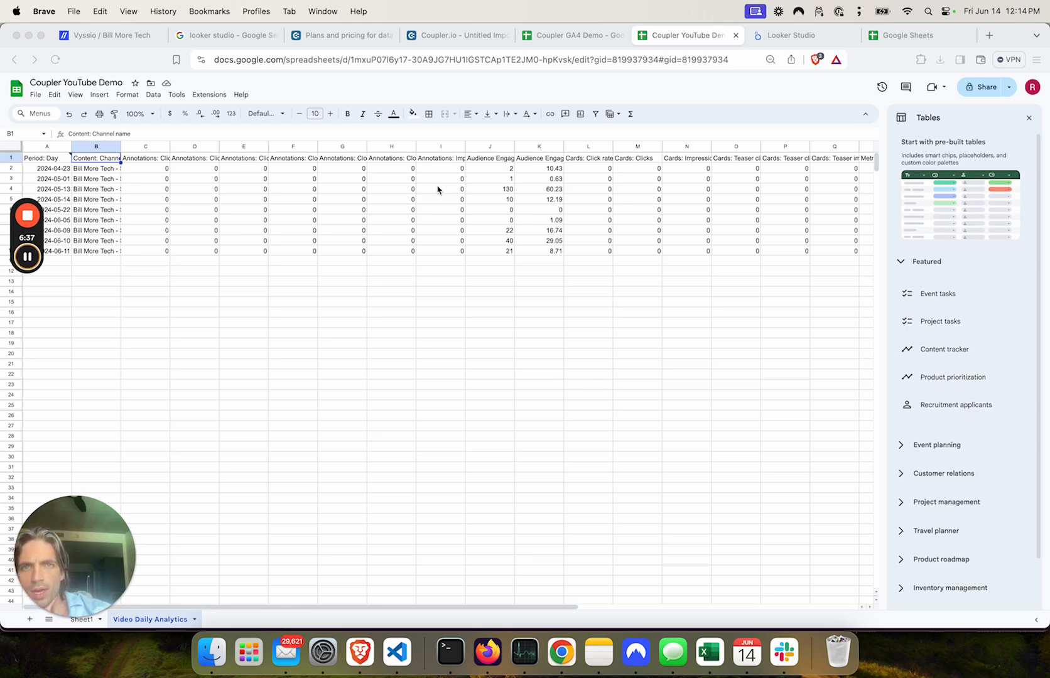
# Examine the imported rows and column headers across the Video Daily Analytics sheet of the Coupler YouTube Demo spreadsheet
pyautogui.click(154, 250)
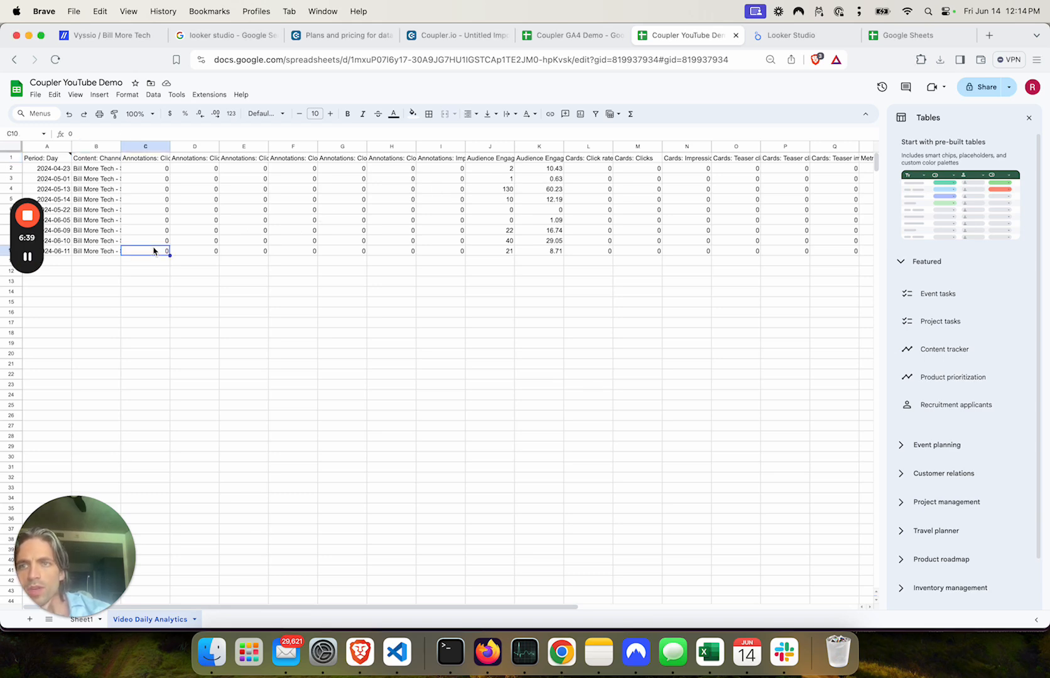
pyautogui.press('super+Up')
pyautogui.press('Down')
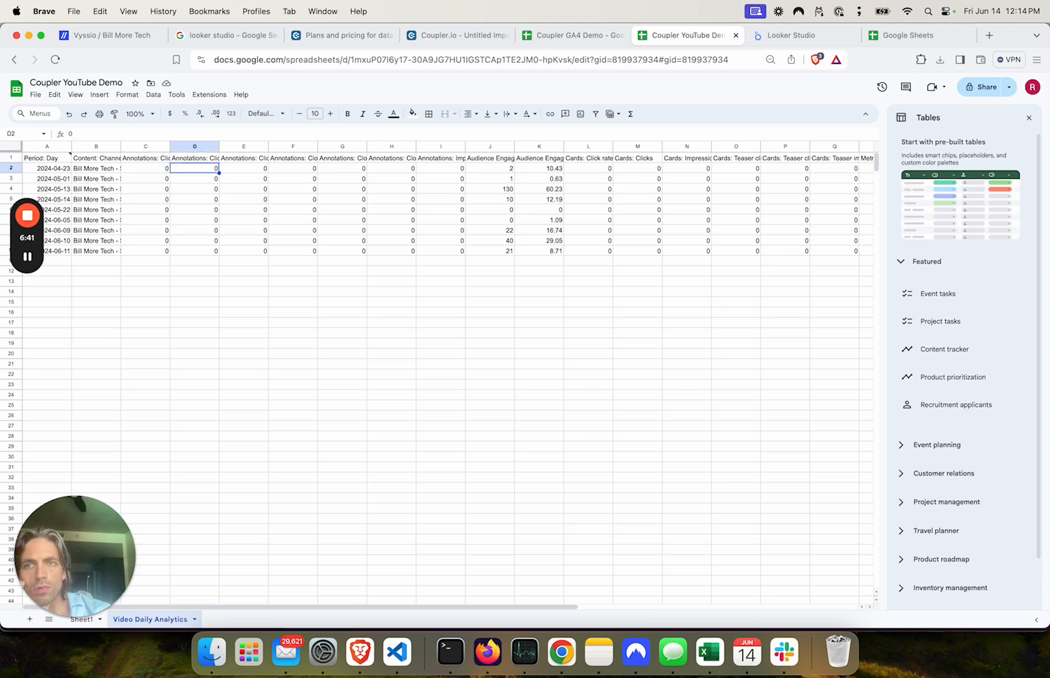
pyautogui.press('super+Right')
pyautogui.press('super+Left')
pyautogui.press('Up')
pyautogui.press('super+Right')
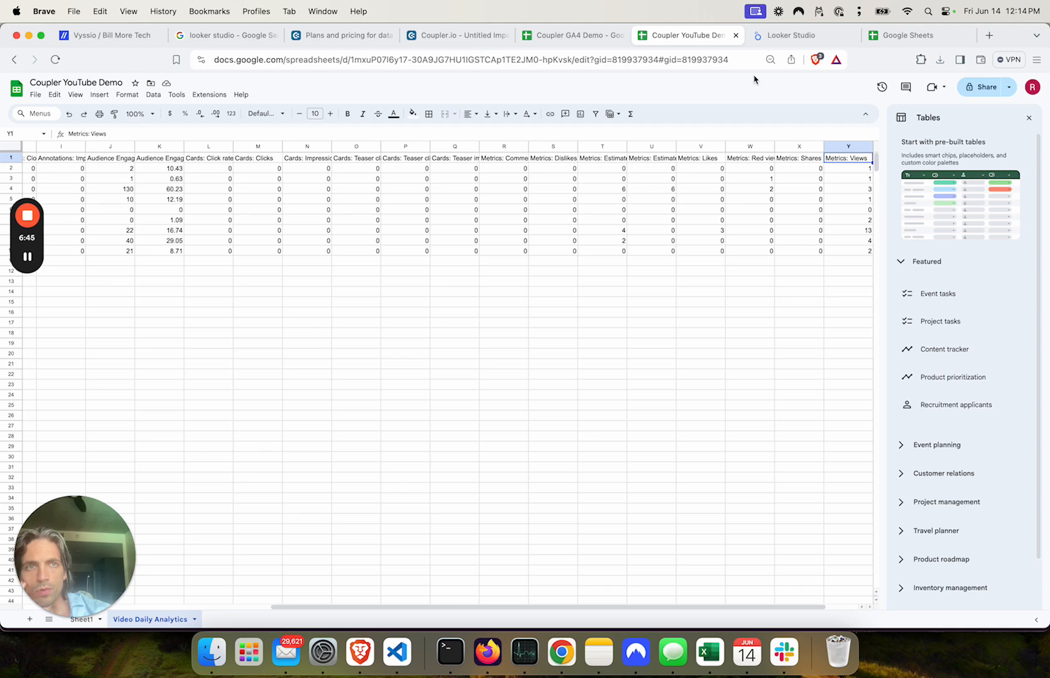
# Switch to Looker Studio and create a blank report
pyautogui.click(805, 36)
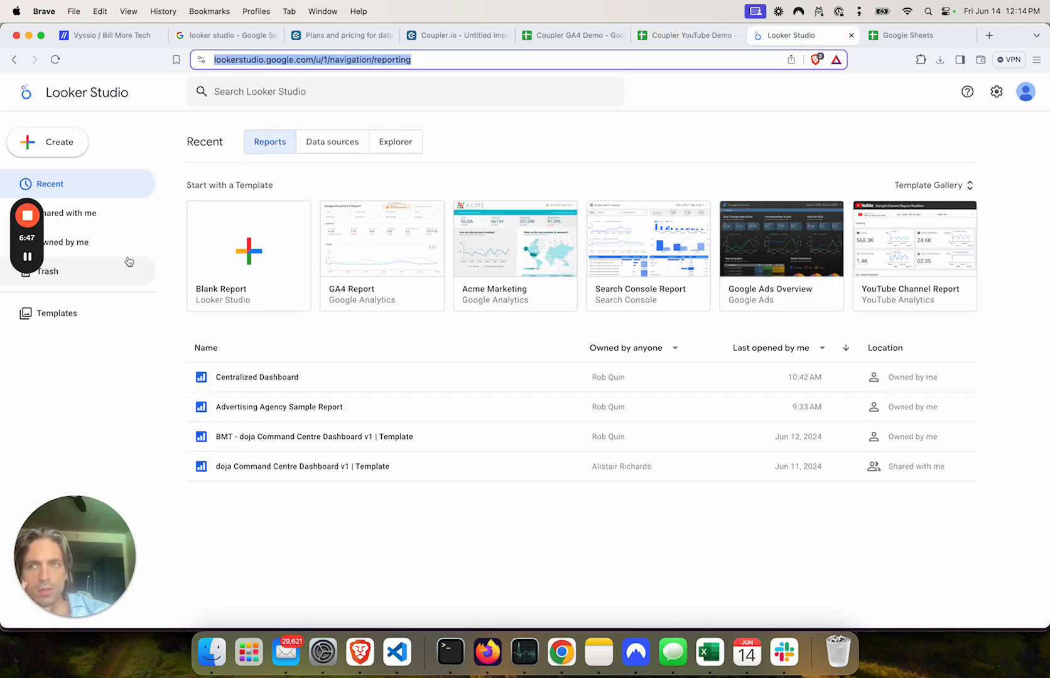
pyautogui.click(28, 260)
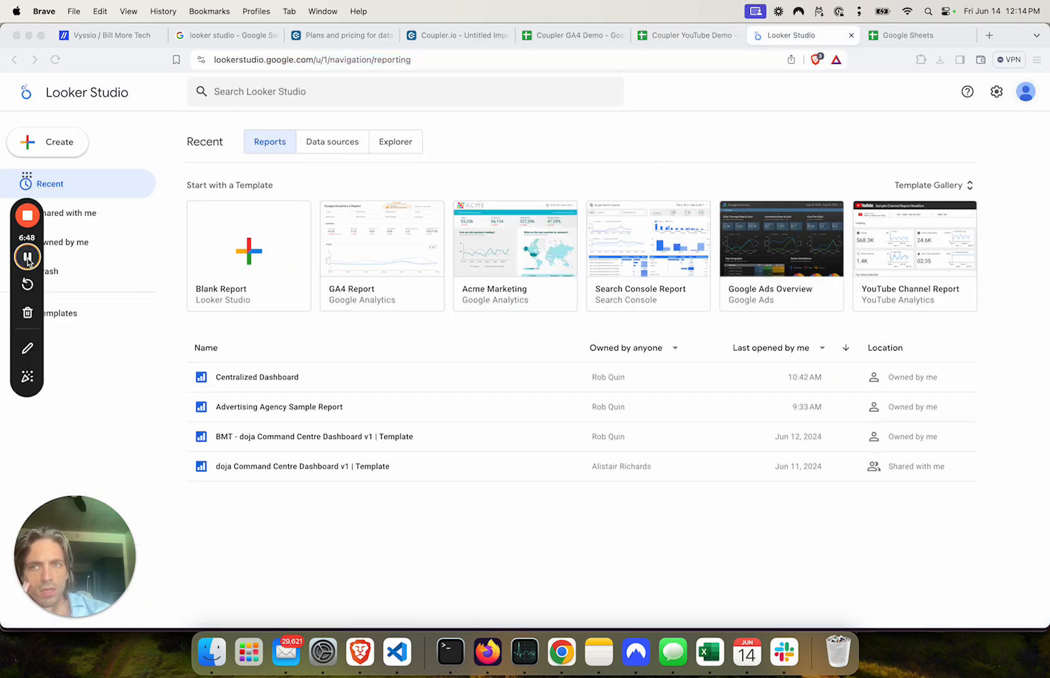
pyautogui.click(264, 253)
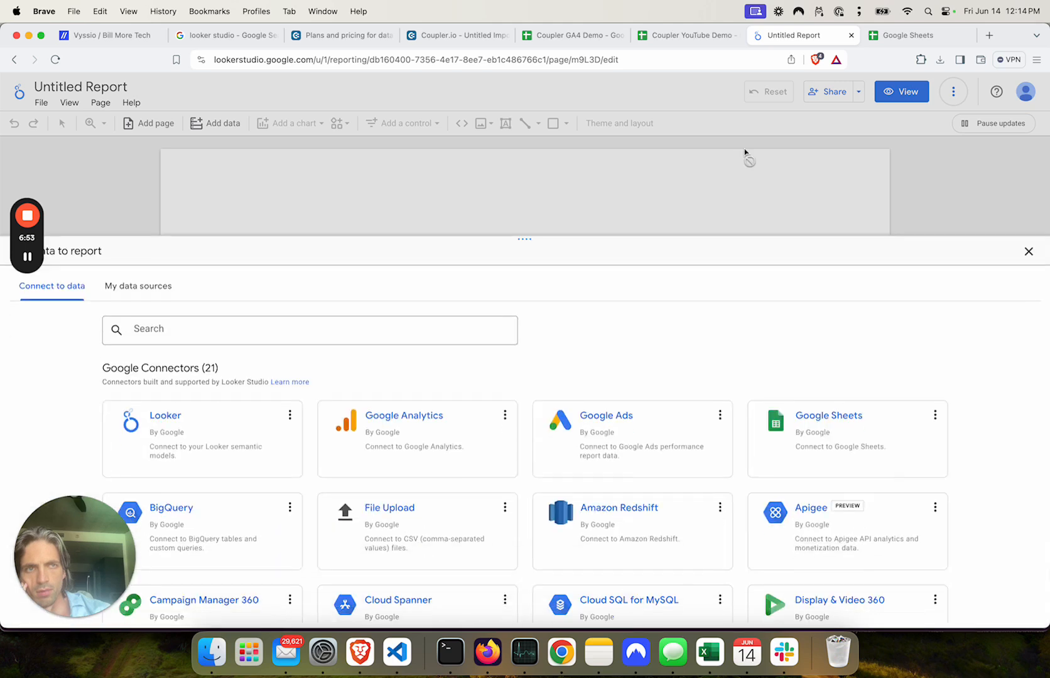
# View the existing data sources, and search the connectors for "sheet" to open the Google Sheets connector
pyautogui.click(143, 275)
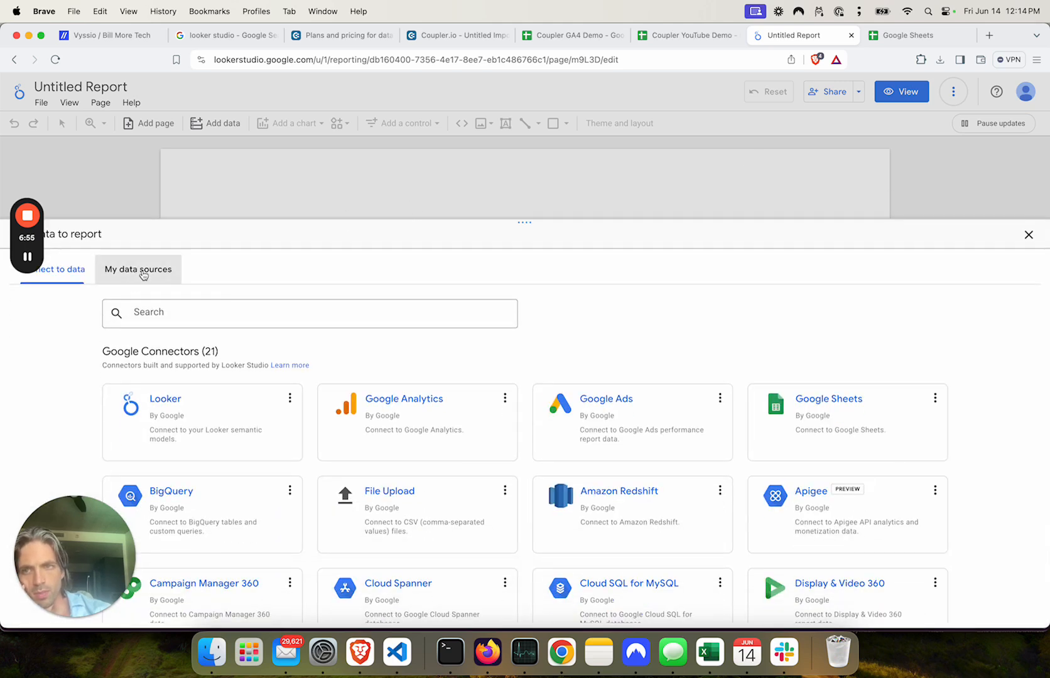
pyautogui.click(70, 278)
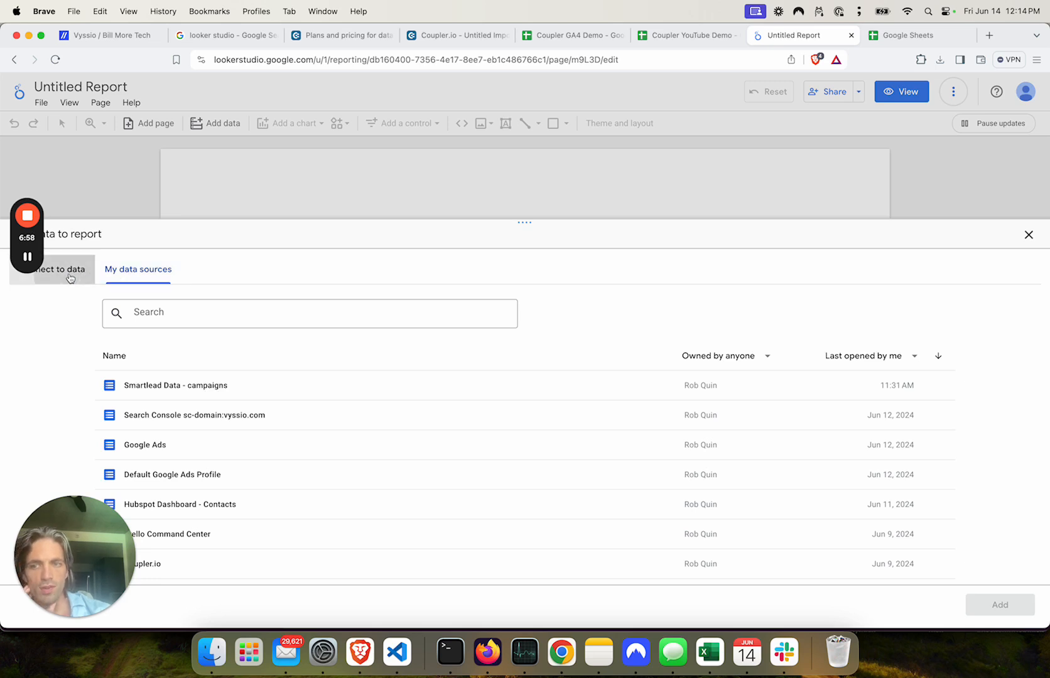
pyautogui.click(310, 317)
pyautogui.write('sheet')
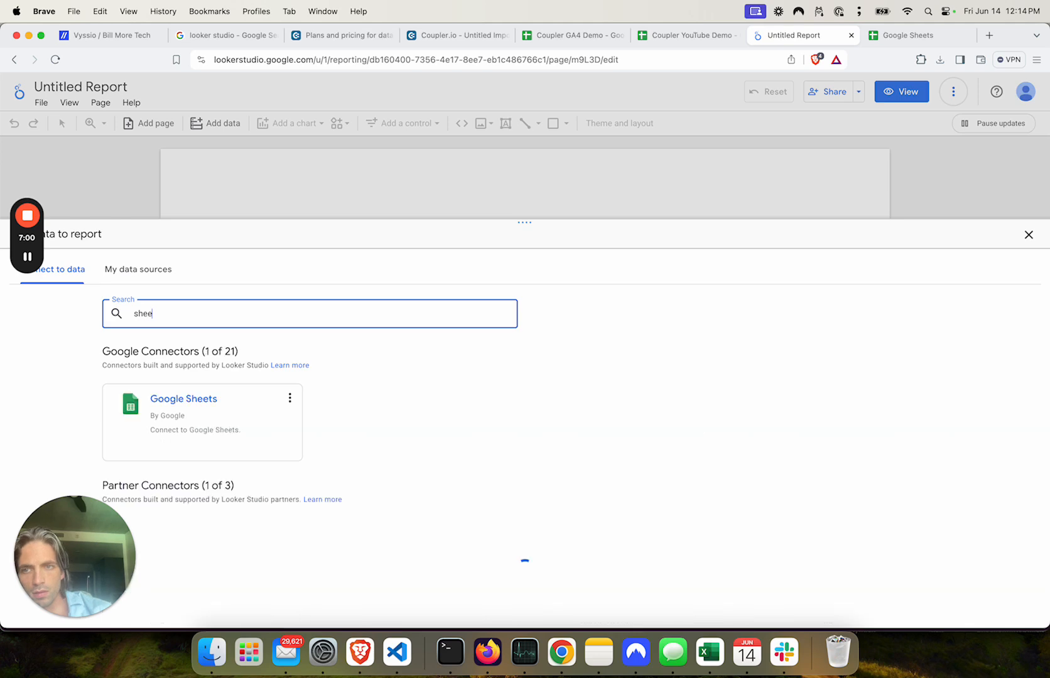
pyautogui.click(270, 401)
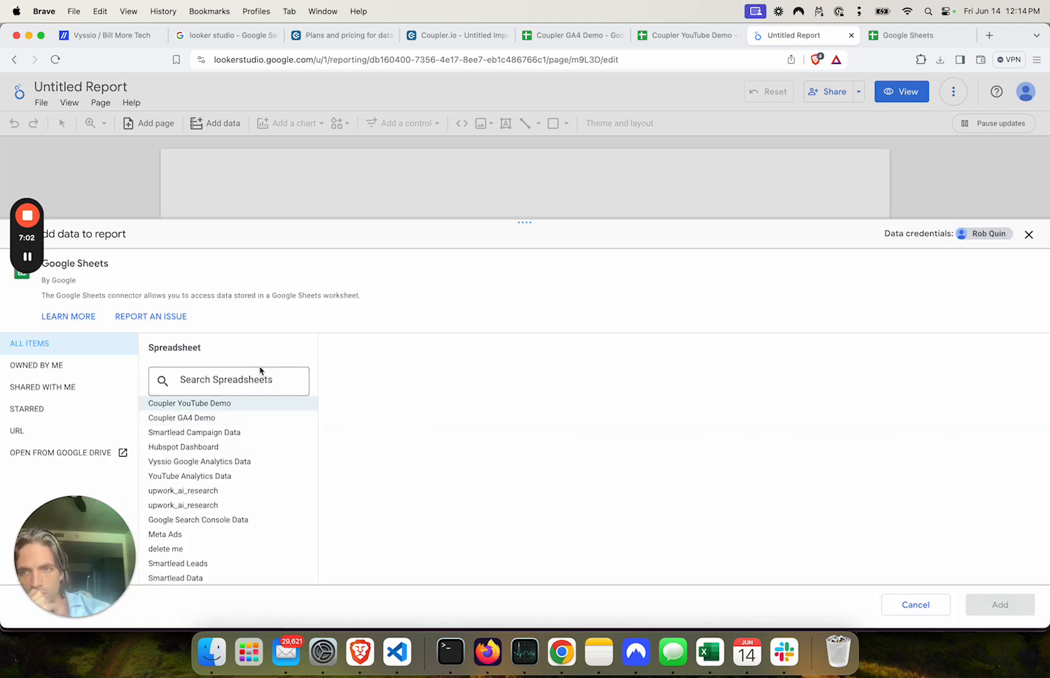
# Add Sheet1 of the Coupler GA4 Demo spreadsheet to the report as its data source
pyautogui.click(221, 418)
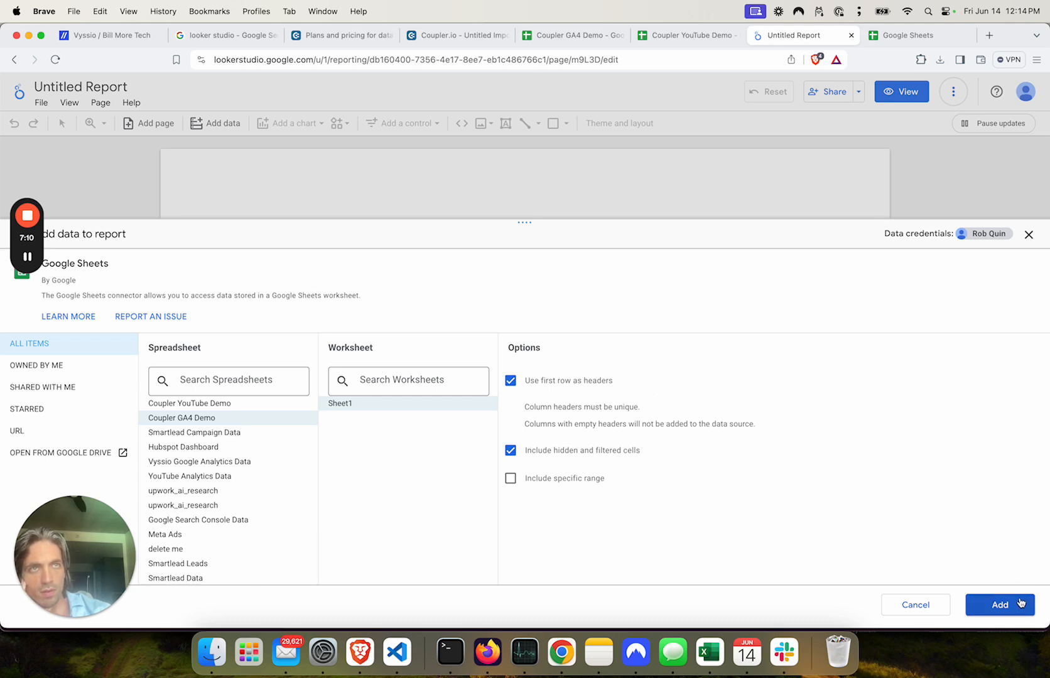
pyautogui.click(1020, 603)
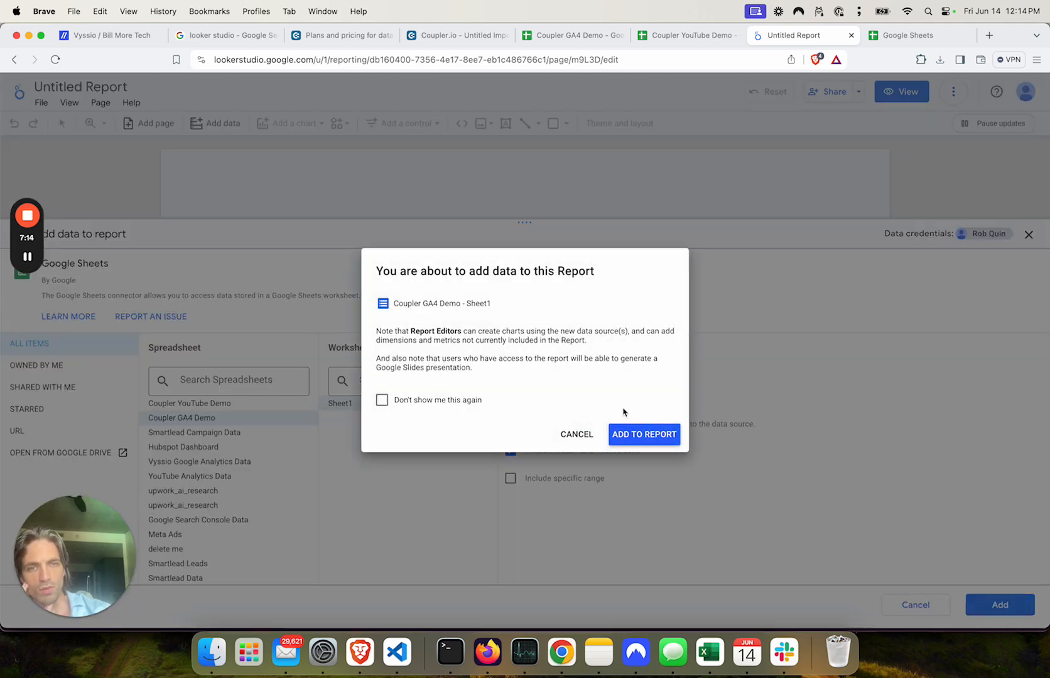
pyautogui.click(636, 431)
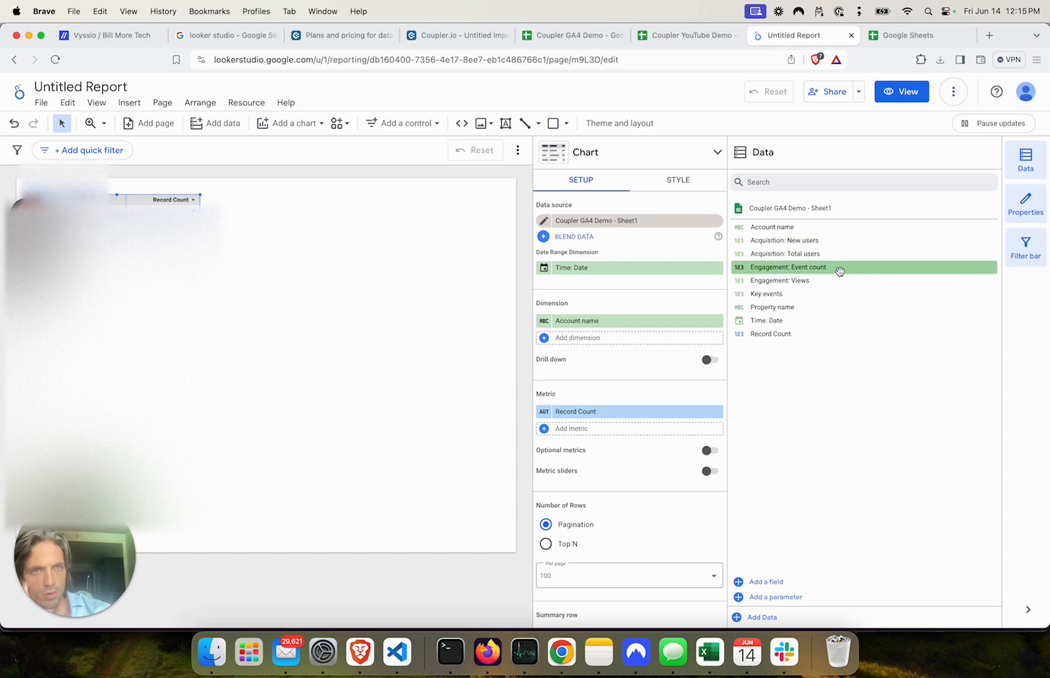
# Compare the Coupler GA4 Demo sheet's column headers with the report's data fields, placing the sheet's browser tab beside the report's
pyautogui.click(593, 38)
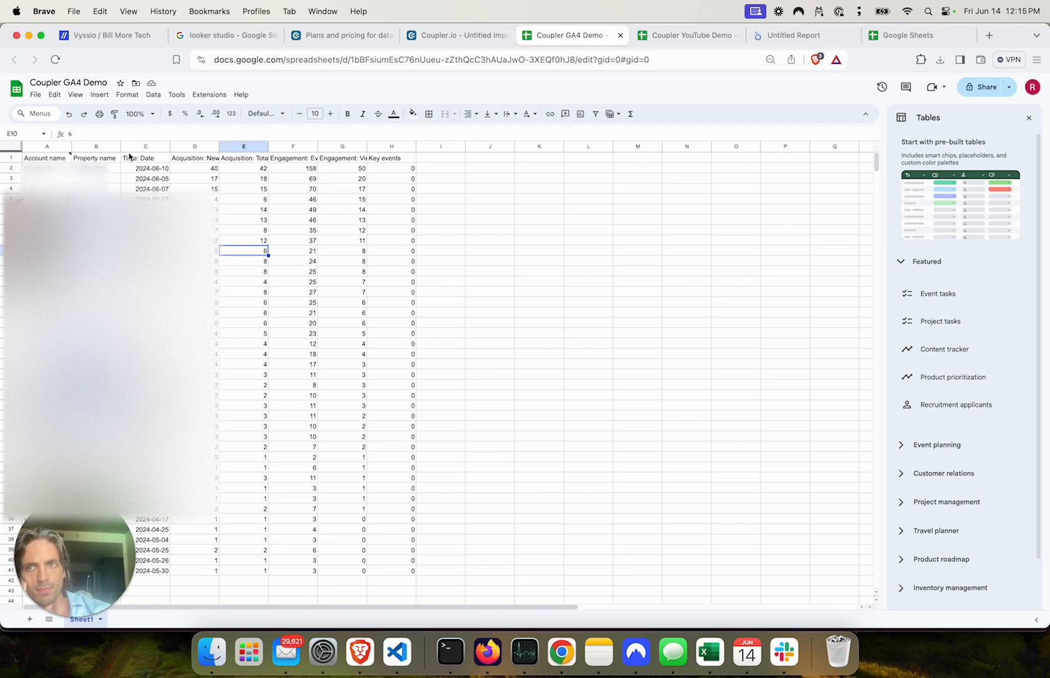
pyautogui.click(130, 158)
pyautogui.press('Right')
pyautogui.press('Right')
pyautogui.press('Right')
pyautogui.press('Right')
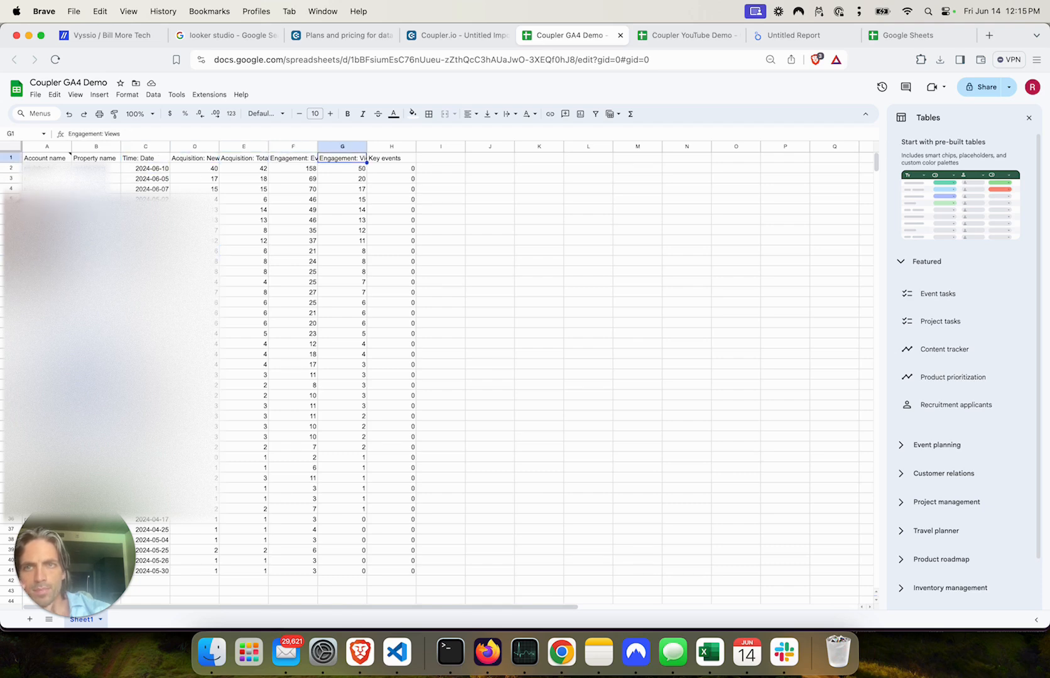
pyautogui.moveTo(558, 38); pyautogui.dragTo(650, 38)
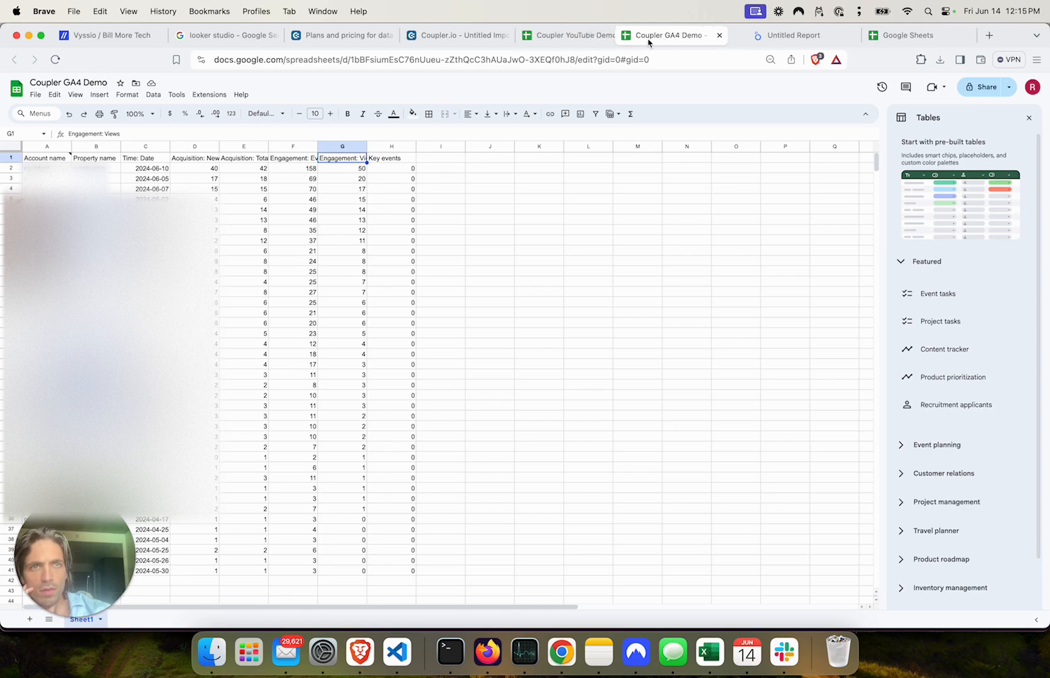
pyautogui.click(799, 36)
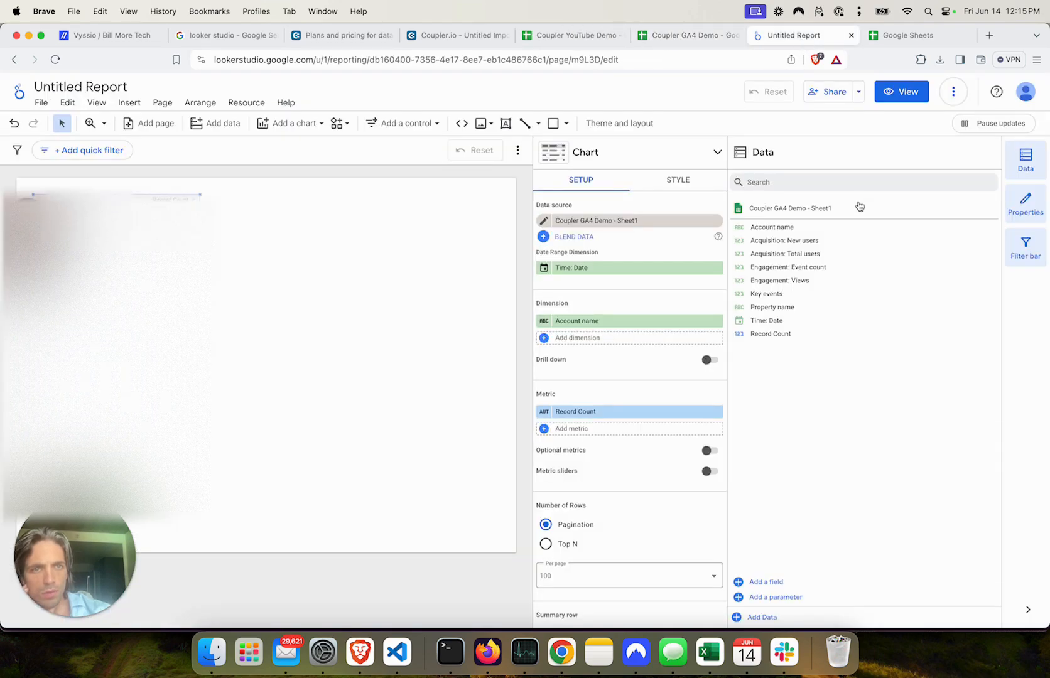
pyautogui.click(668, 30)
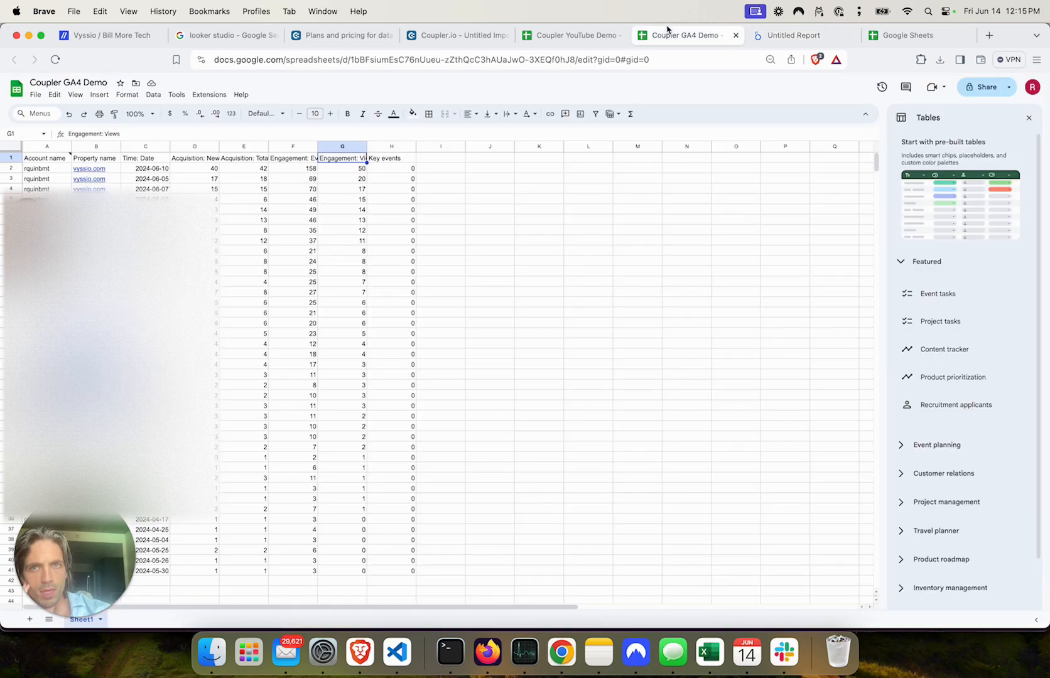
pyautogui.press('Right')
pyautogui.click(794, 36)
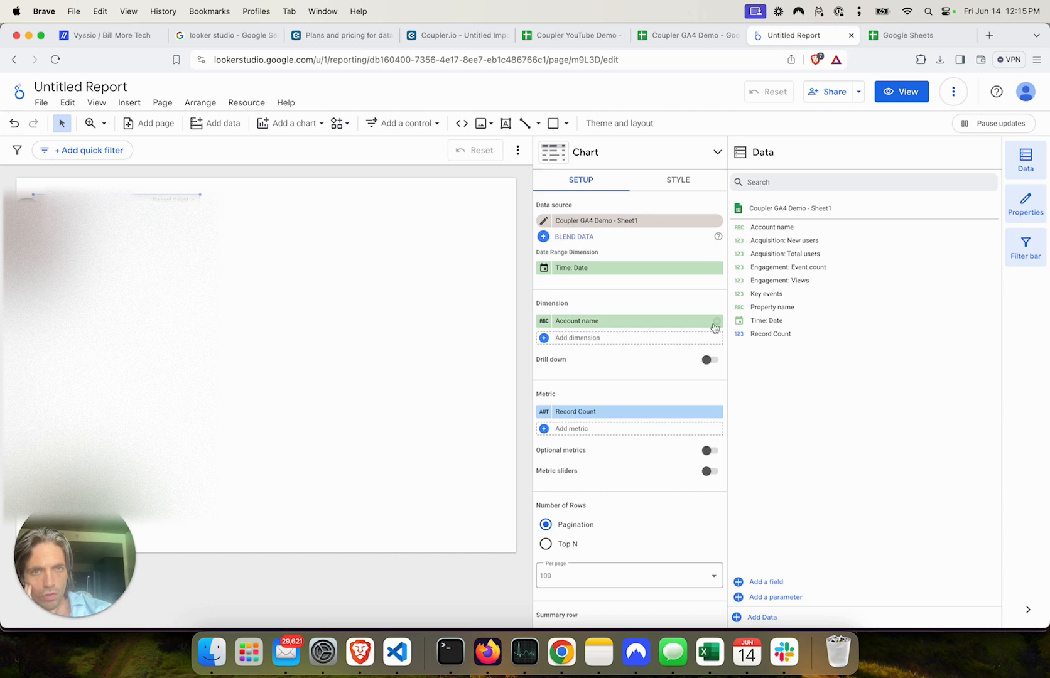
# Replace the table's Account name dimension with Time: Date and change the chart type to a time series
pyautogui.moveTo(799, 320); pyautogui.dragTo(632, 322)
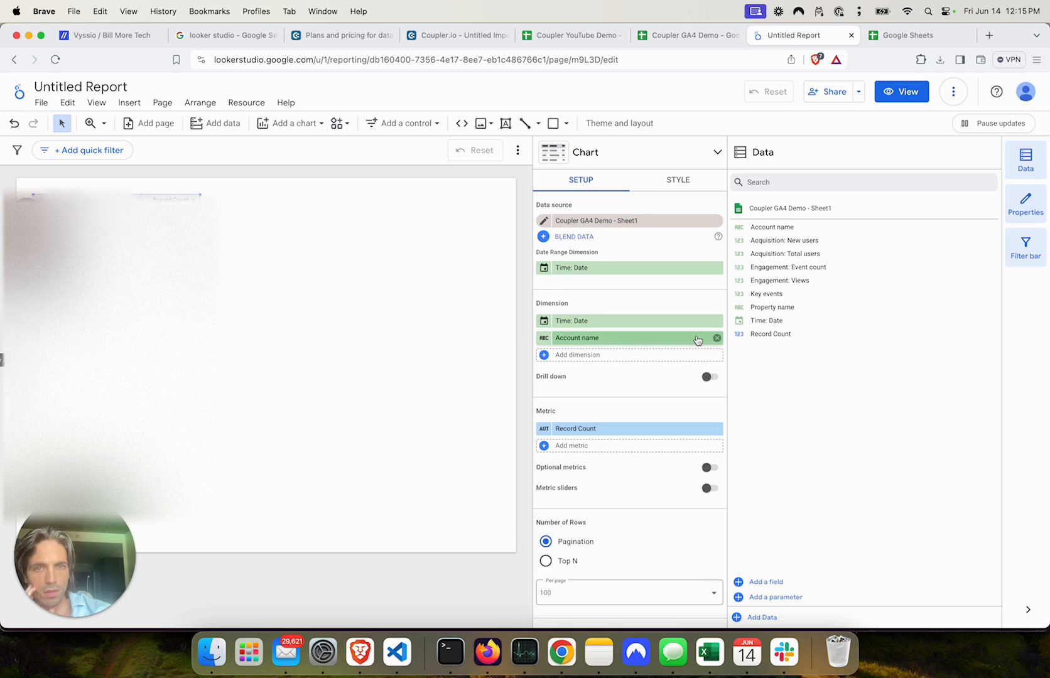
pyautogui.click(716, 338)
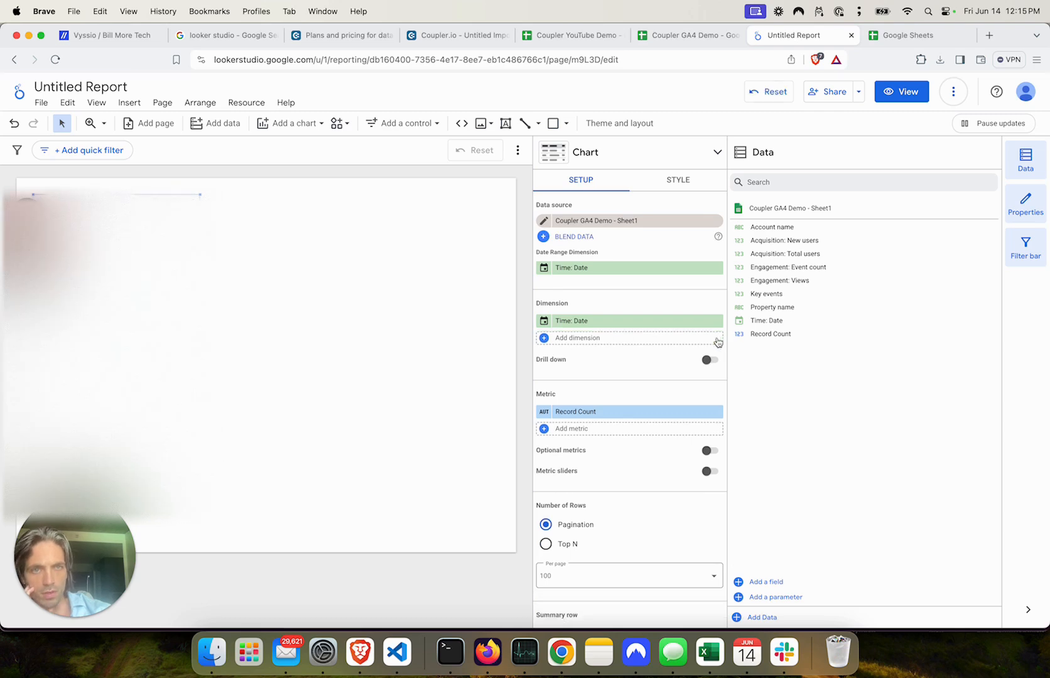
pyautogui.click(626, 152)
pyautogui.click(667, 176)
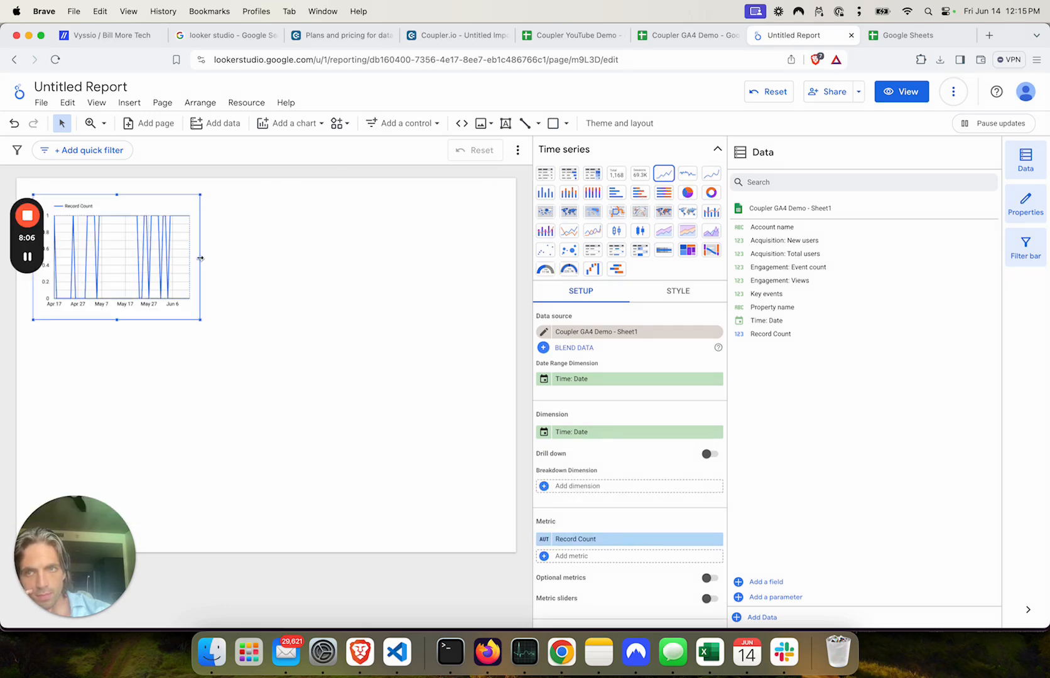
# Widen the time series chart to most of the page width and replace its Record Count metric with Engagement: Views
pyautogui.moveTo(200, 257); pyautogui.dragTo(448, 257)
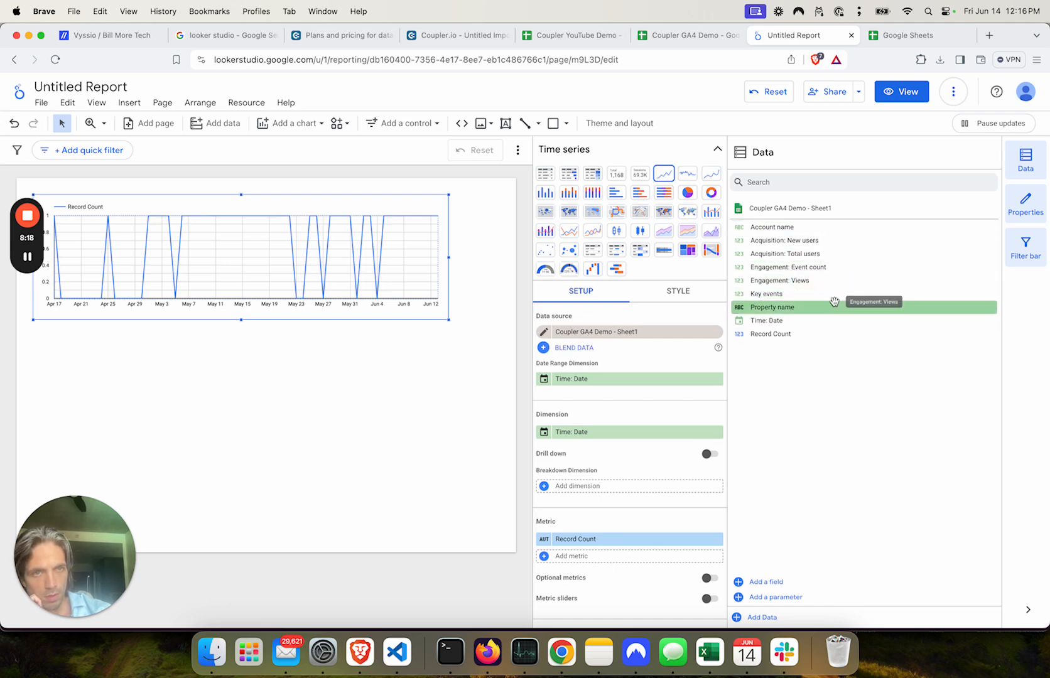
pyautogui.moveTo(847, 281); pyautogui.dragTo(640, 544)
pyautogui.click(717, 523)
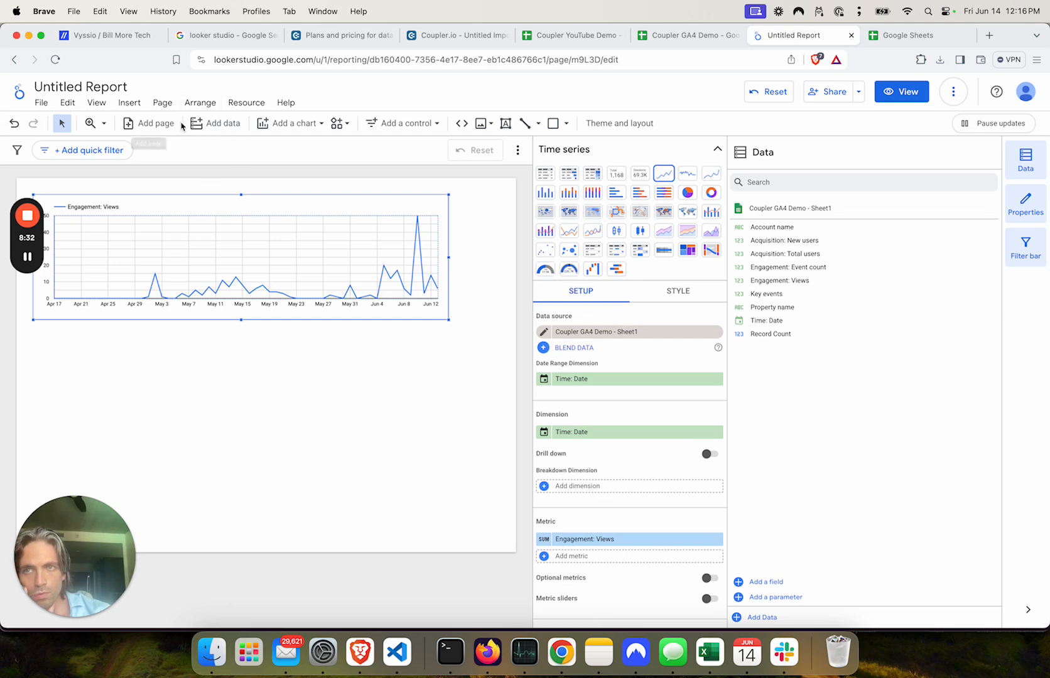
# Add Sheet1 of the Coupler YouTube Demo spreadsheet to the report as a second Google Sheets data source
pyautogui.click(221, 128)
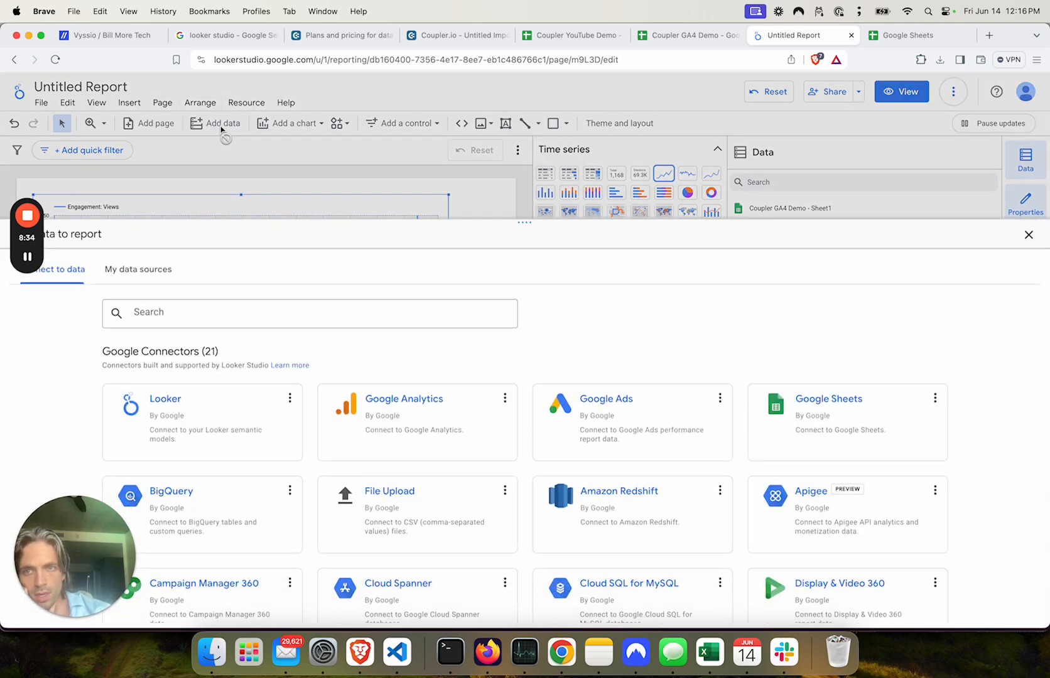
pyautogui.click(325, 184)
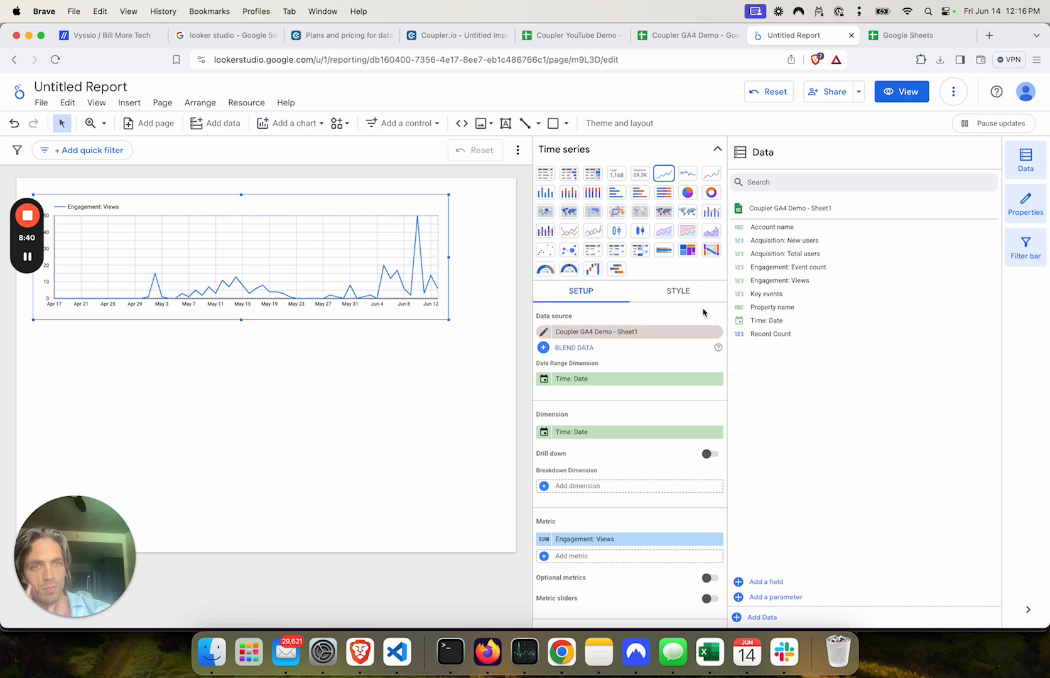
pyautogui.click(215, 123)
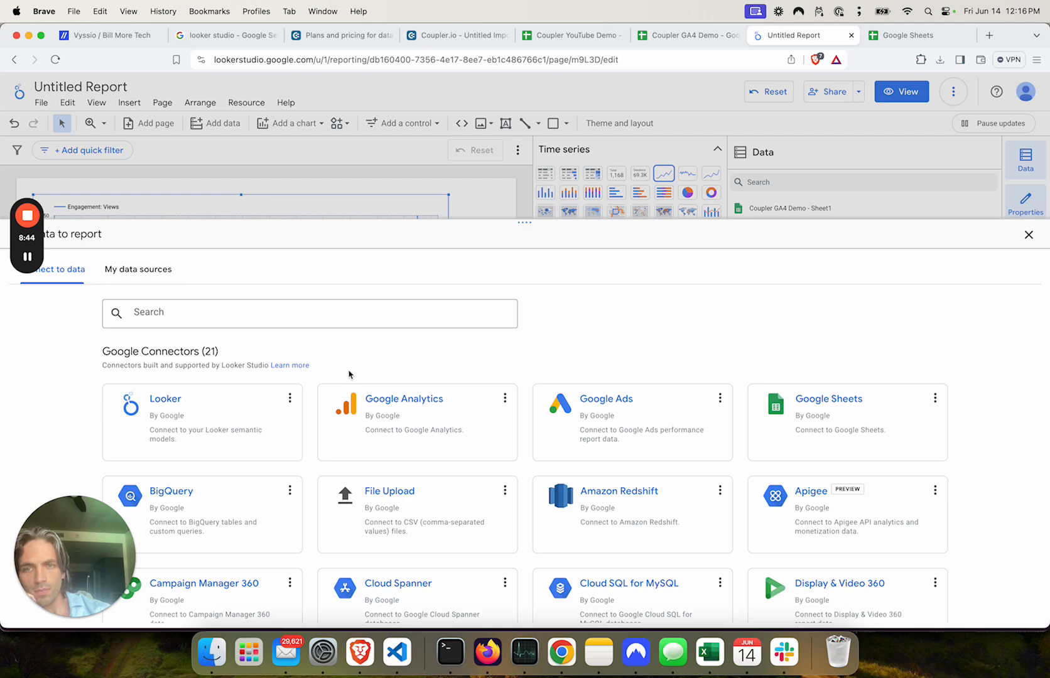
pyautogui.click(867, 405)
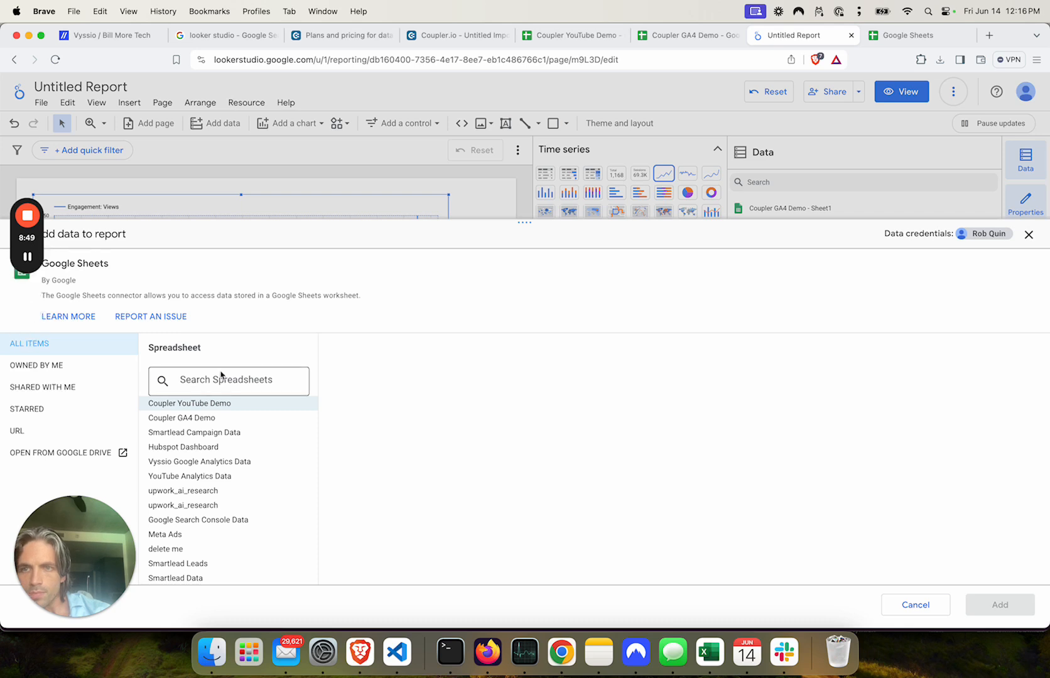
pyautogui.click(227, 404)
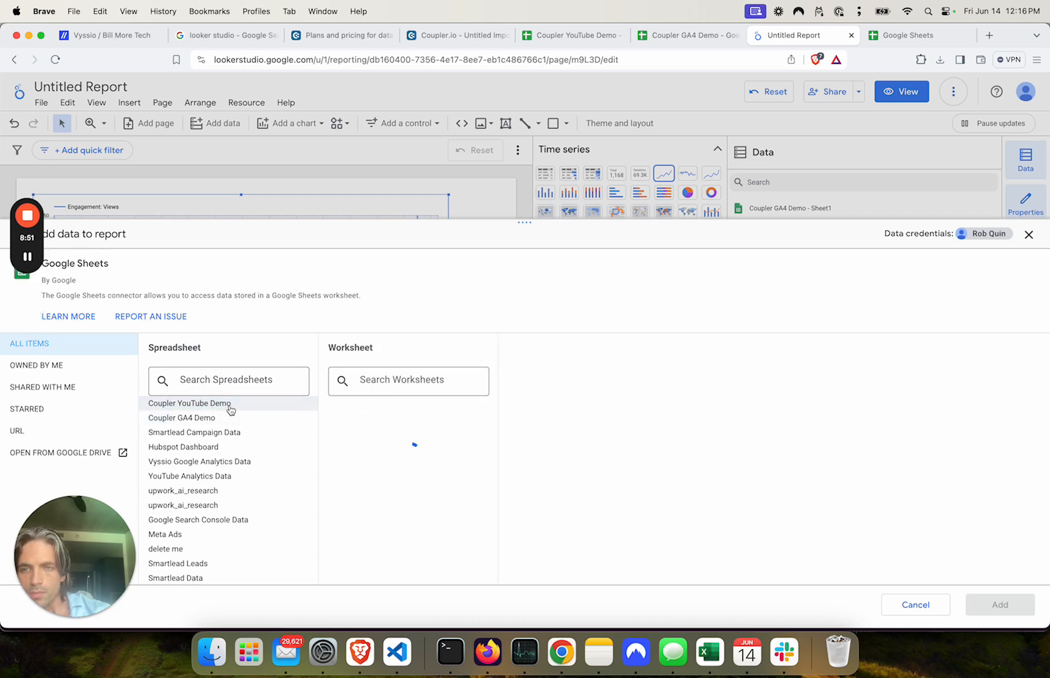
pyautogui.click(1027, 613)
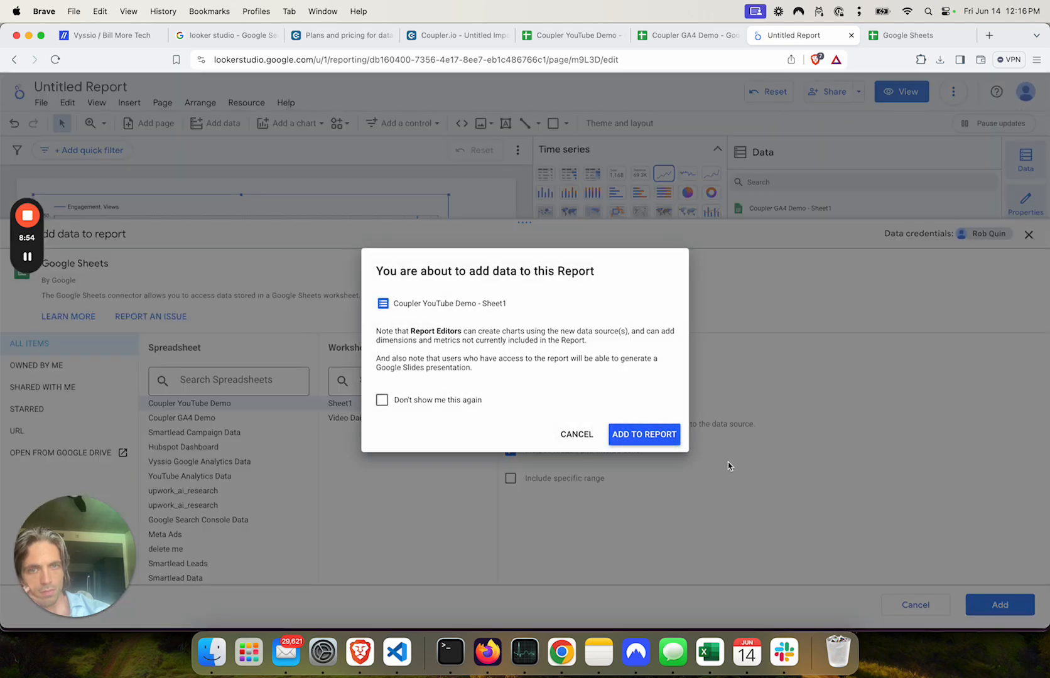
pyautogui.click(670, 443)
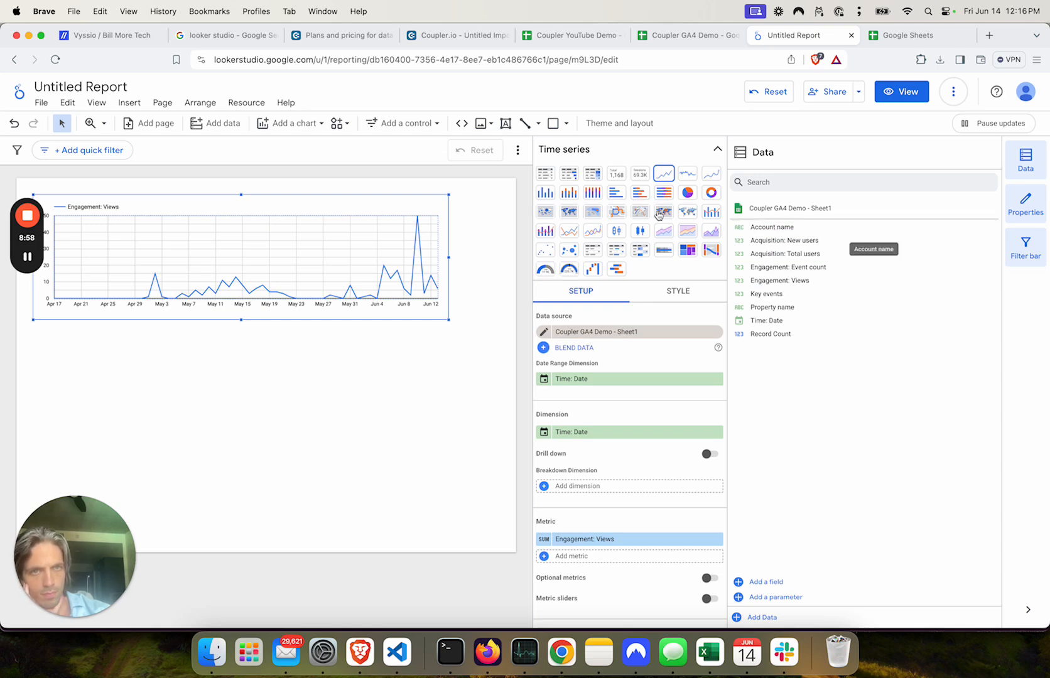
# Check which fields the Coupler YouTube Demo data source offers, with no chart selected
pyautogui.click(284, 363)
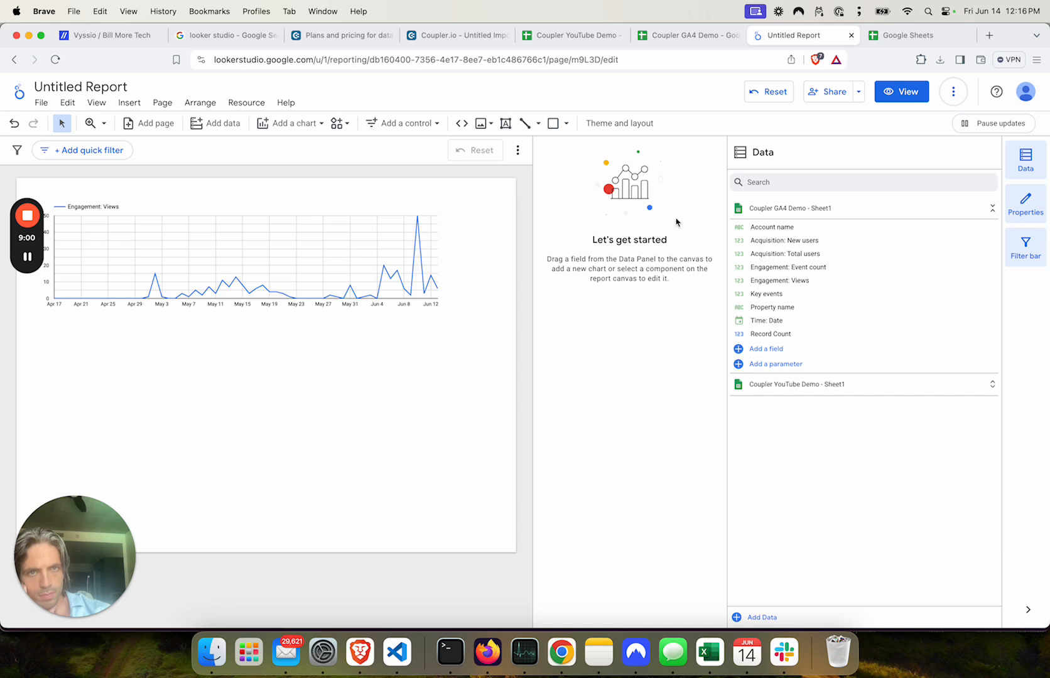
pyautogui.click(852, 391)
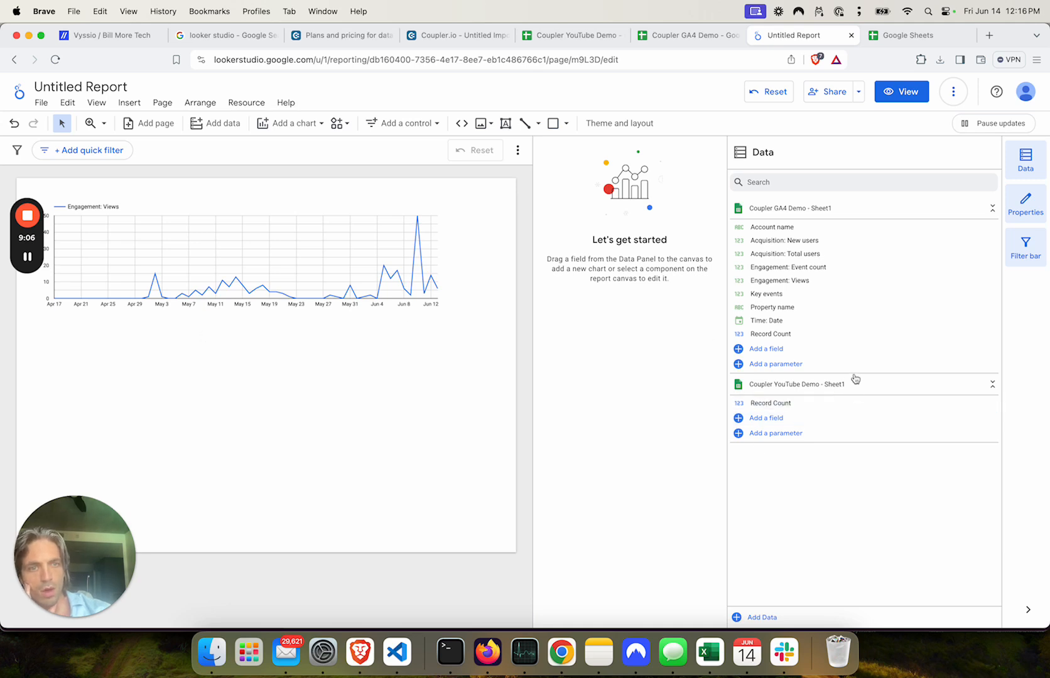
pyautogui.click(839, 383)
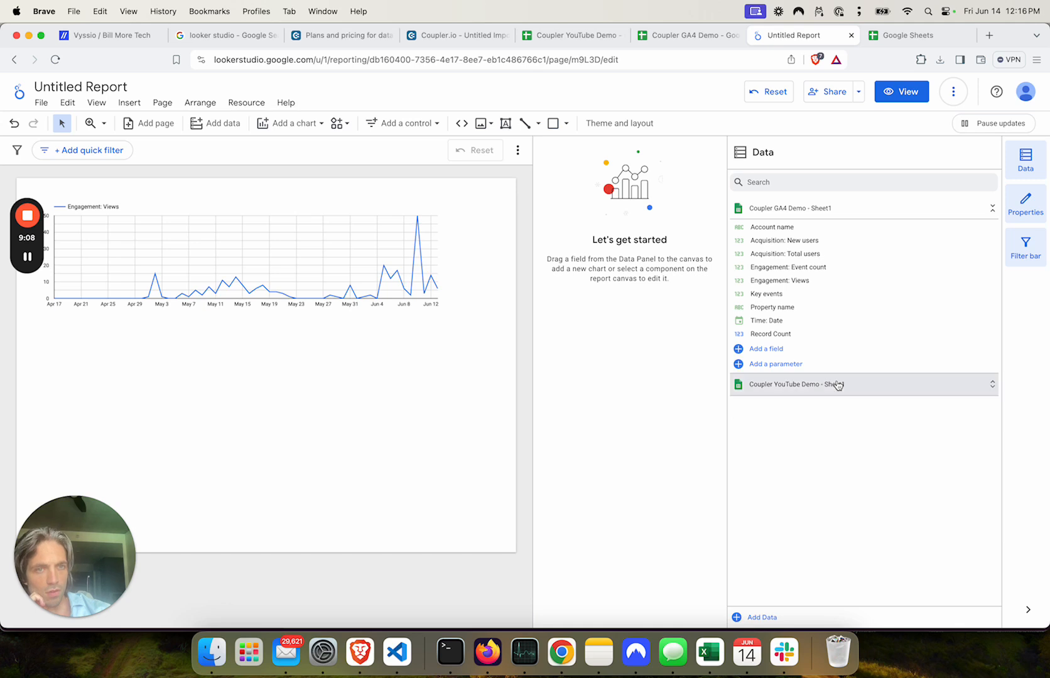
# Reconnect the Coupler YouTube Demo data source to the Video Daily Analytics worksheet and return to the report
pyautogui.click(261, 106)
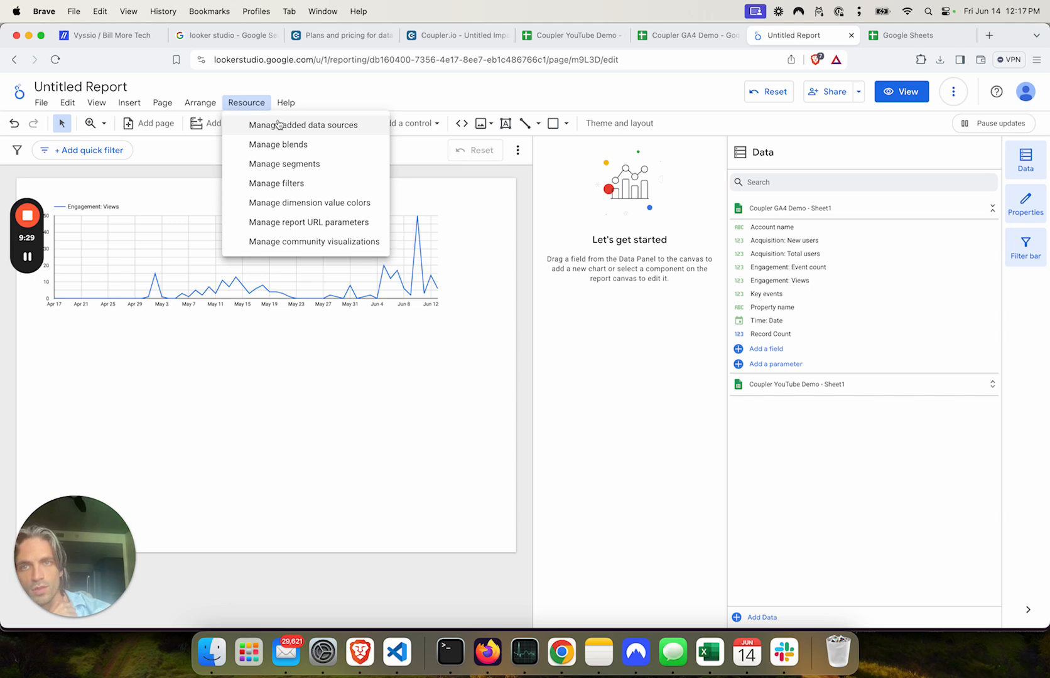
pyautogui.click(308, 131)
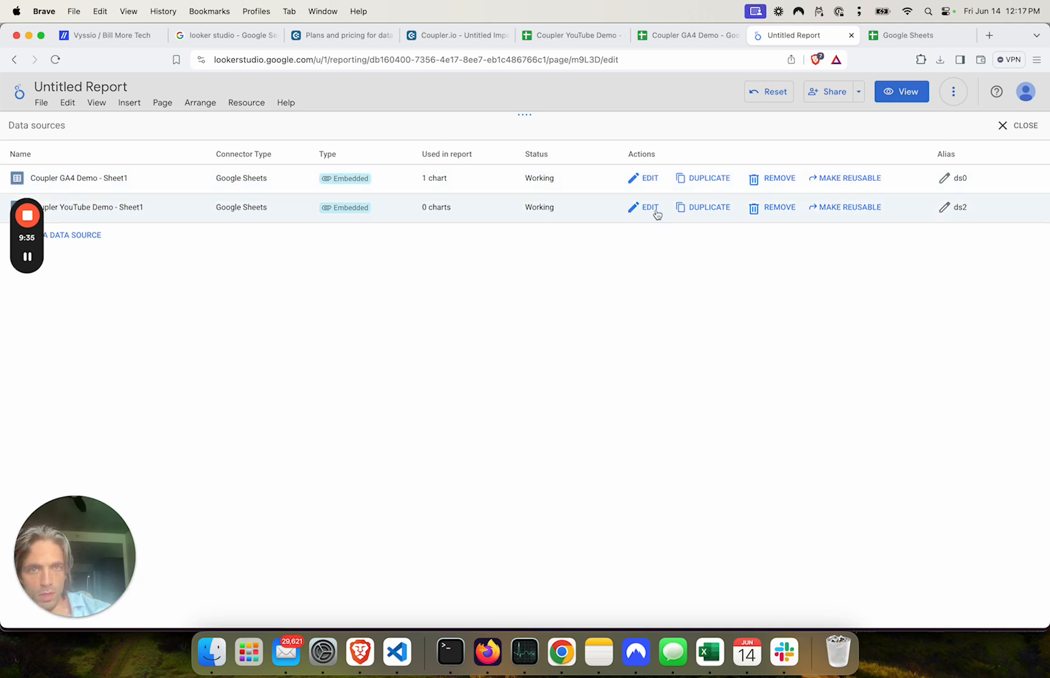
pyautogui.click(650, 208)
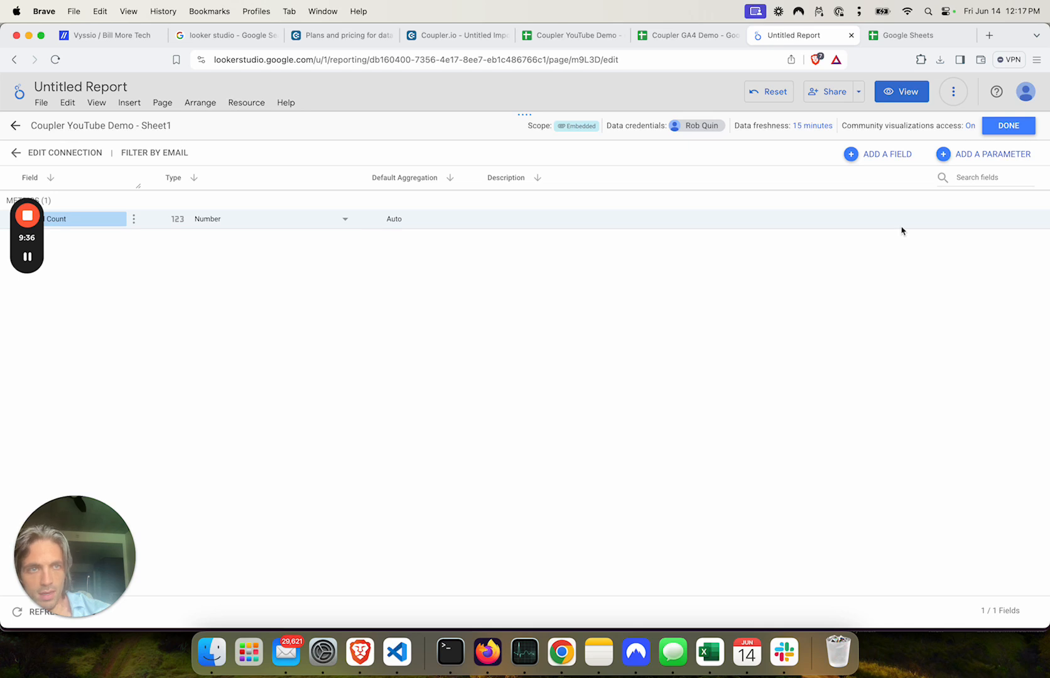
pyautogui.click(55, 153)
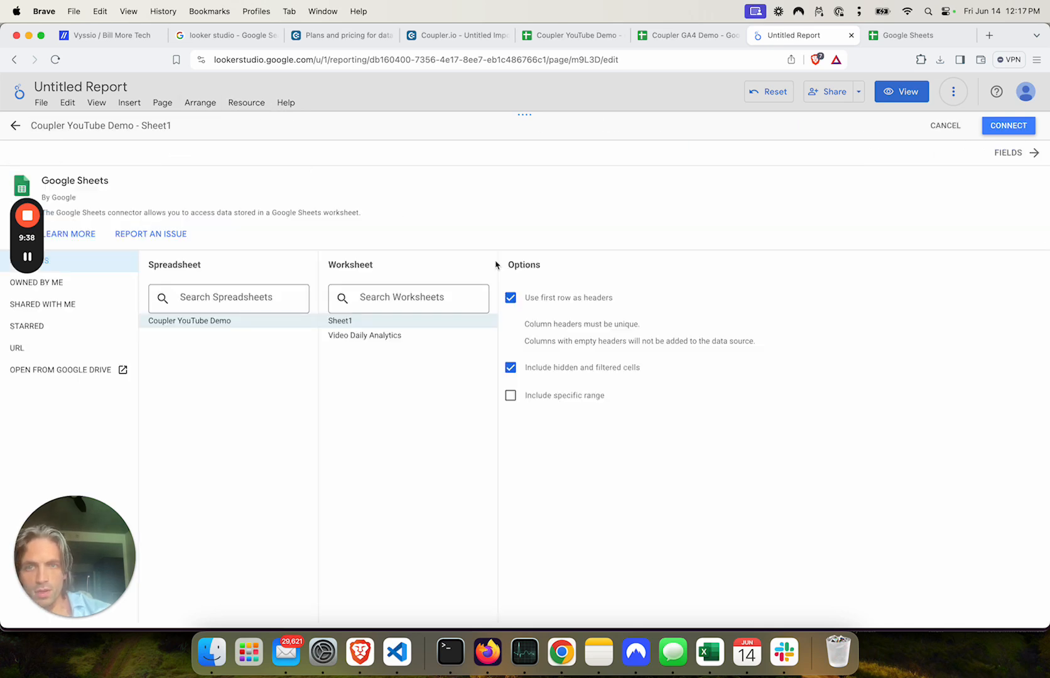
pyautogui.click(373, 339)
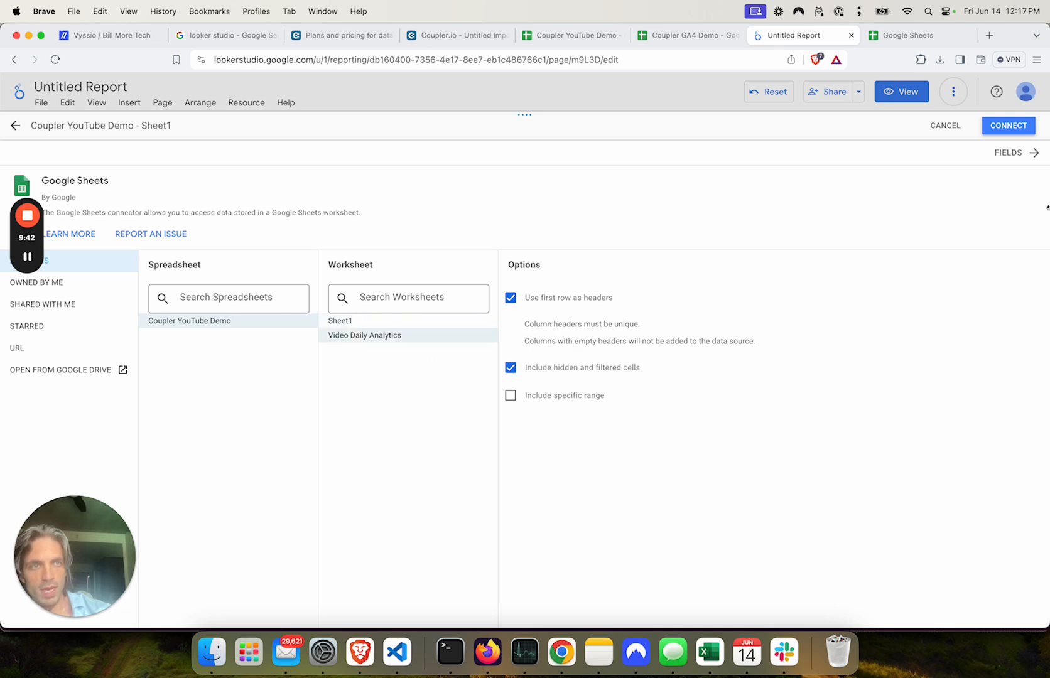
pyautogui.click(1028, 131)
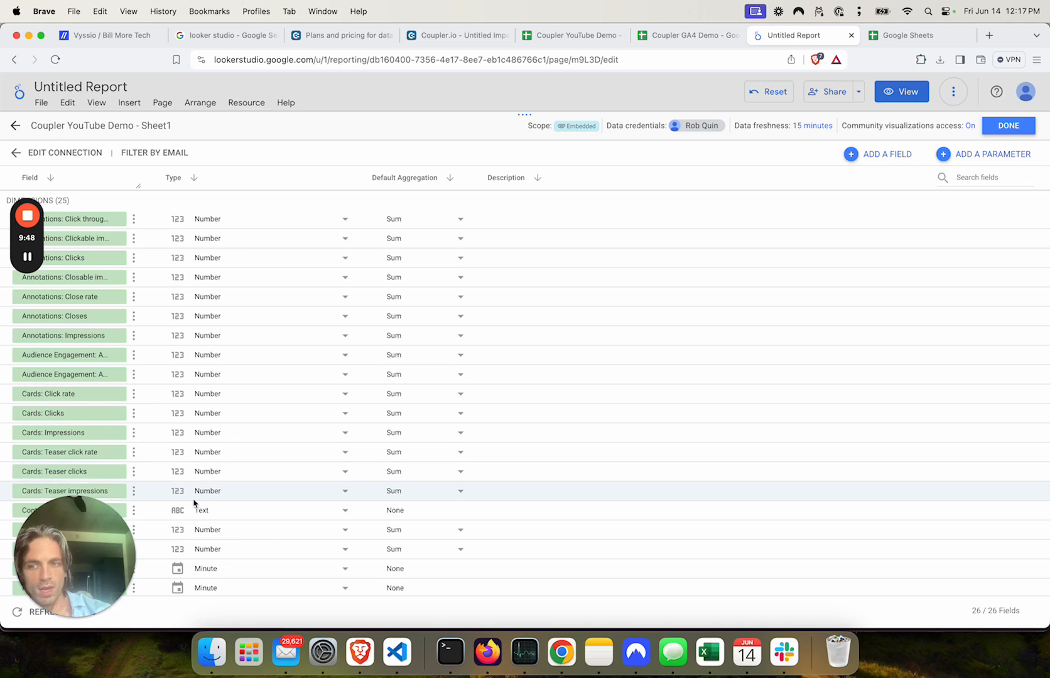
pyautogui.click(1009, 126)
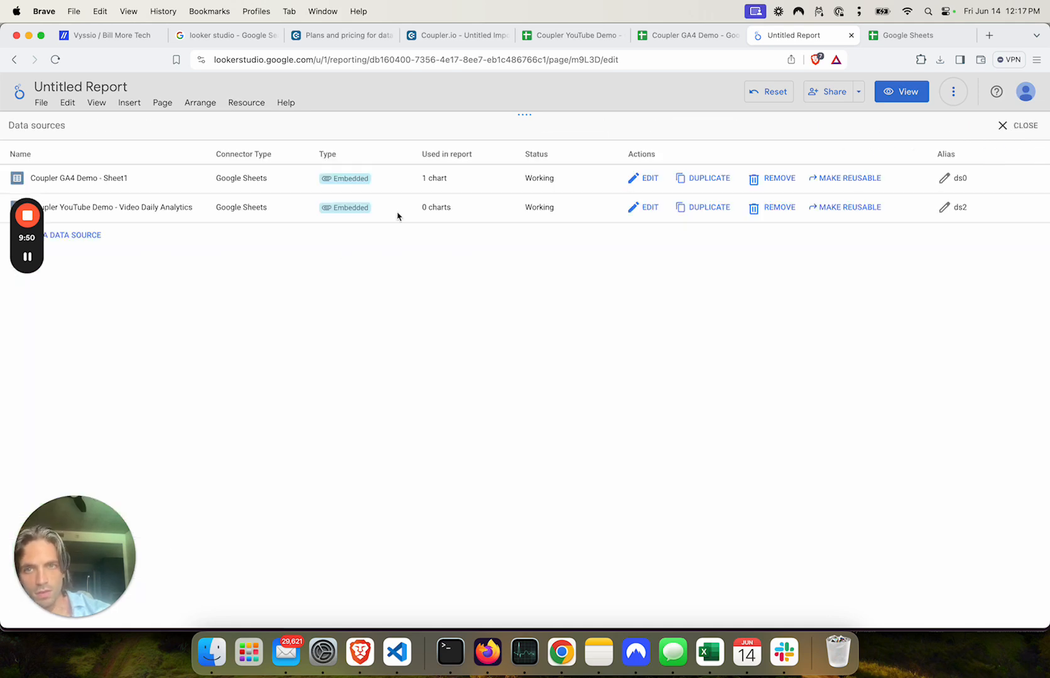
pyautogui.click(1032, 127)
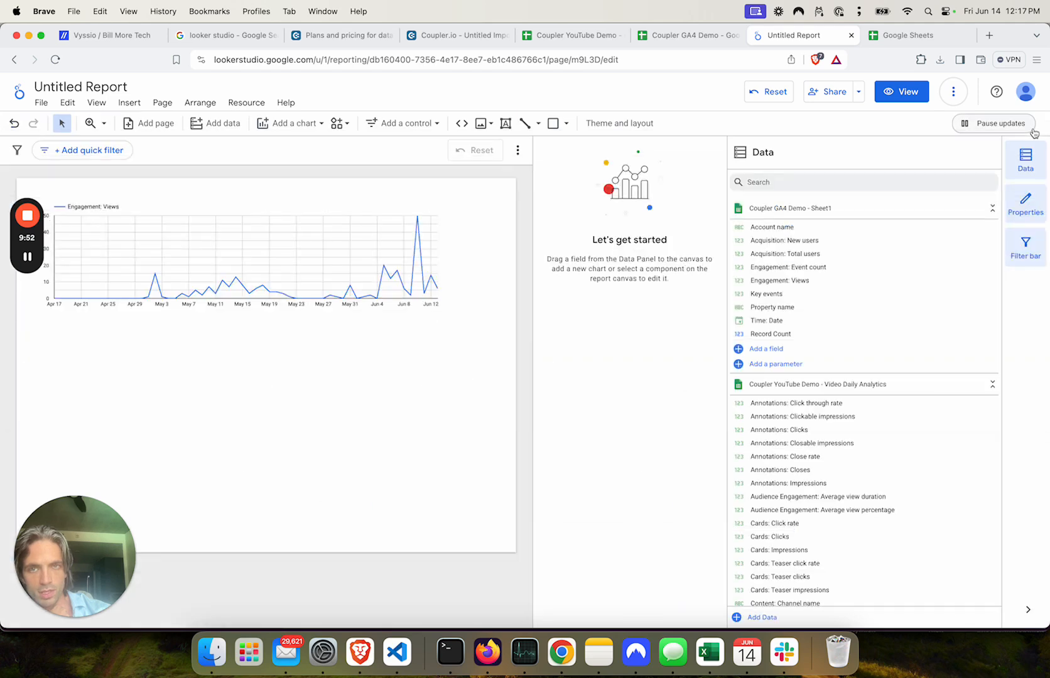
# Search the data fields for "view" and add YouTube's Metrics: Views below the existing chart as a time series
pyautogui.scroll(-3, 848, 459)
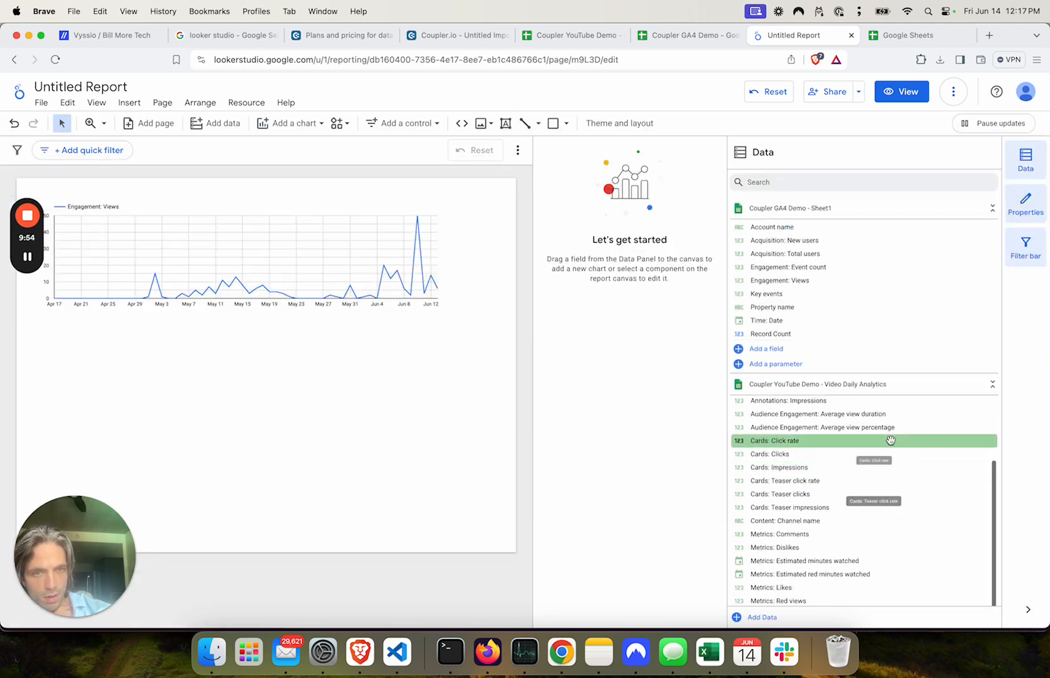
pyautogui.scroll(3, 890, 440)
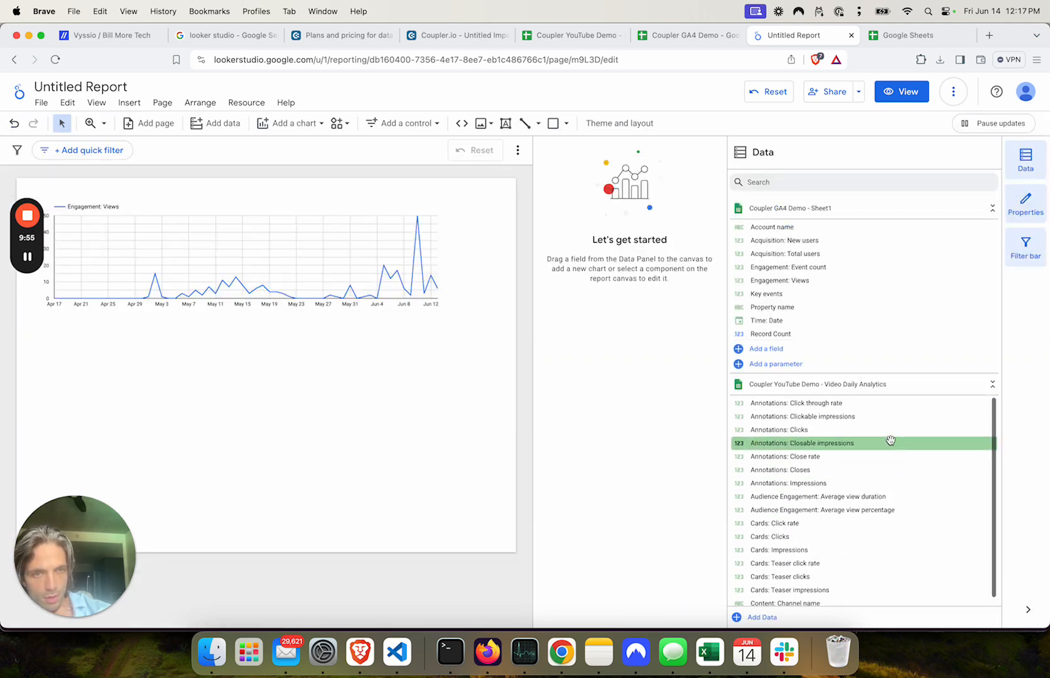
pyautogui.click(831, 184)
pyautogui.write('view')
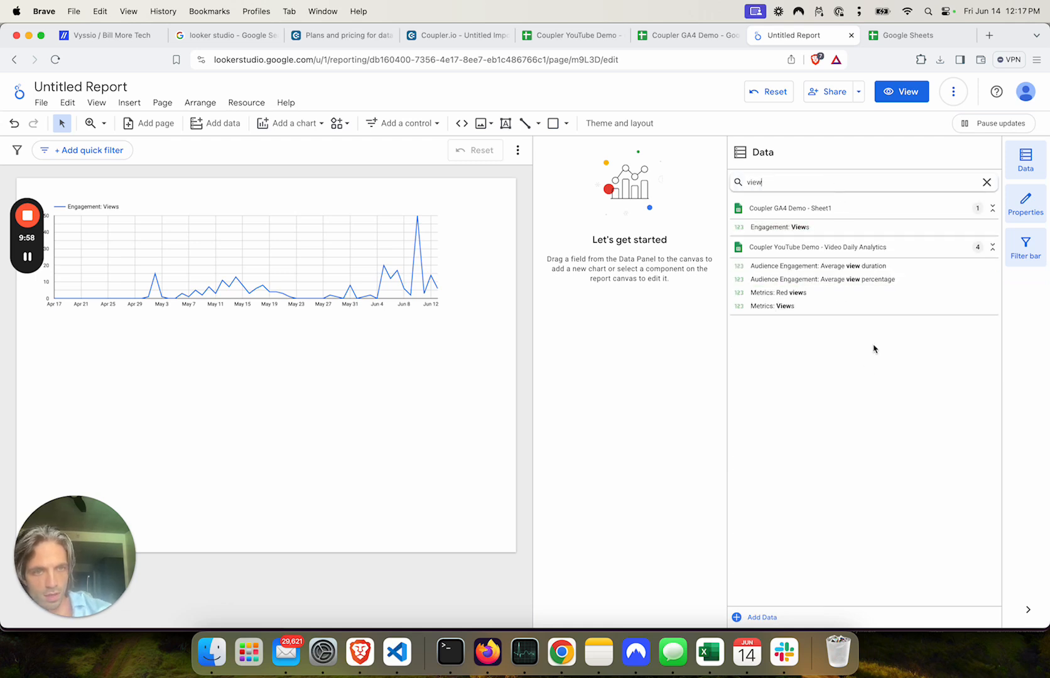
pyautogui.moveTo(806, 307); pyautogui.dragTo(157, 378)
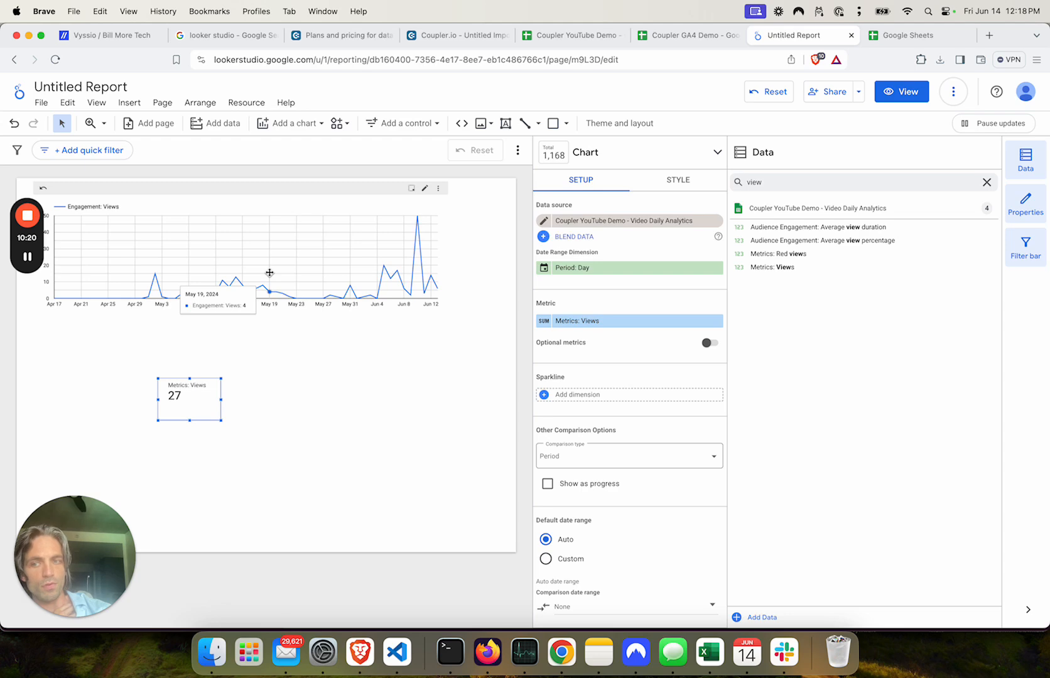
pyautogui.click(578, 153)
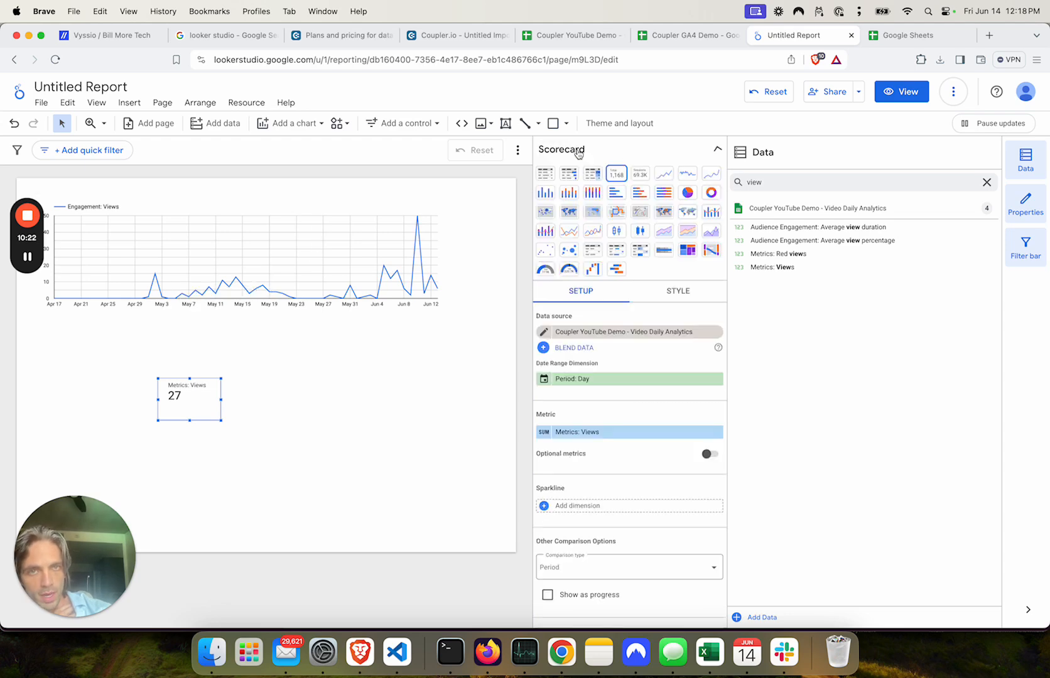
pyautogui.click(664, 174)
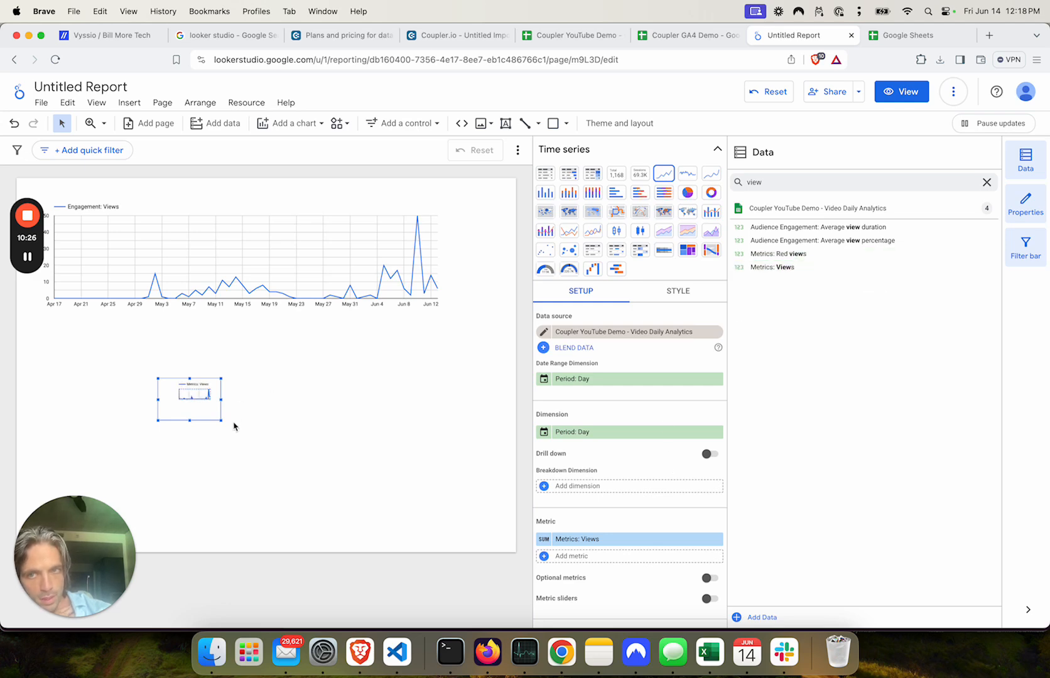
# Enlarge the Metrics: Views chart and align it beneath the Engagement: Views chart at nearly the same width
pyautogui.moveTo(221, 420); pyautogui.dragTo(468, 466)
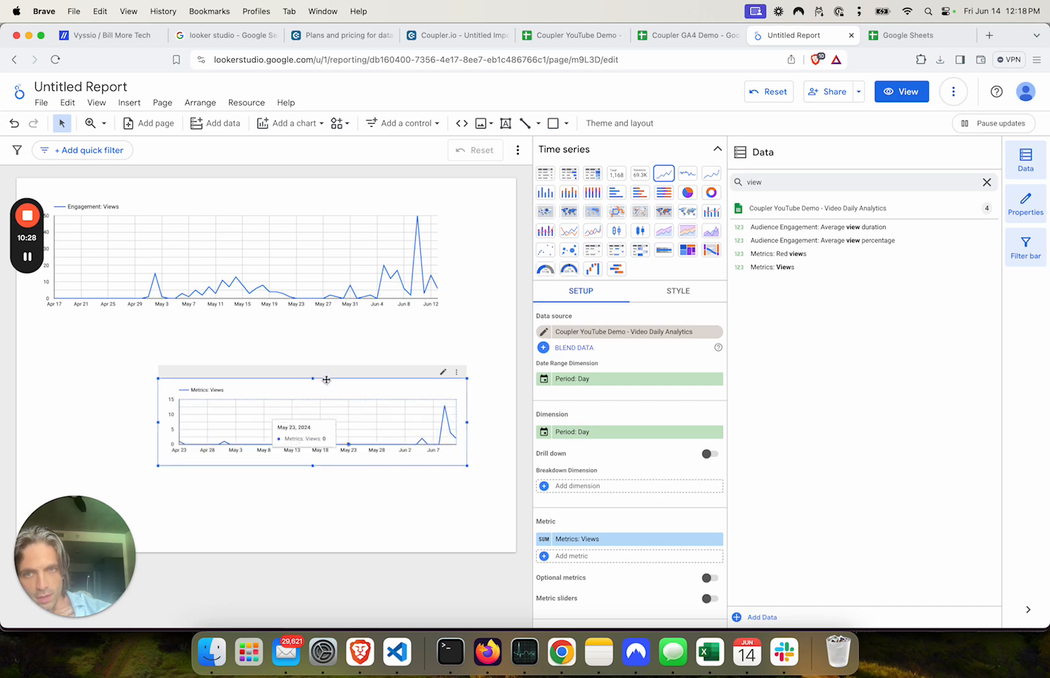
pyautogui.moveTo(327, 384); pyautogui.dragTo(209, 356)
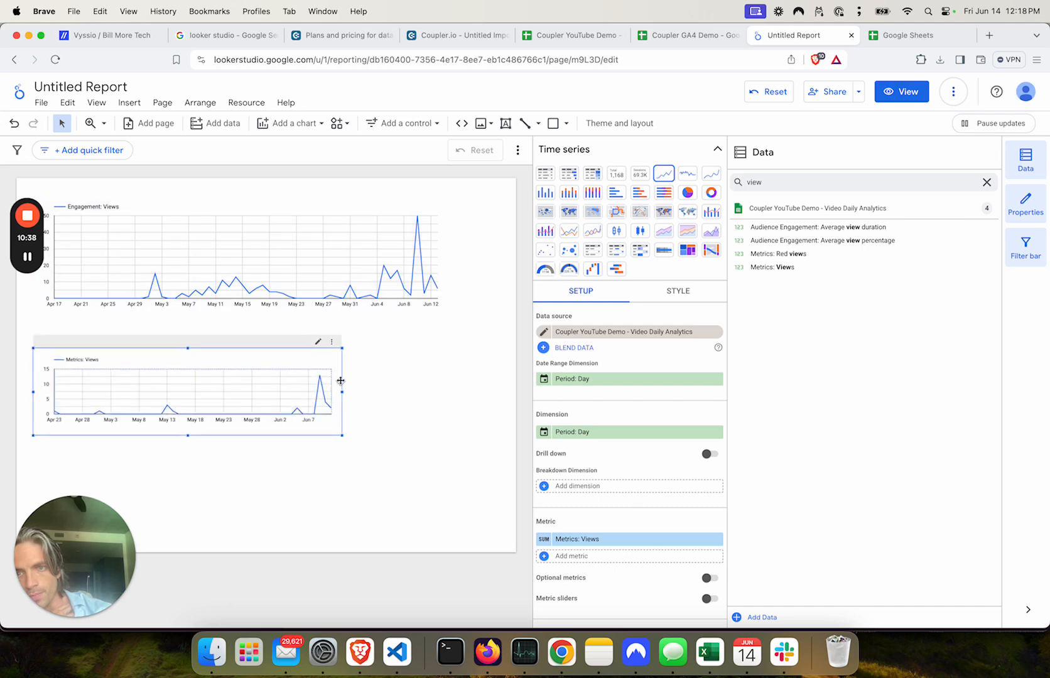
pyautogui.moveTo(344, 392); pyautogui.dragTo(443, 380)
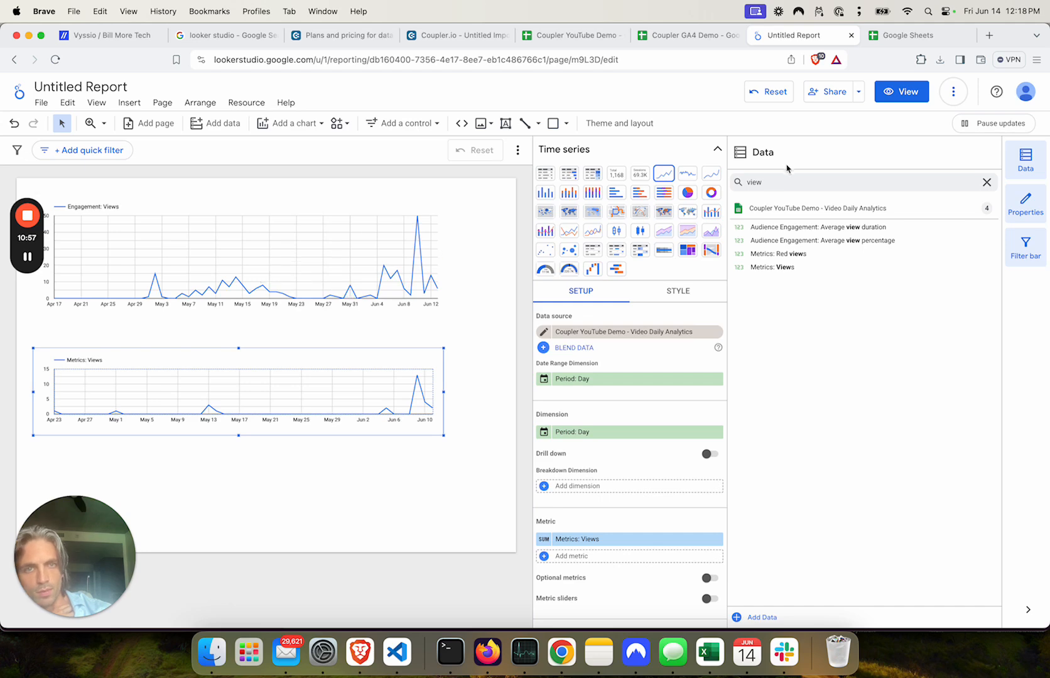
# Show a title on the Metrics: Views chart and set it to "YouTube Views"
pyautogui.click(675, 290)
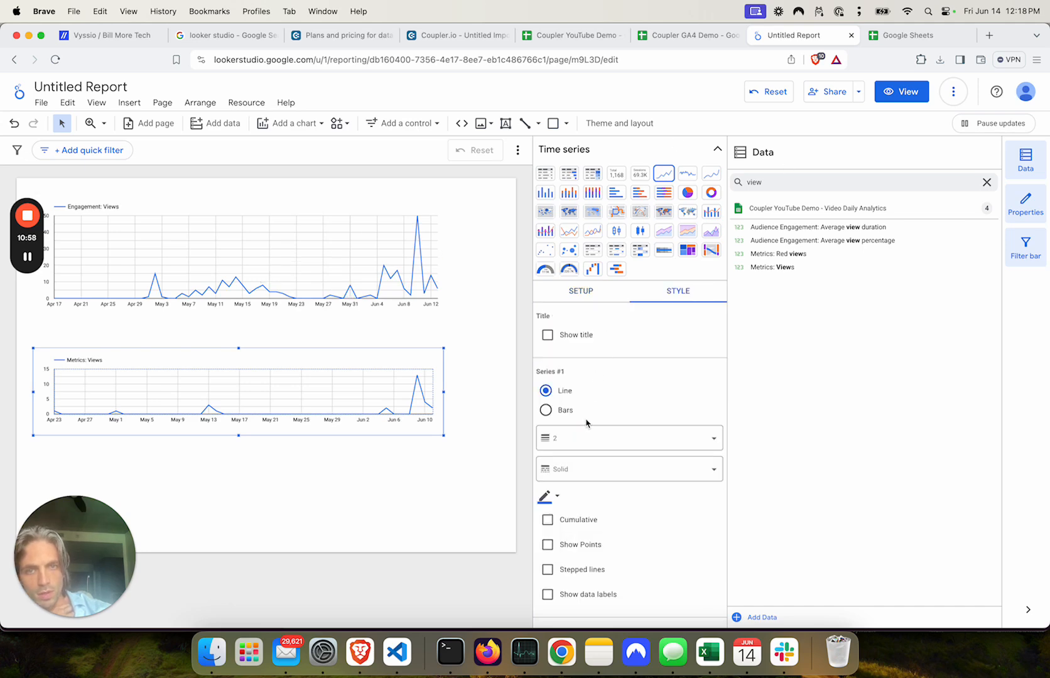
pyautogui.click(569, 336)
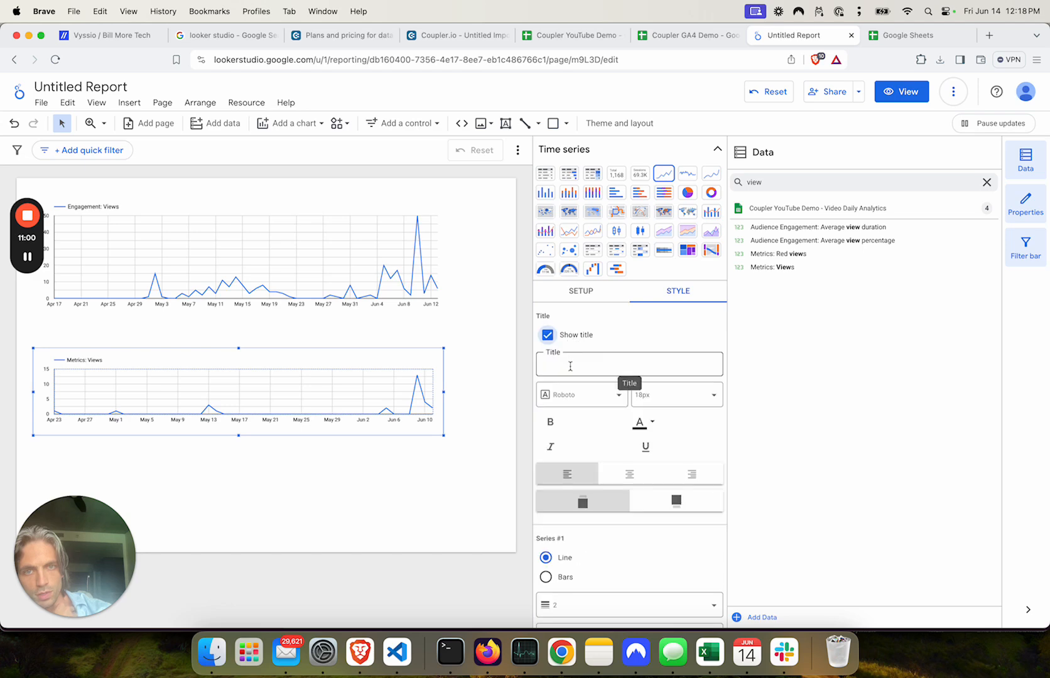
pyautogui.click(569, 365)
pyautogui.write('YouTube ')
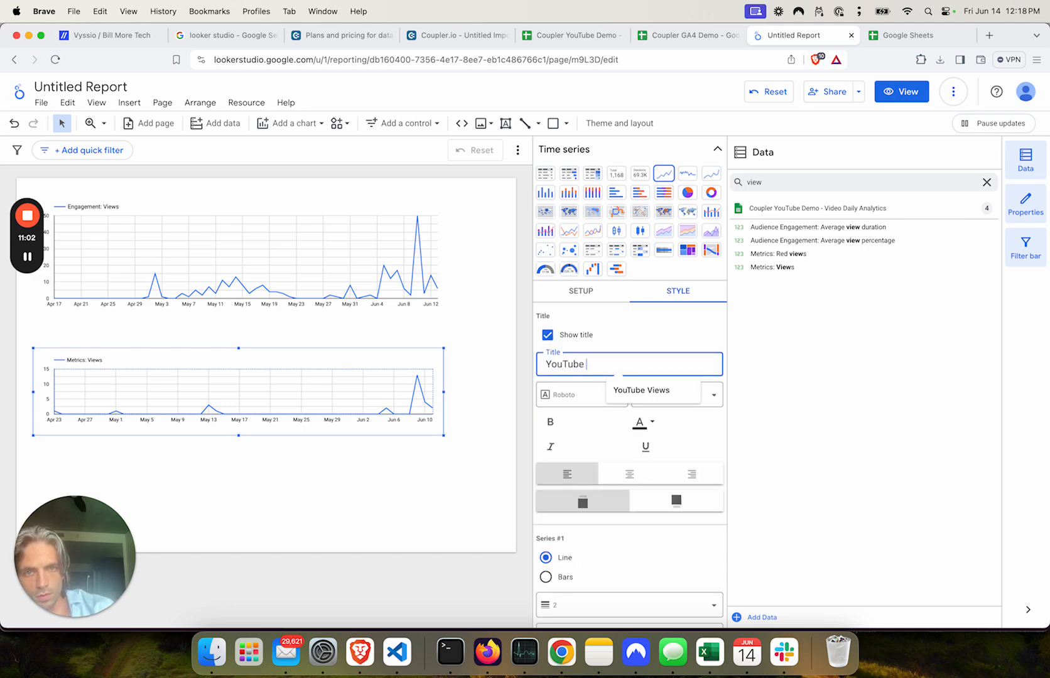
pyautogui.write('Views')
# Show a title on the Engagement: Views chart and set it to "Website Views"
pyautogui.click(339, 279)
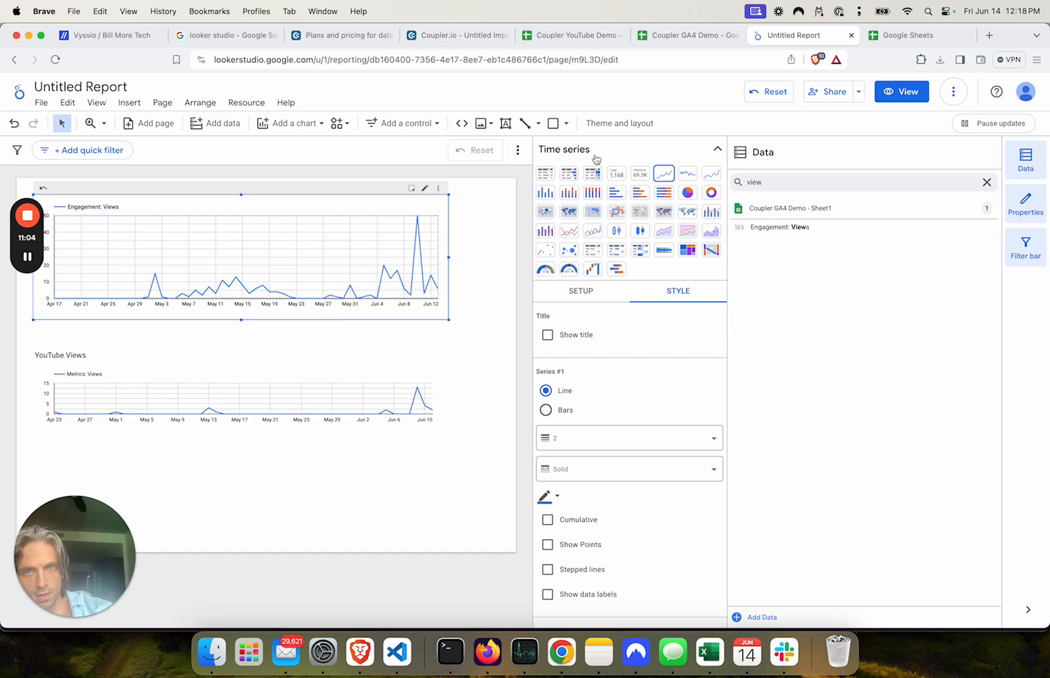
pyautogui.click(594, 298)
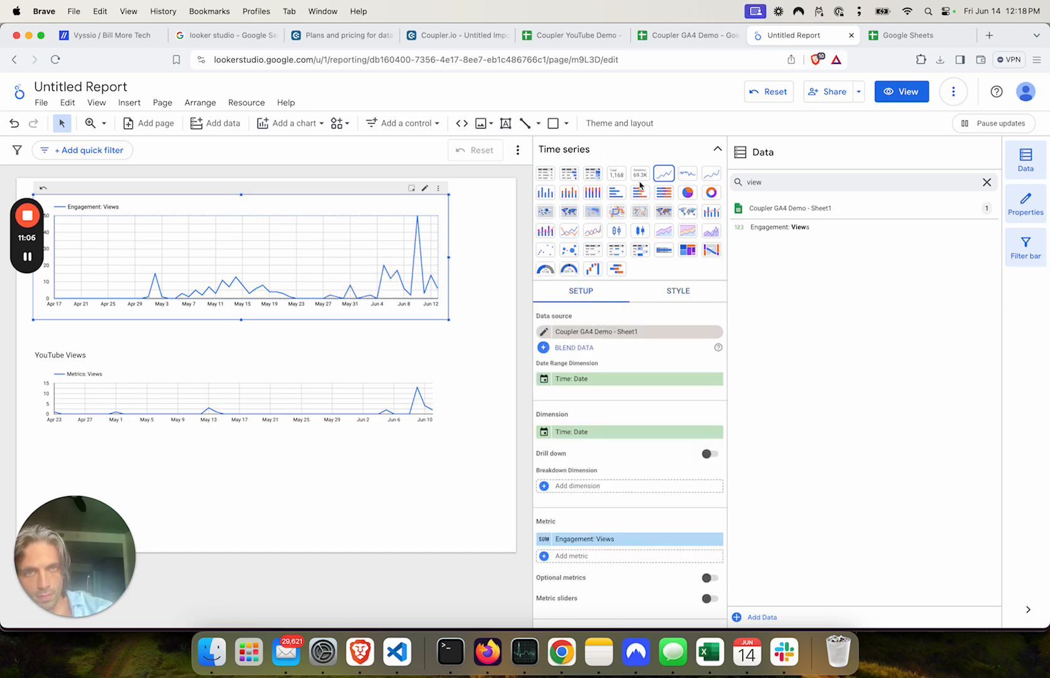
pyautogui.click(688, 292)
pyautogui.click(547, 335)
pyautogui.click(580, 362)
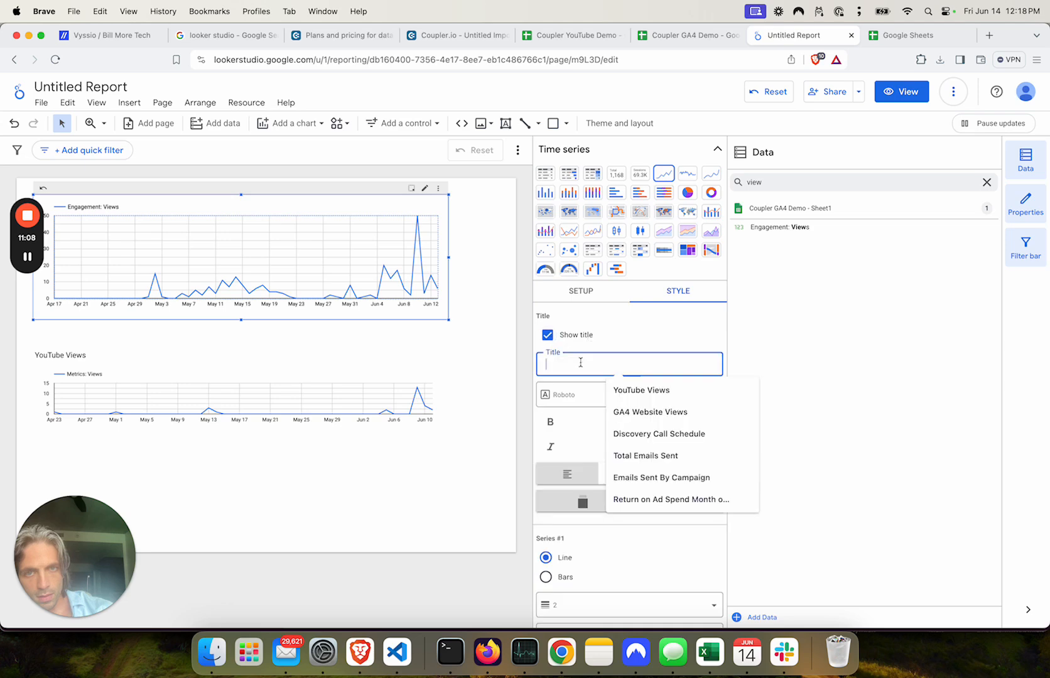
pyautogui.write('Website V')
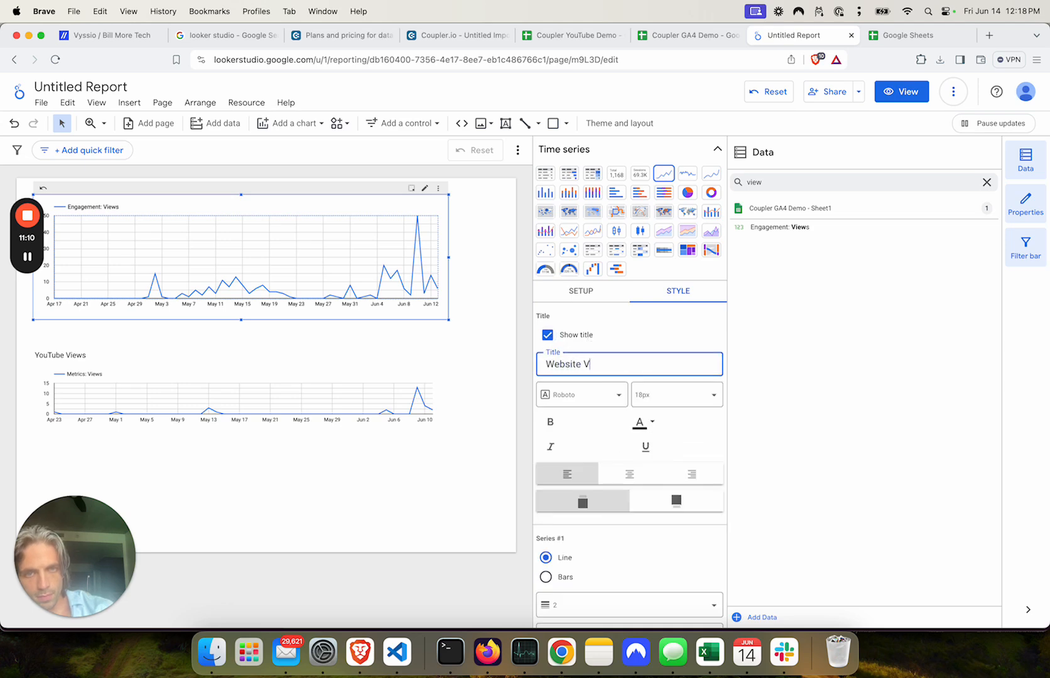
pyautogui.write('iews')
pyautogui.click(472, 416)
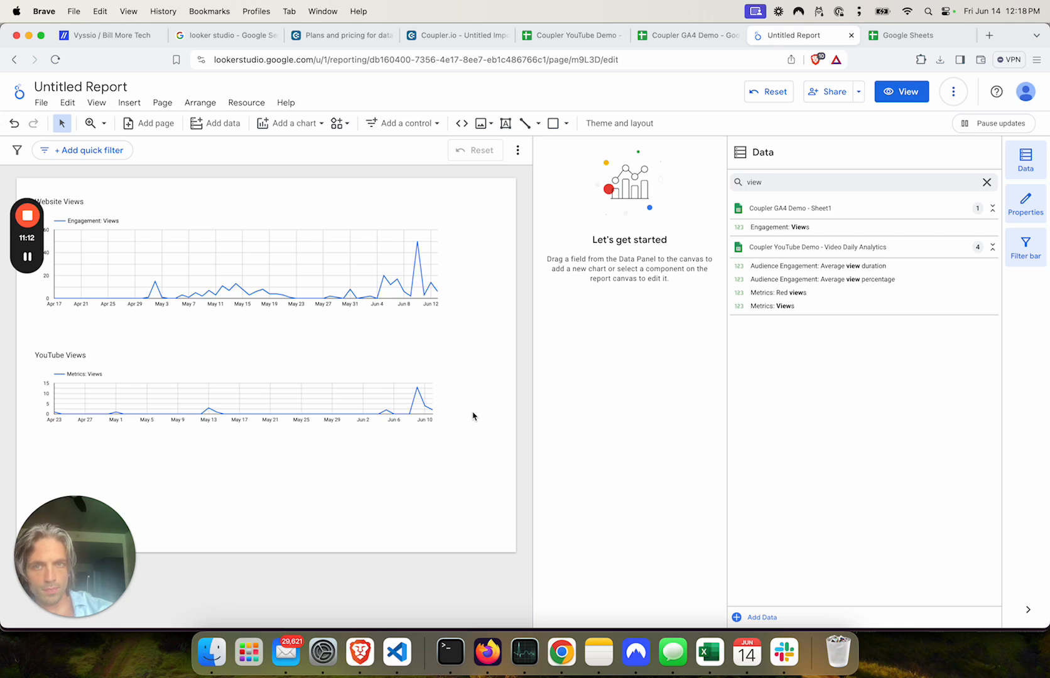